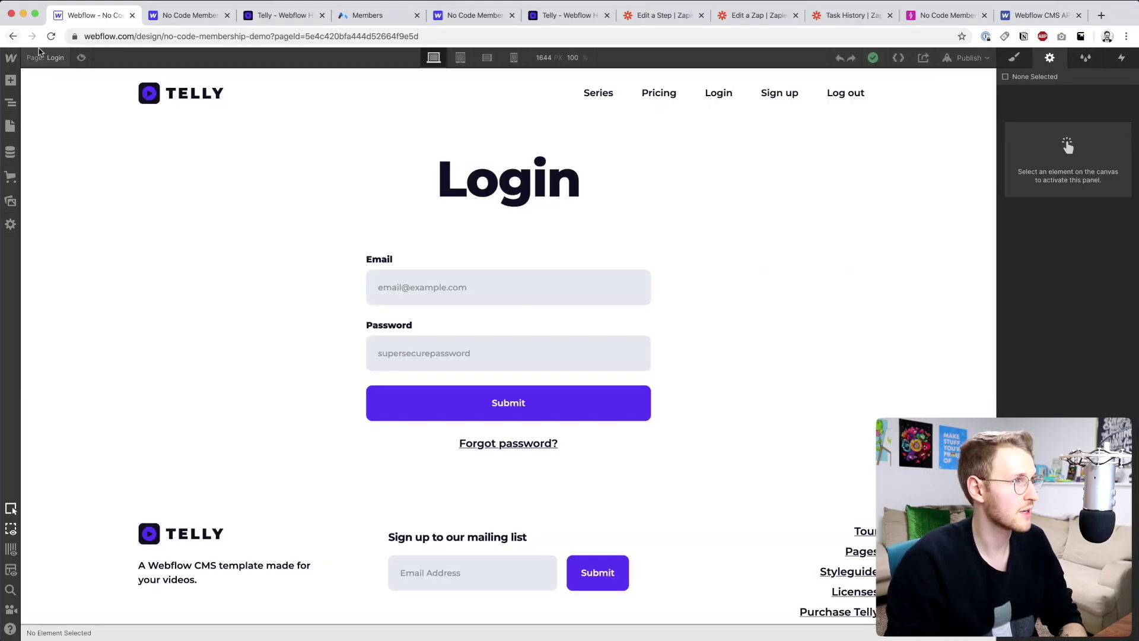
- Open the Dashboard page from the Webflow pages list
left_click(40, 57)
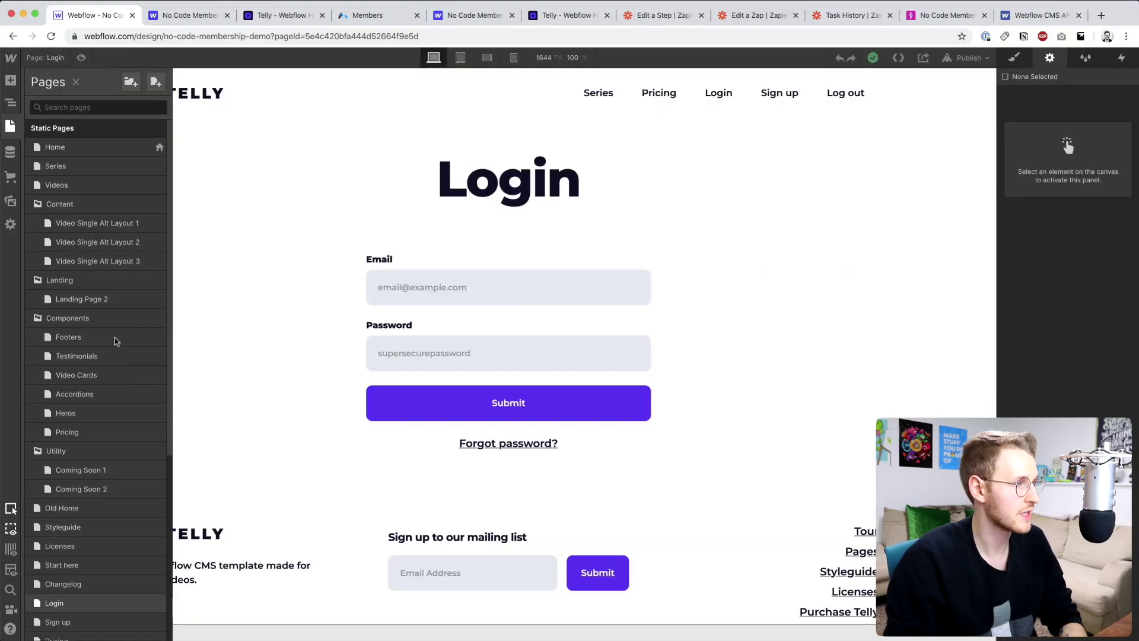
scroll(113, 356, "down", 5)
left_click(64, 372)
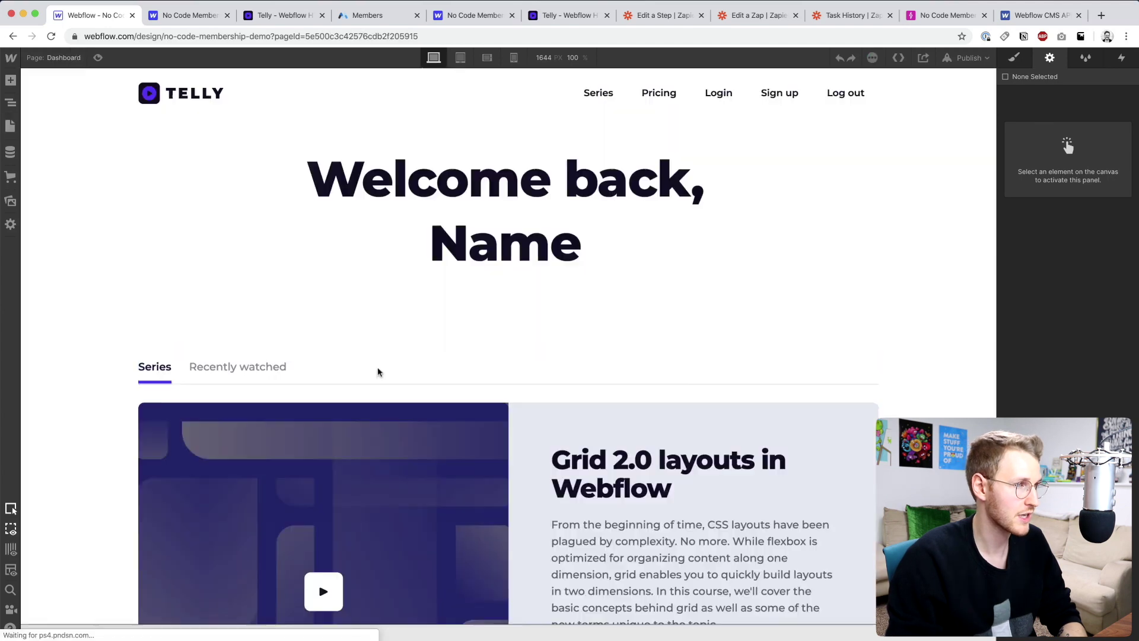
scroll(272, 261, "down", 5)
scroll(272, 198, "up", 3)
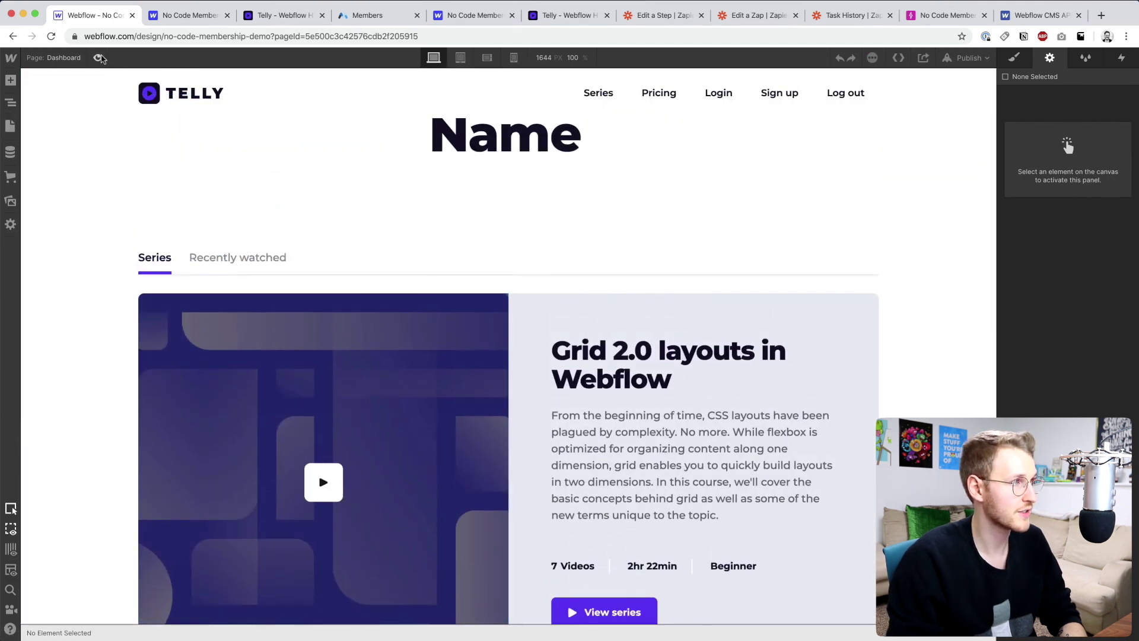
- Preview the Dashboard with the Recently watched list showing, highlighting the Name placeholder in the heading
left_click(99, 58)
left_click(299, 369)
scroll(600, 332, "down", 5)
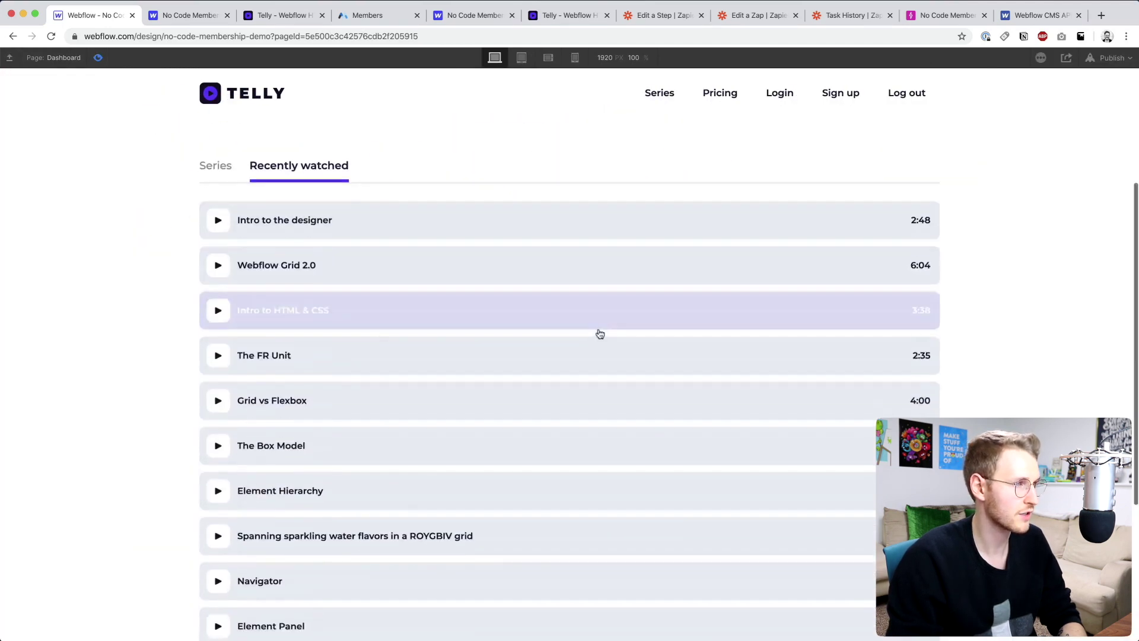
scroll(600, 333, "up", 2)
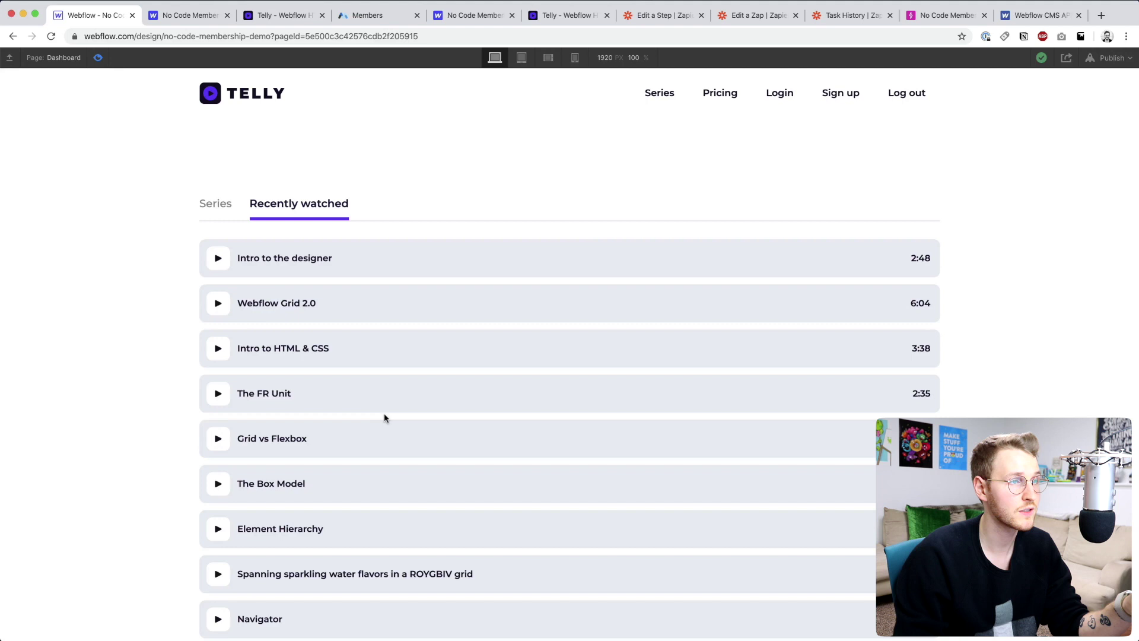
scroll(383, 418, "up", 3)
left_click_drag(485, 244, 666, 223)
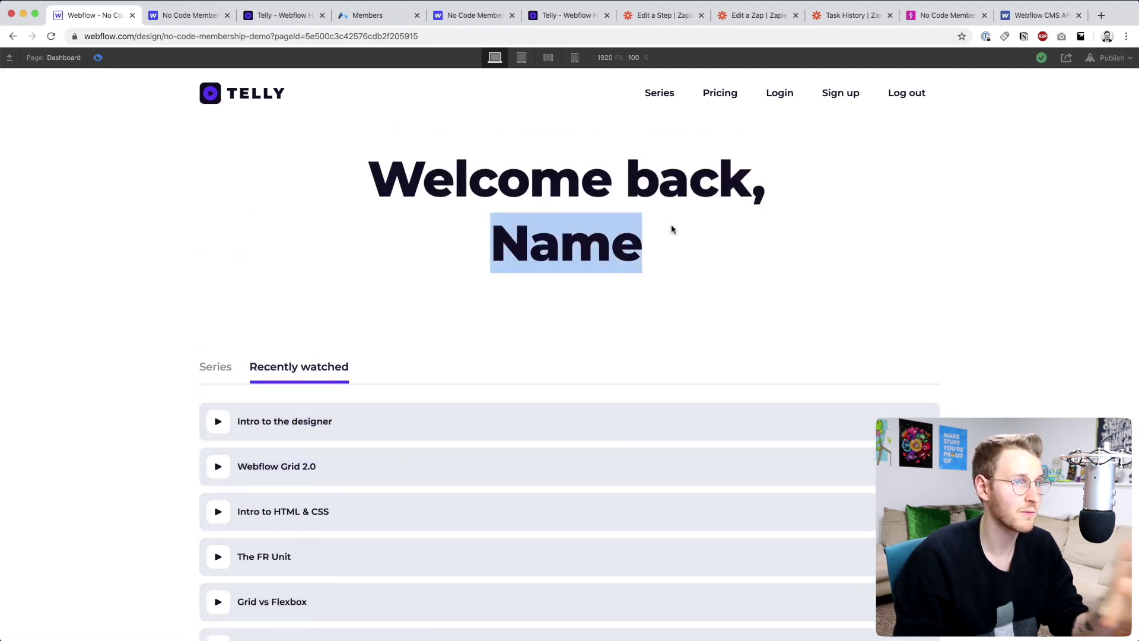
- In Memberstack, close the member details and go to the Power-ups page
left_click(747, 250)
left_click(374, 15)
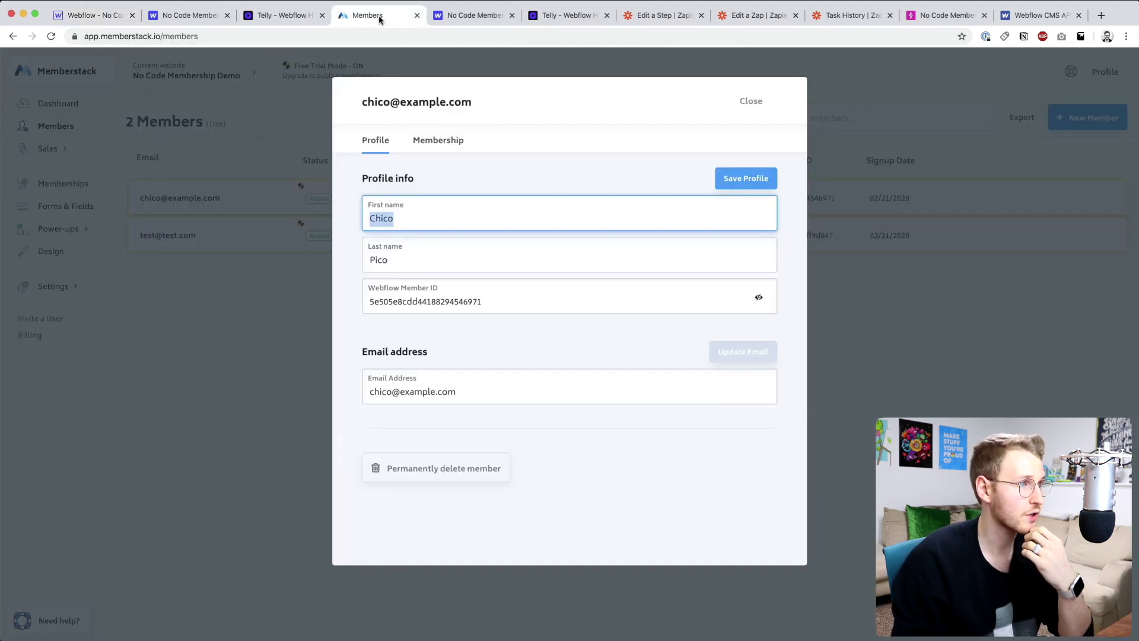
left_click(246, 308)
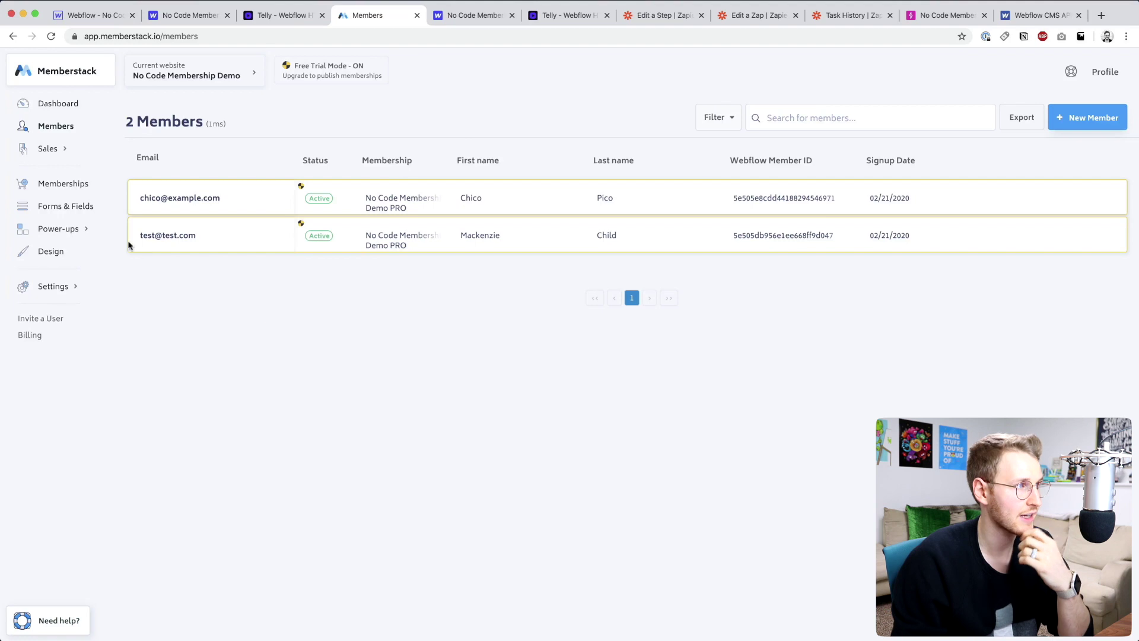
left_click(80, 231)
left_click(79, 248)
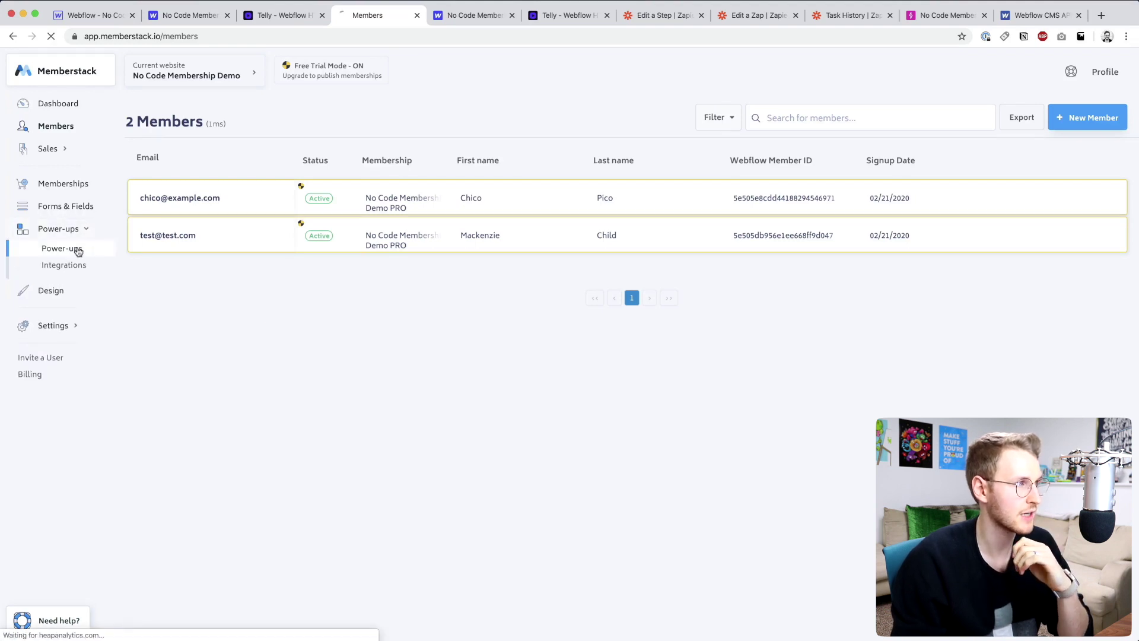
- Expand the Member-specific pages power-up and switch it to Active
scroll(306, 292, "down", 5)
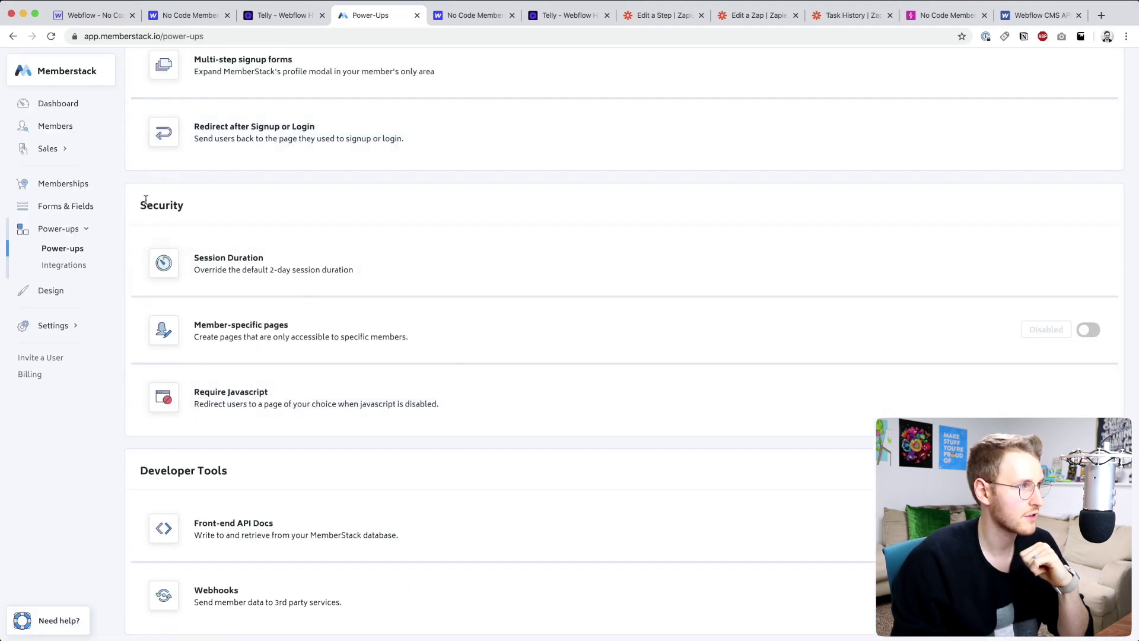
left_click_drag(145, 200, 195, 211)
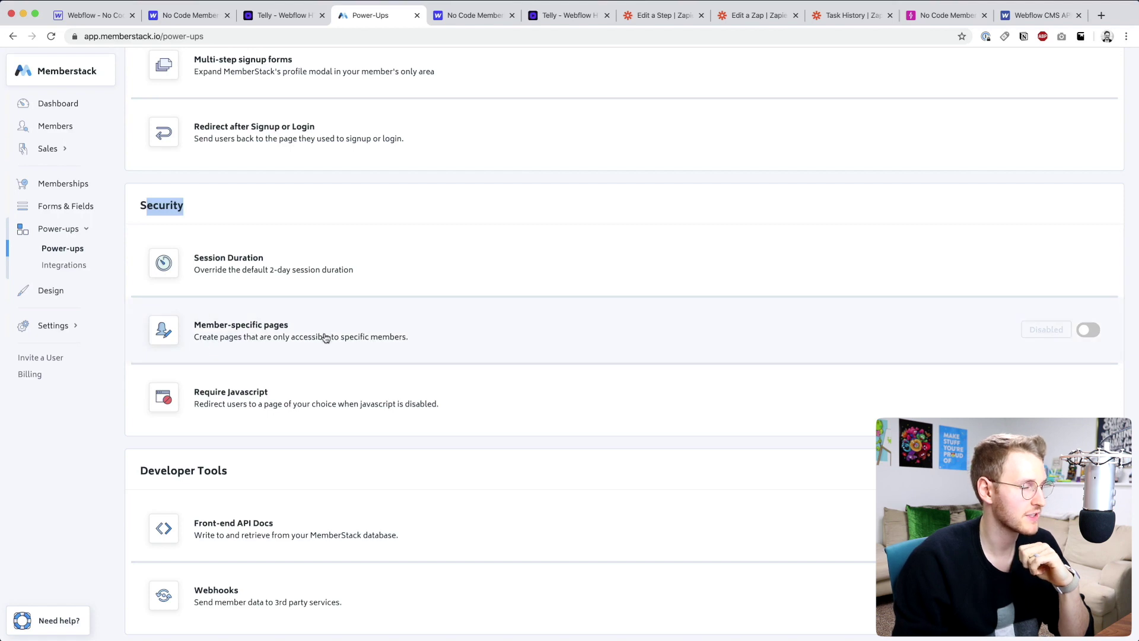
left_click(467, 331)
scroll(865, 213, "down", 3)
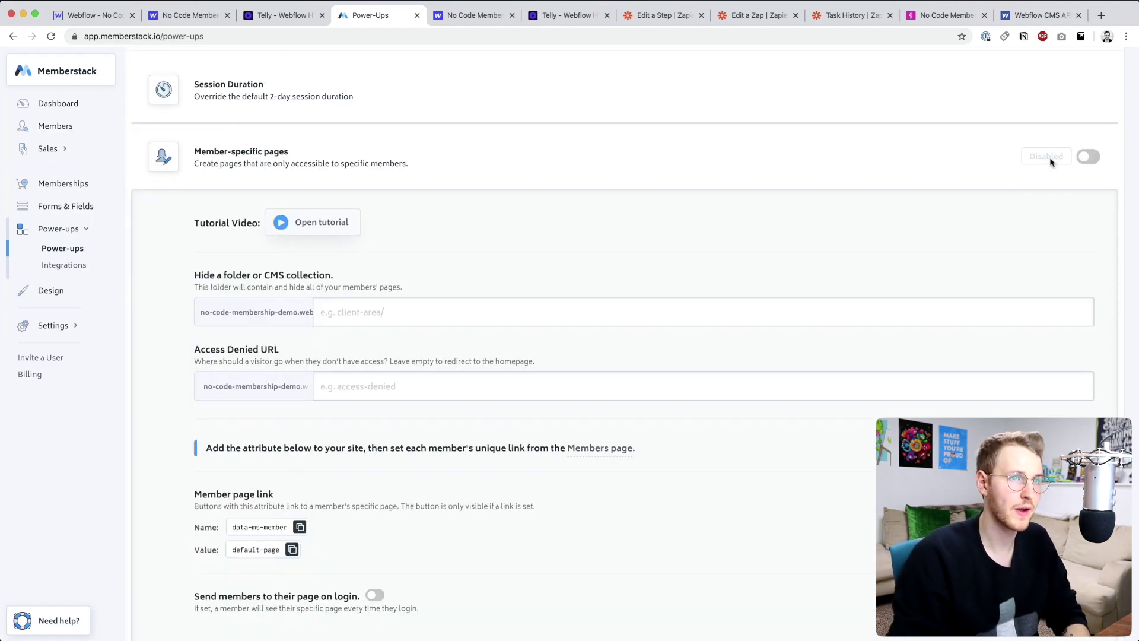
left_click(1082, 157)
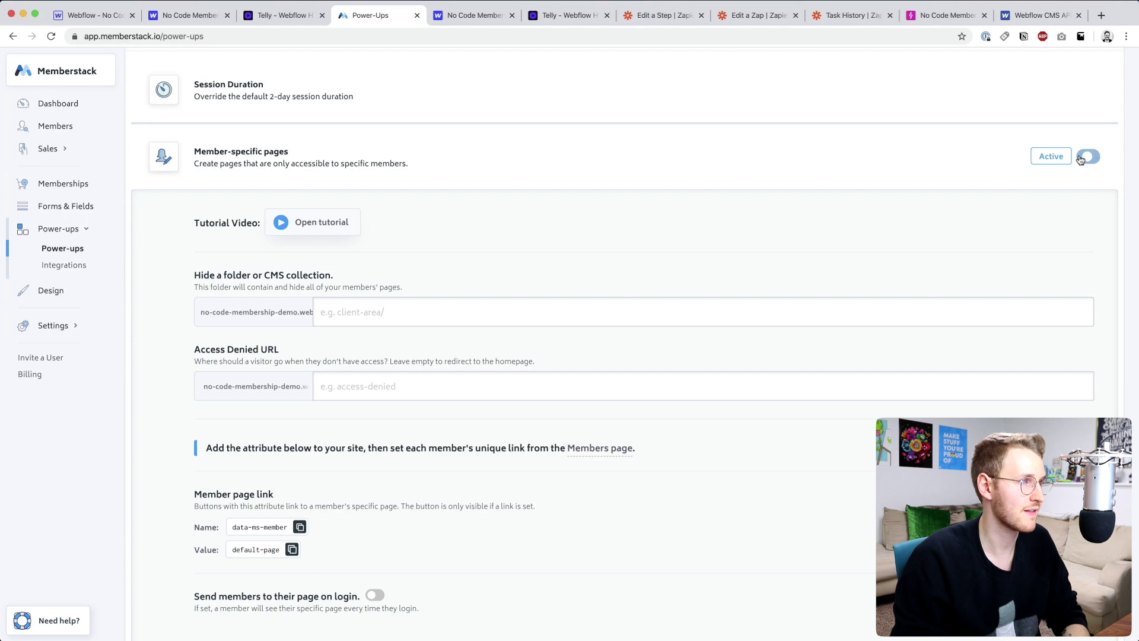
left_click_drag(194, 274, 319, 273)
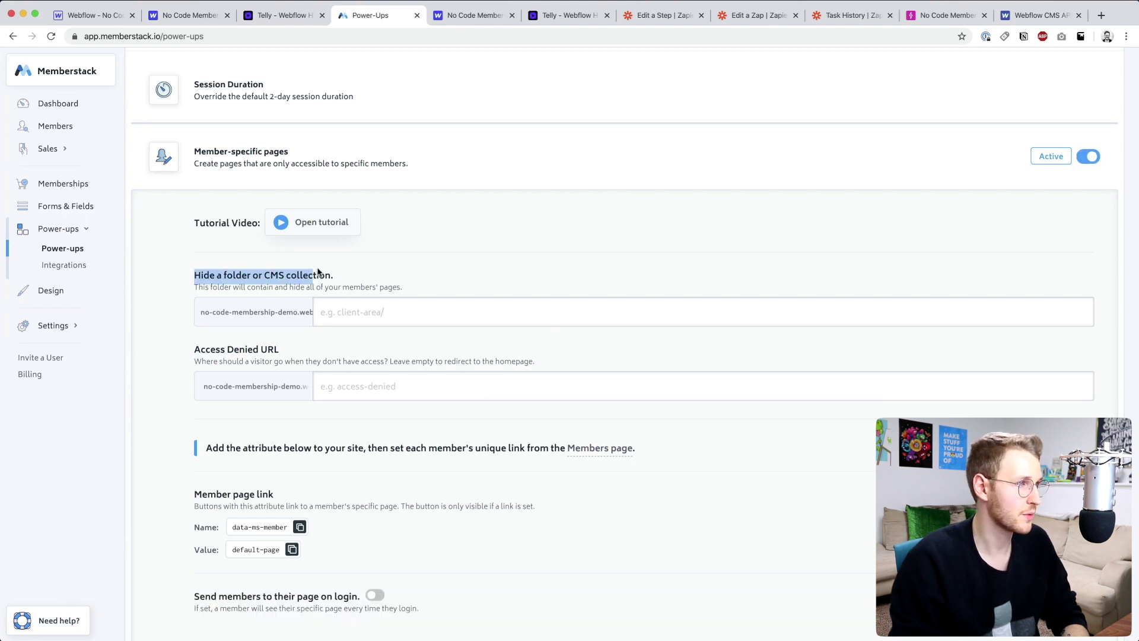
- Exit Webflow preview and open the second Members CMS item to show its /members/ page URL
left_click(89, 17)
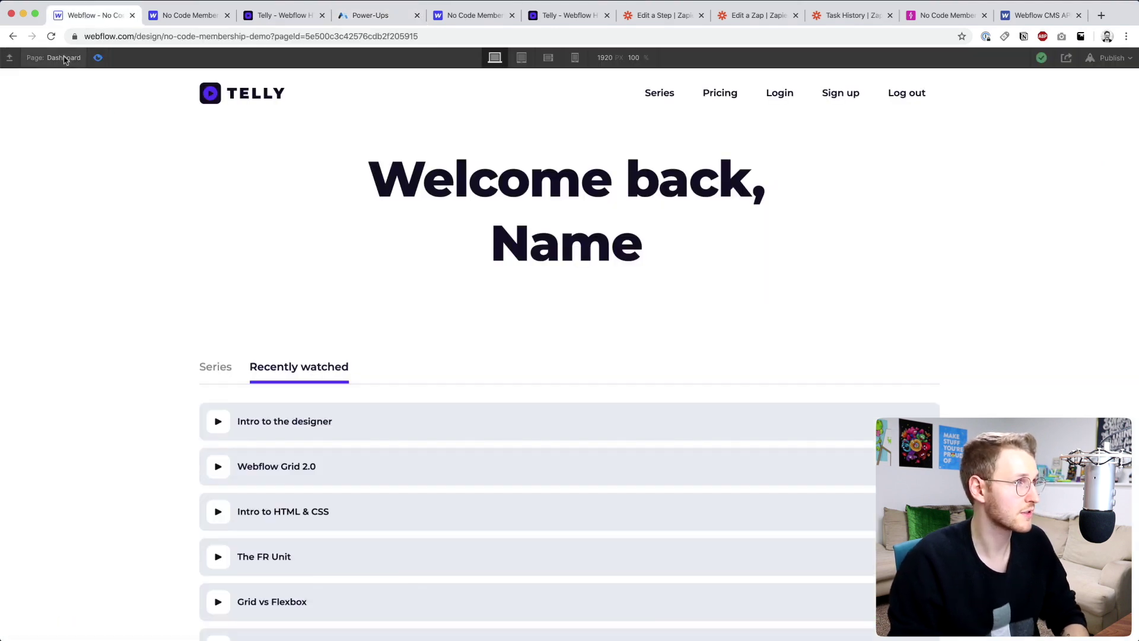
left_click(96, 58)
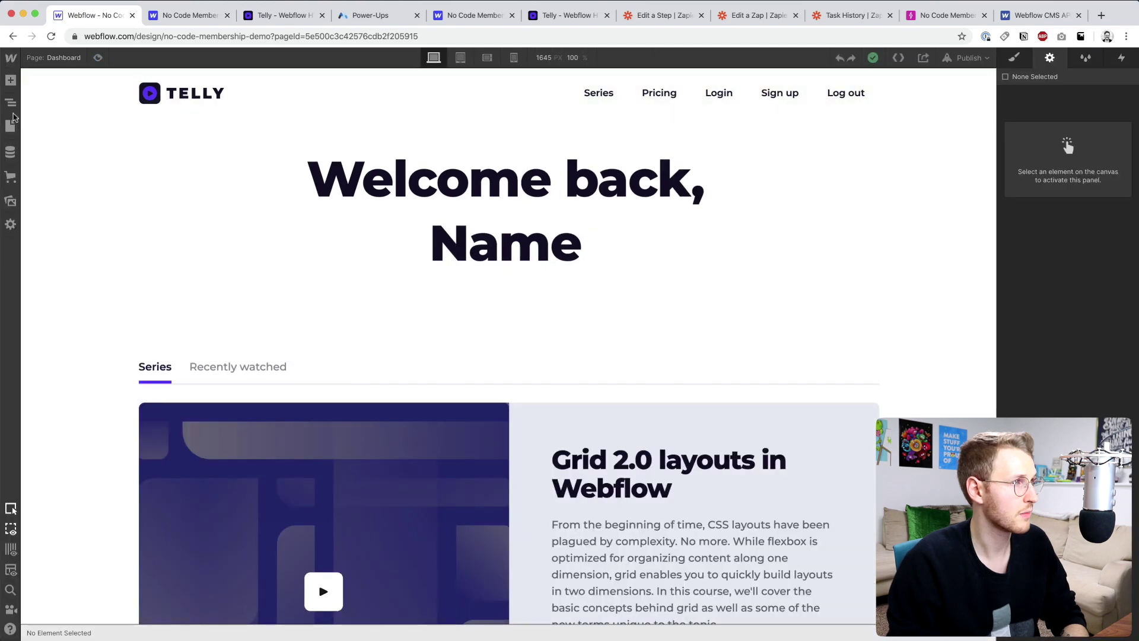
left_click(10, 155)
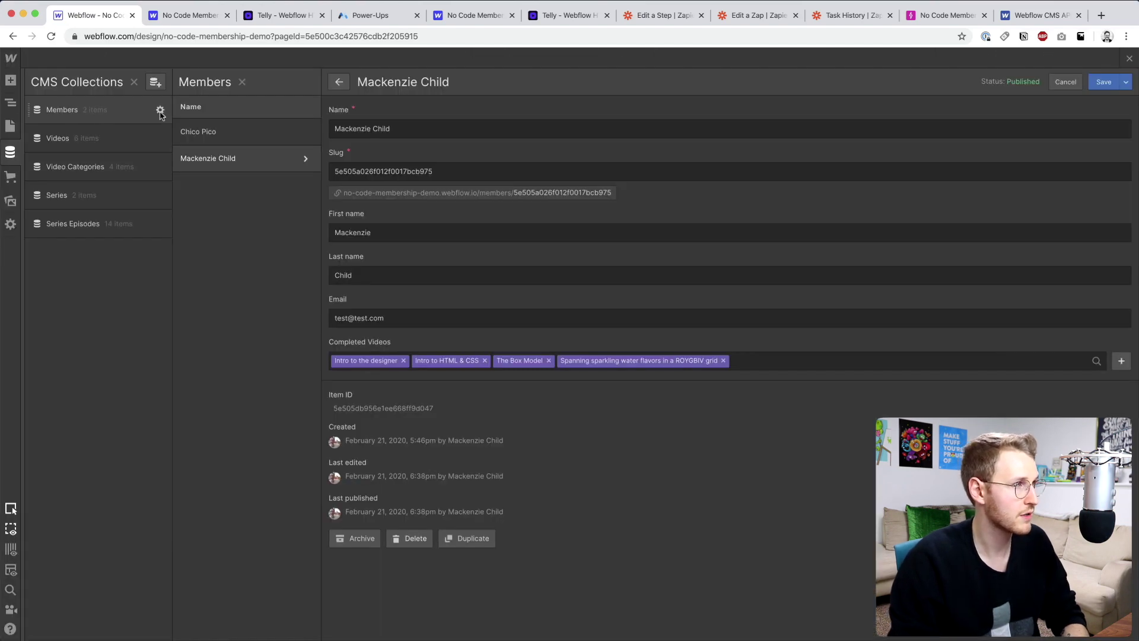
left_click_drag(354, 193, 429, 196)
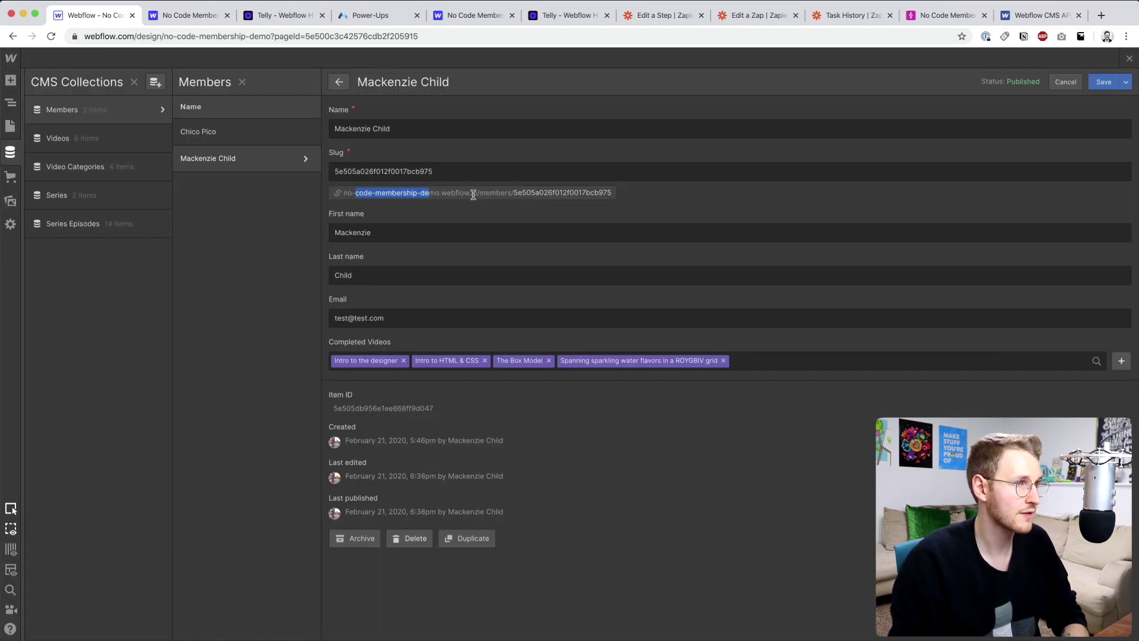
left_click(497, 193)
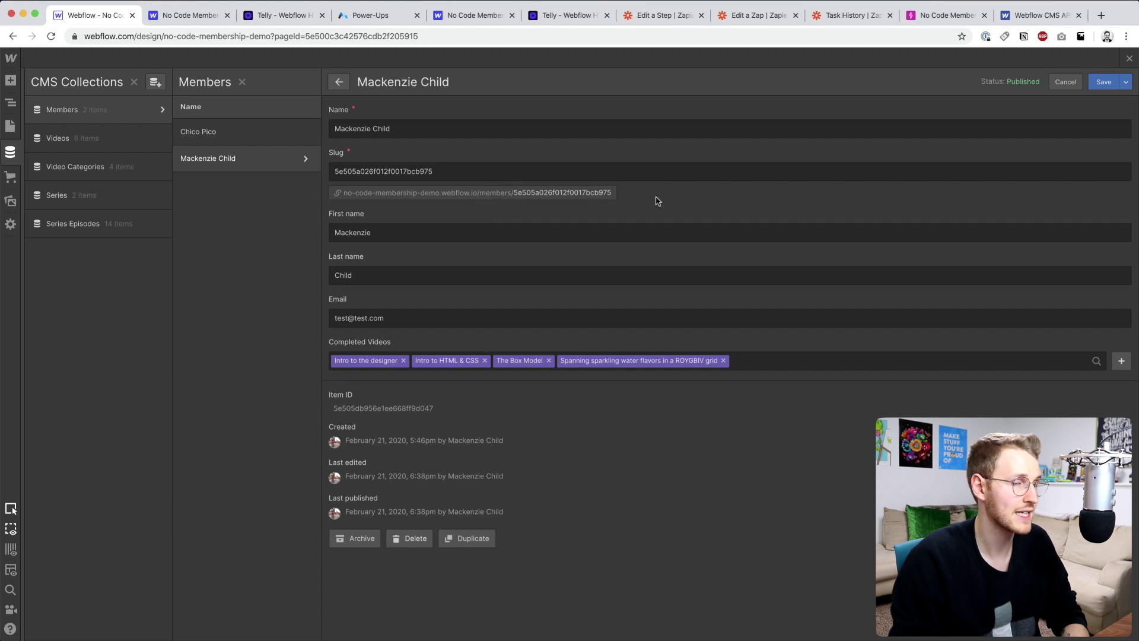
- Set the hidden folder to 'members' and the access denied URL to login
left_click(371, 15)
left_click(347, 311)
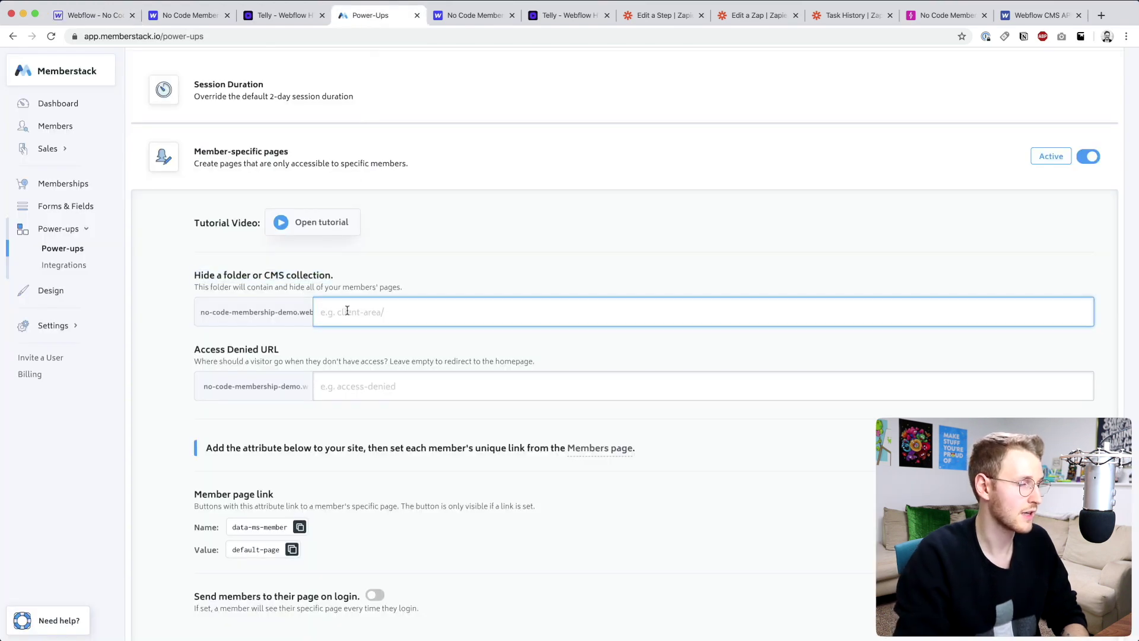
type("members")
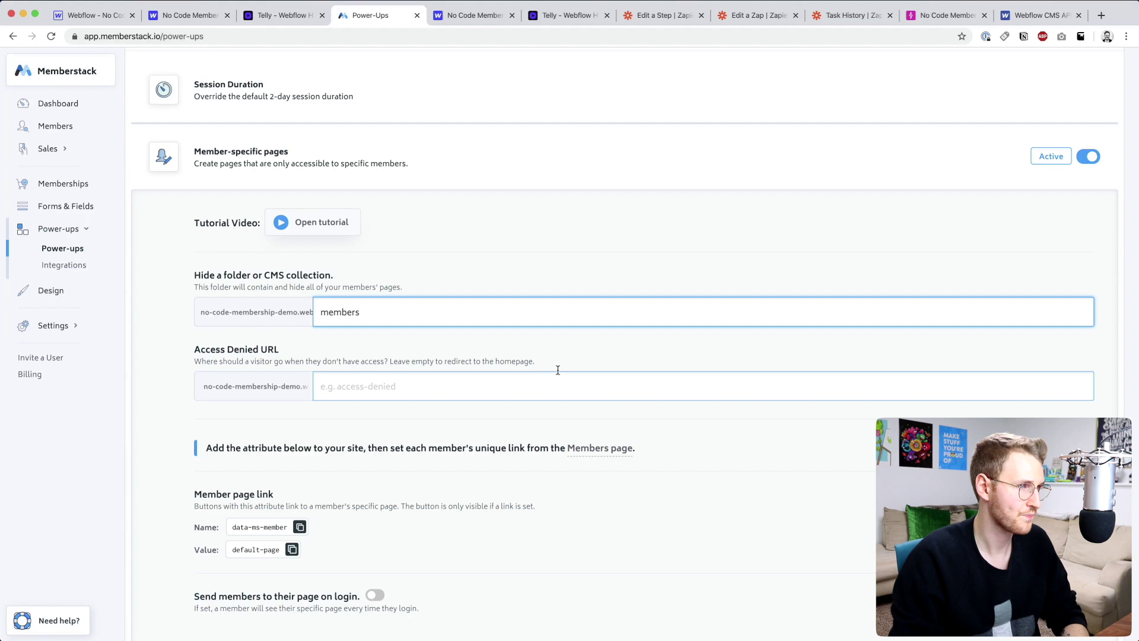
scroll(556, 371, "down", 3)
left_click(362, 285)
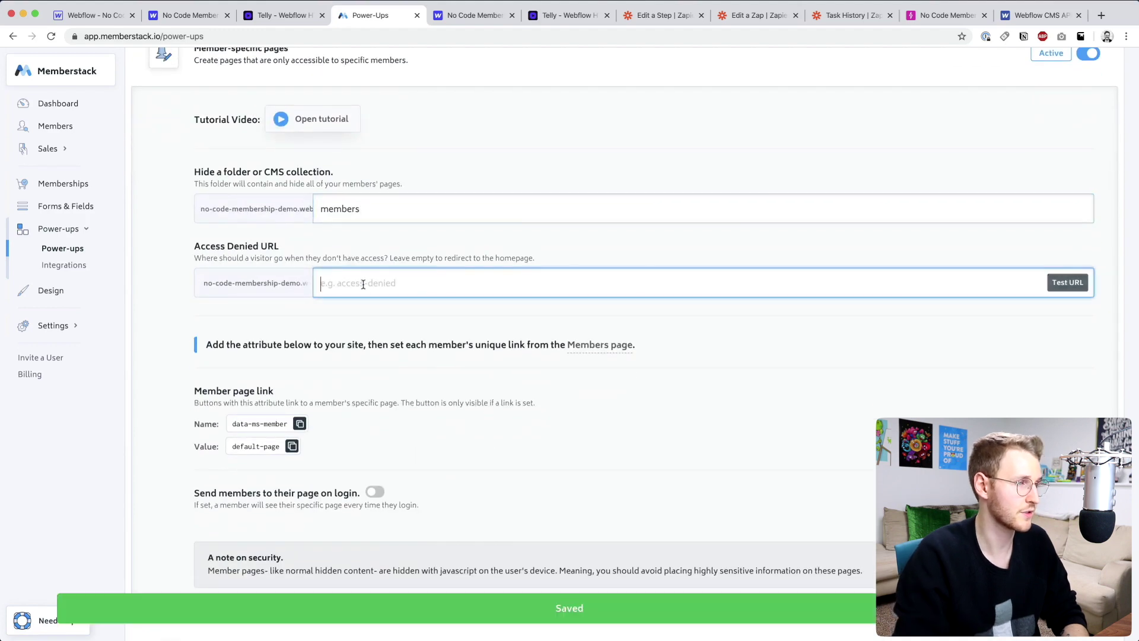
- Enable sending members to their own page on login
scroll(259, 350, "down", 3)
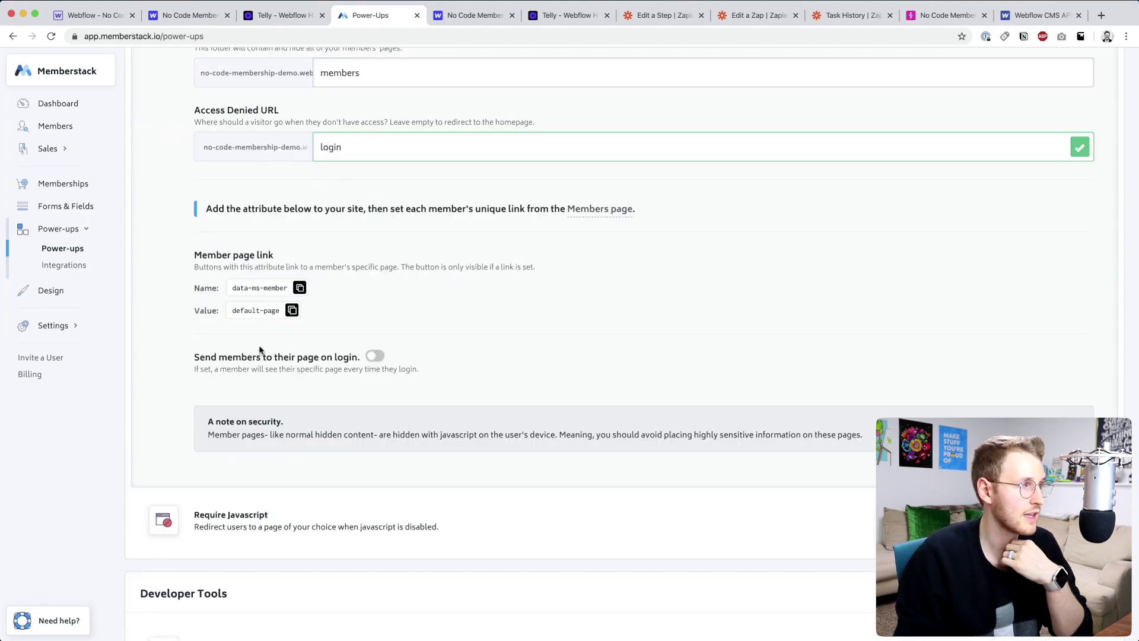
left_click_drag(192, 358, 334, 366)
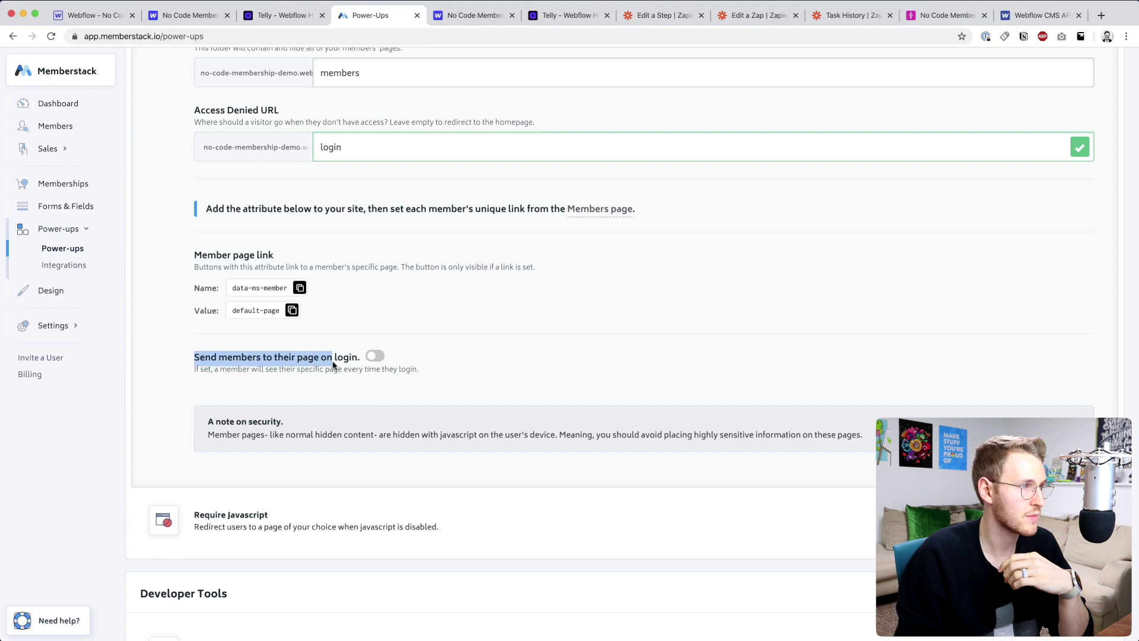
left_click(369, 357)
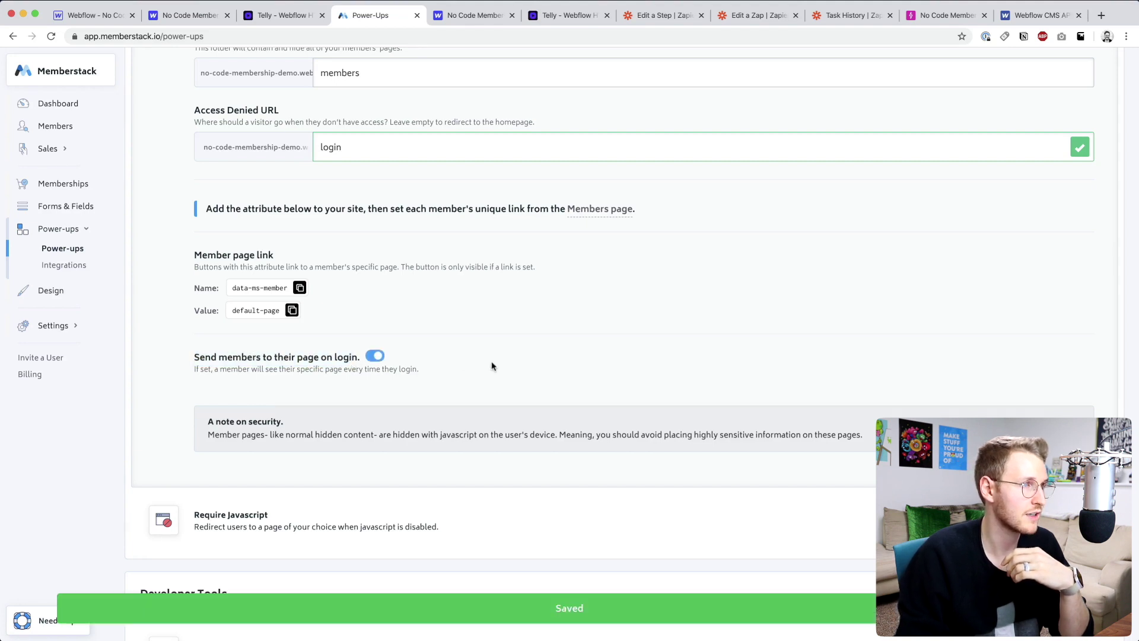
scroll(257, 339, "up", 3)
left_click_drag(204, 346, 522, 340)
left_click(545, 342)
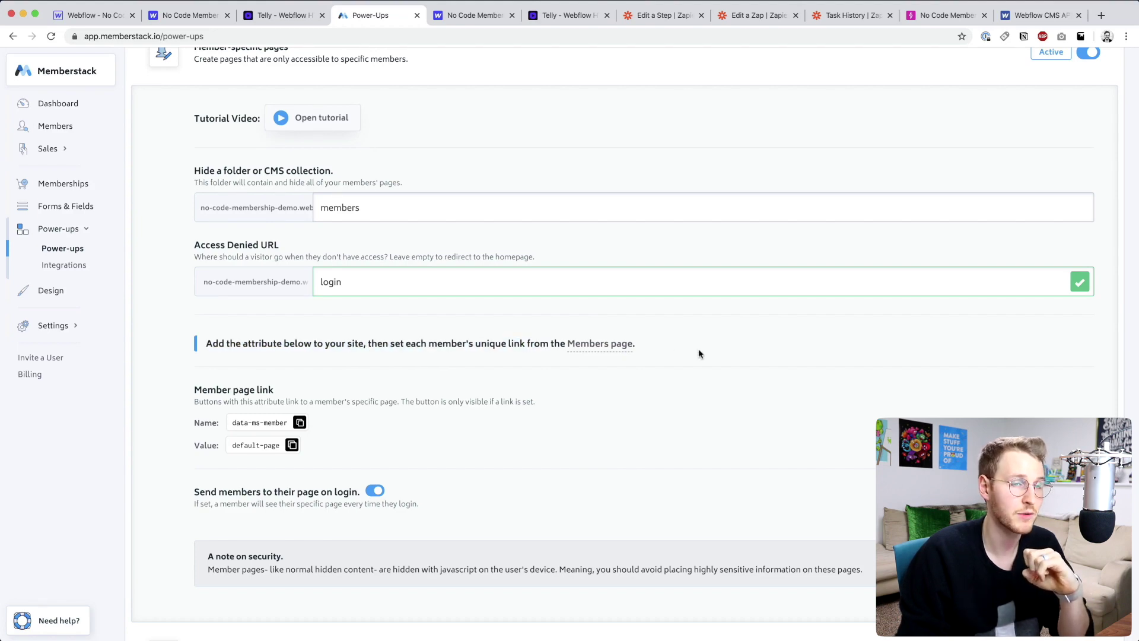
scroll(699, 353, "down", 4)
scroll(699, 353, "up", 3)
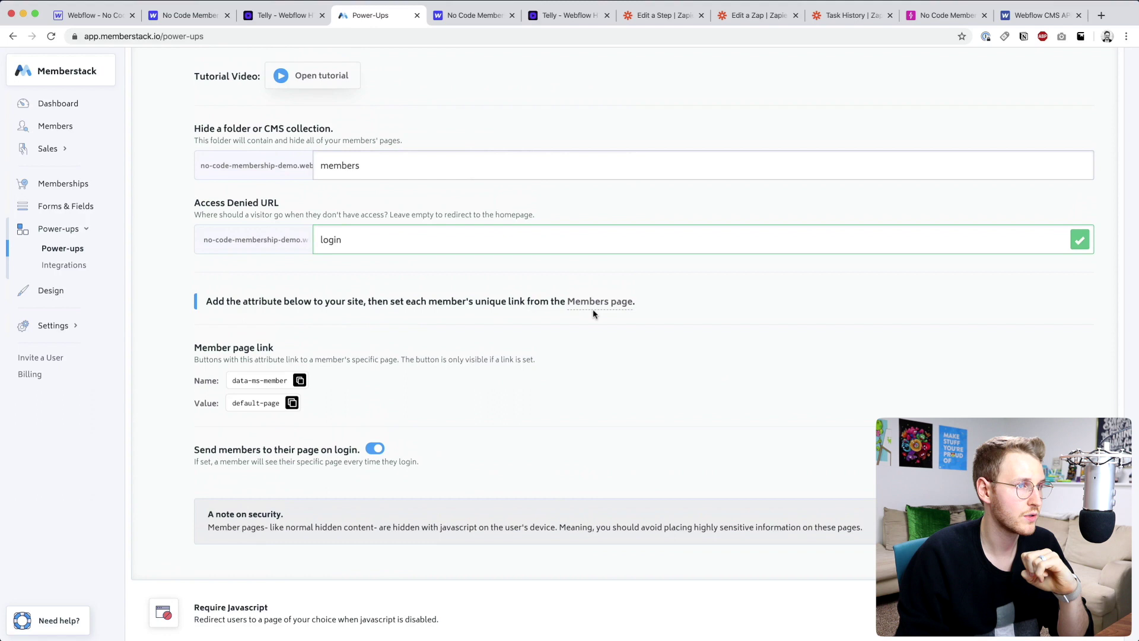
- Open the test member's profile in Members and focus its empty Member page field
left_click(67, 130)
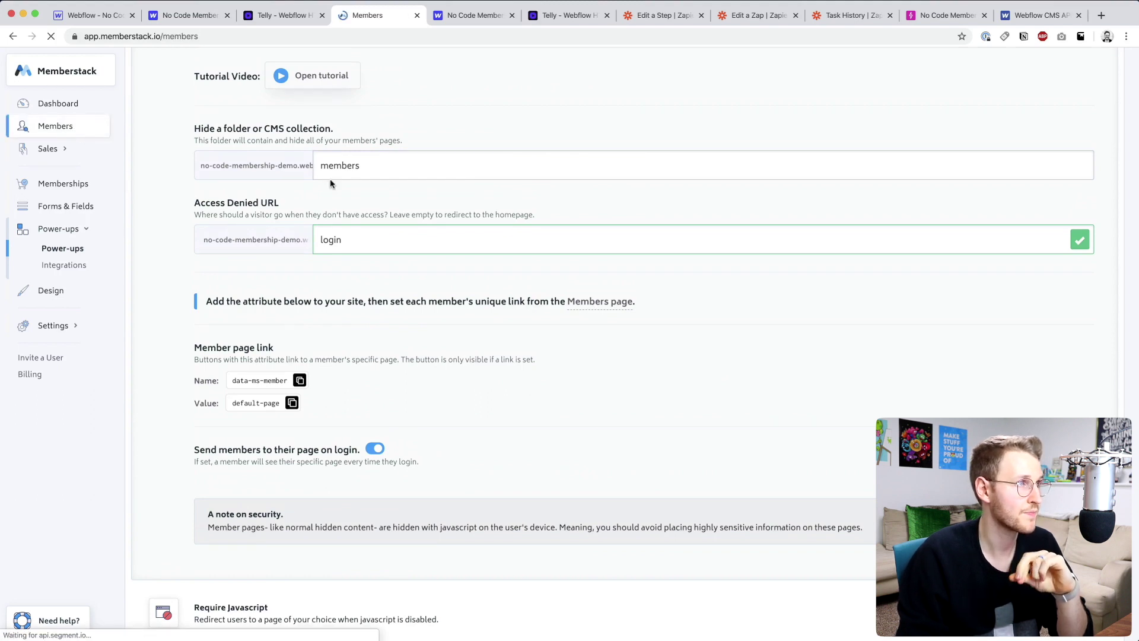
left_click(357, 205)
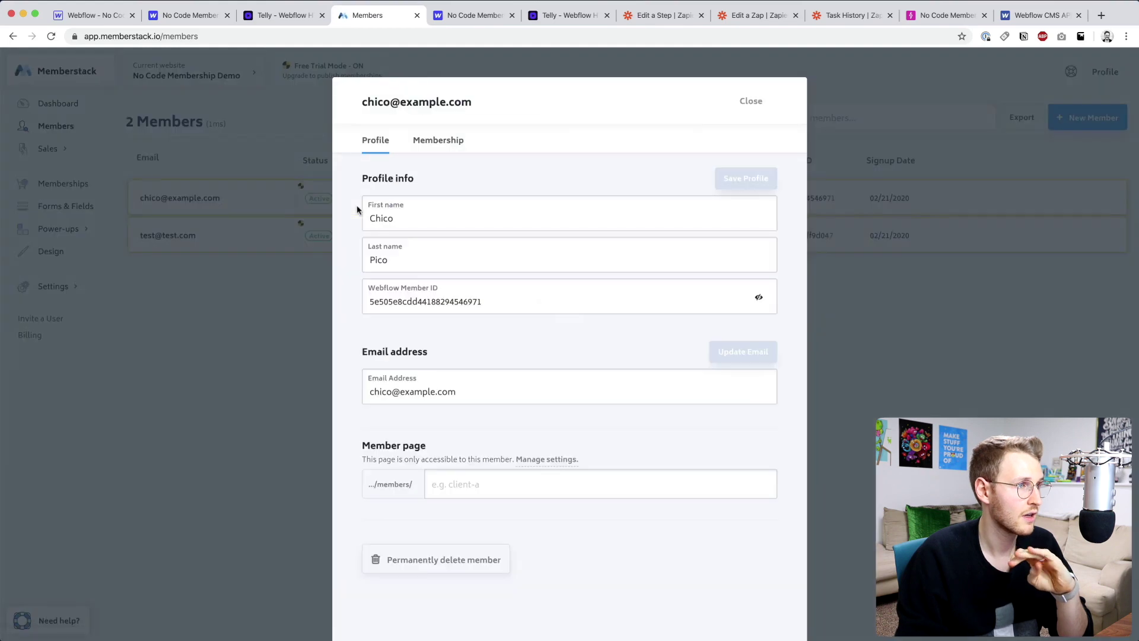
left_click(258, 276)
left_click(229, 234)
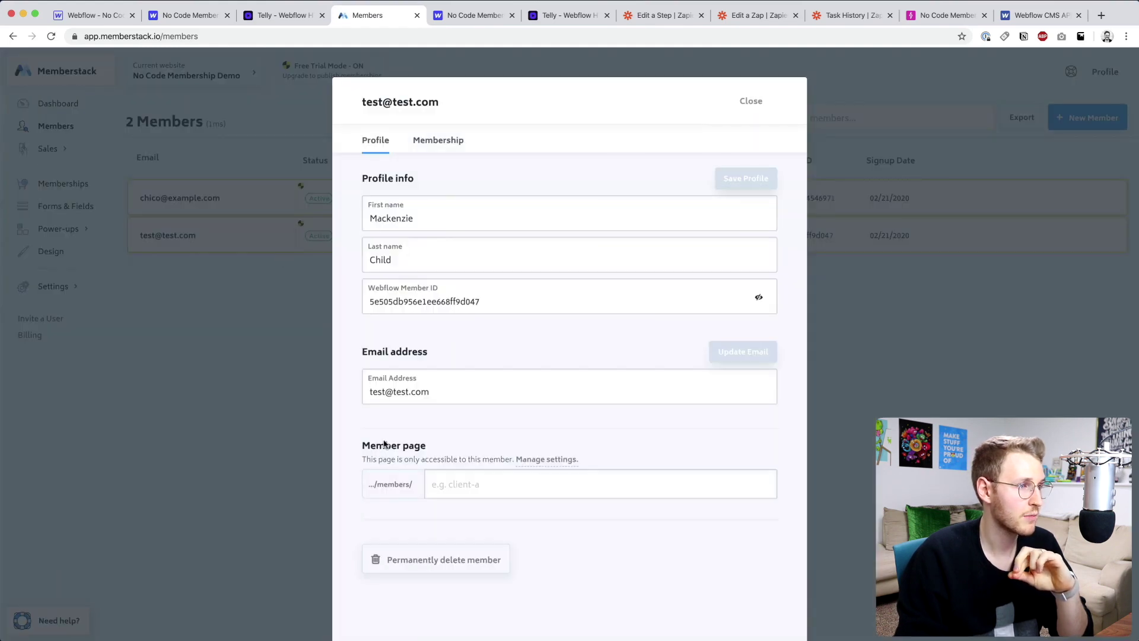
left_click_drag(364, 448, 441, 440)
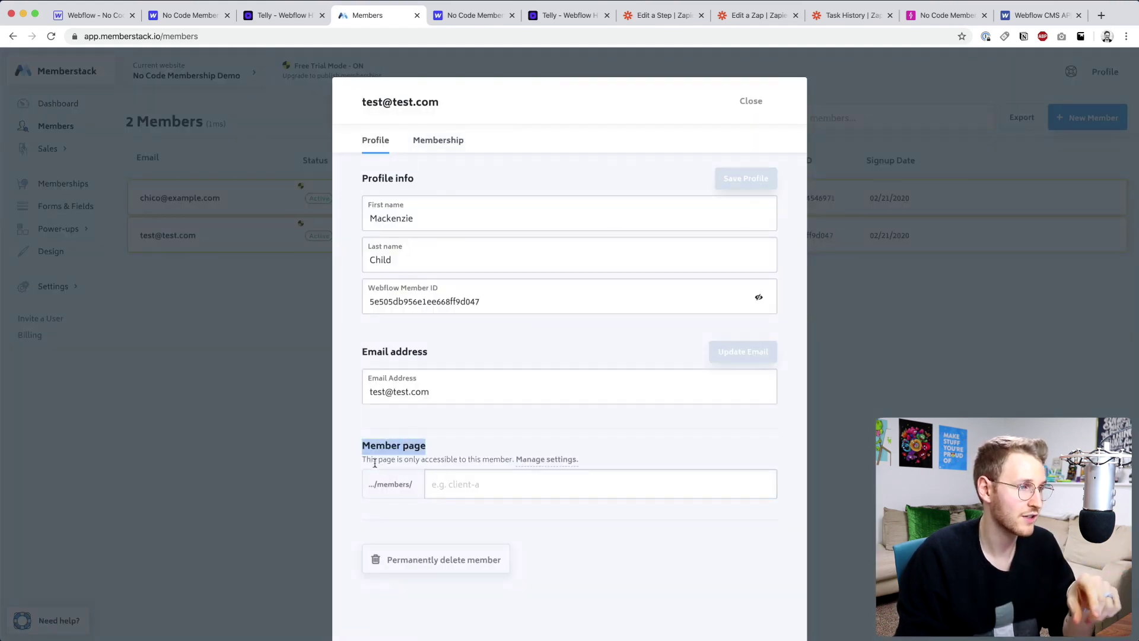
left_click(427, 484)
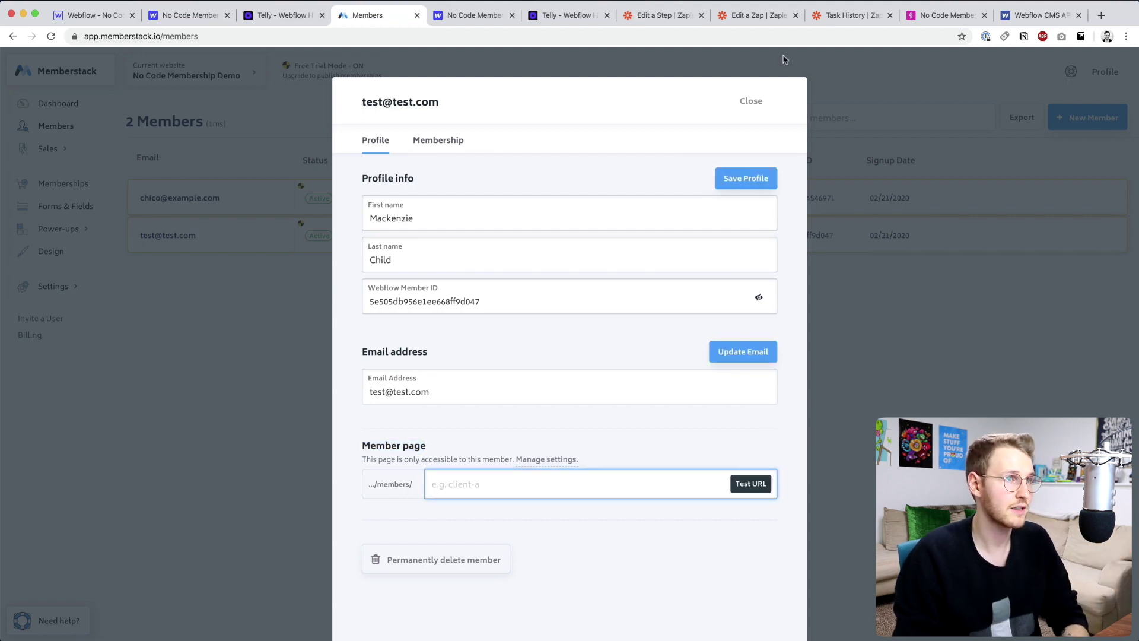
- Open step 3 of the new member signup Zap, expand Customize Member and refresh fields
left_click(661, 15)
left_click(758, 16)
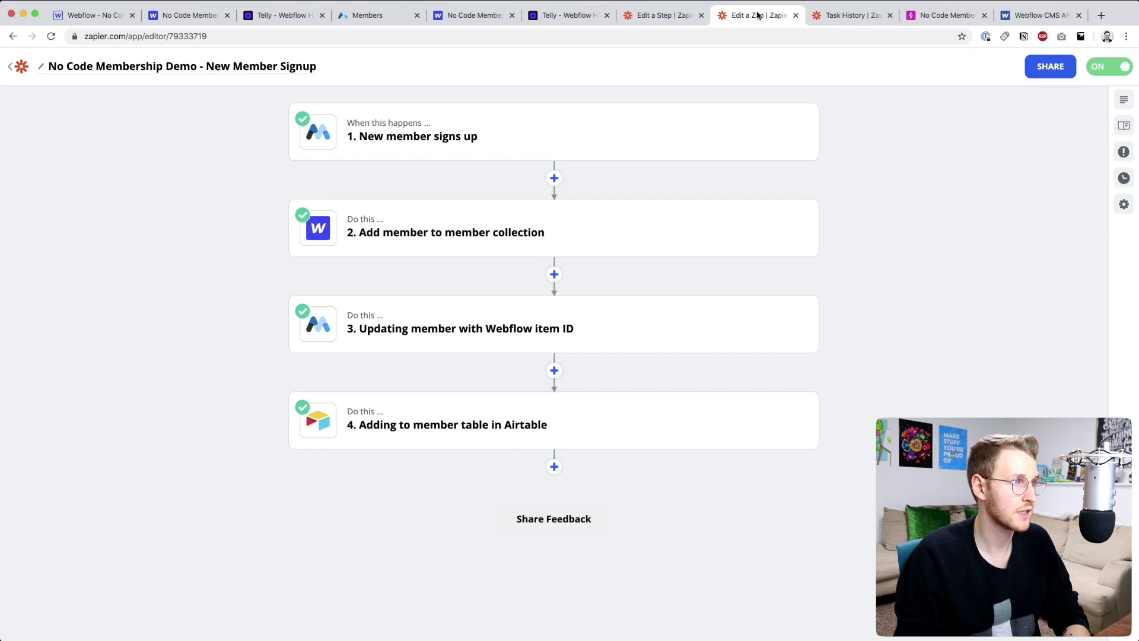
left_click(415, 315)
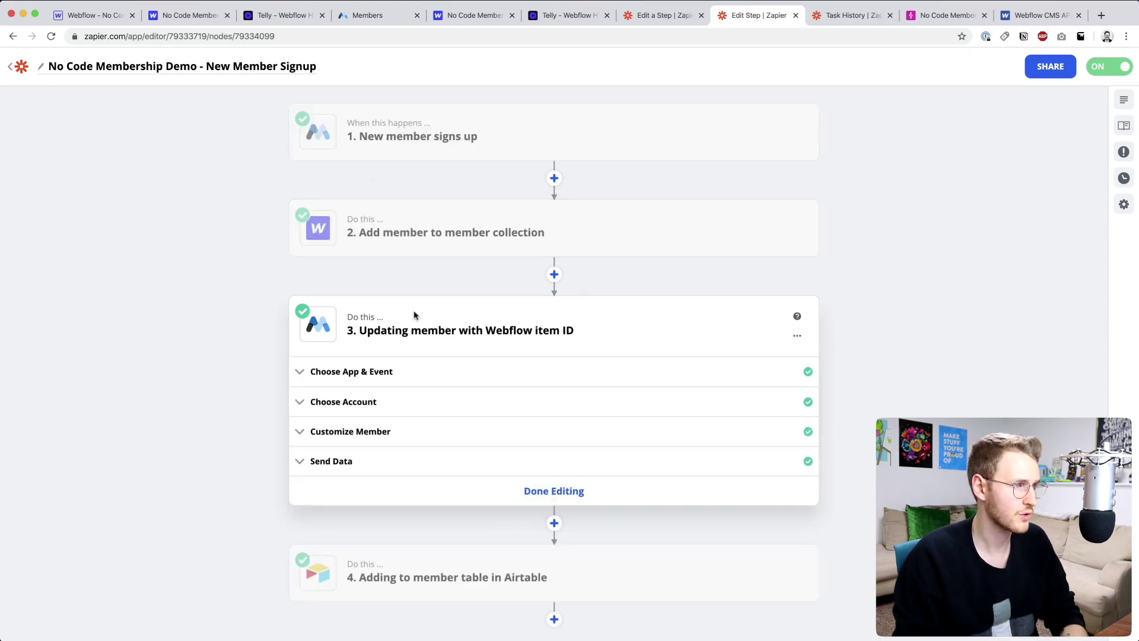
left_click(362, 435)
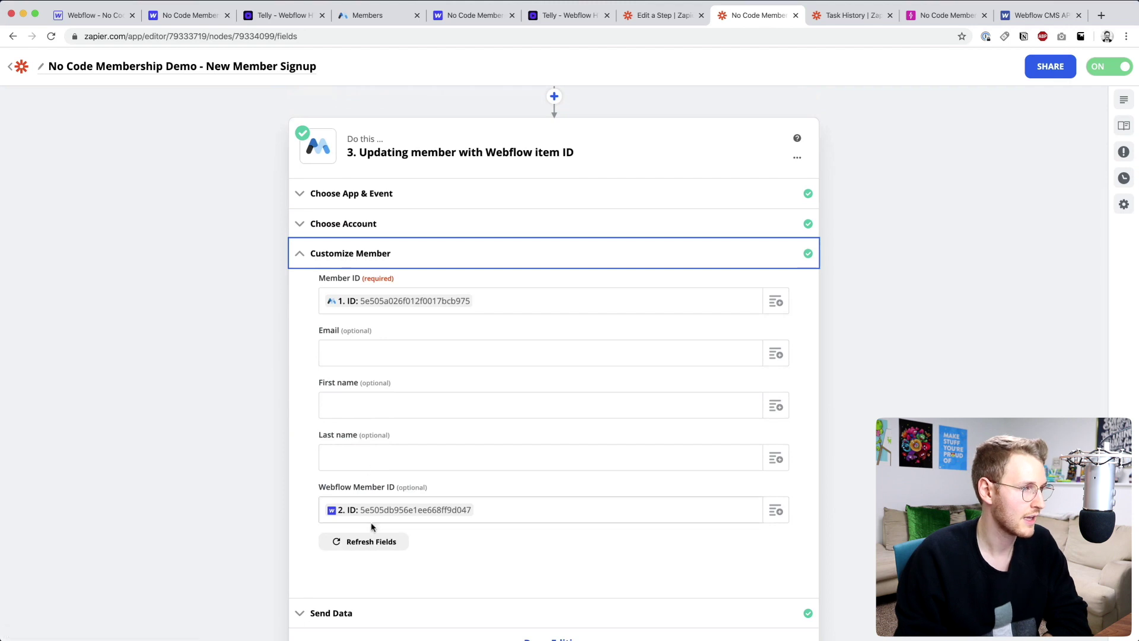
left_click(369, 541)
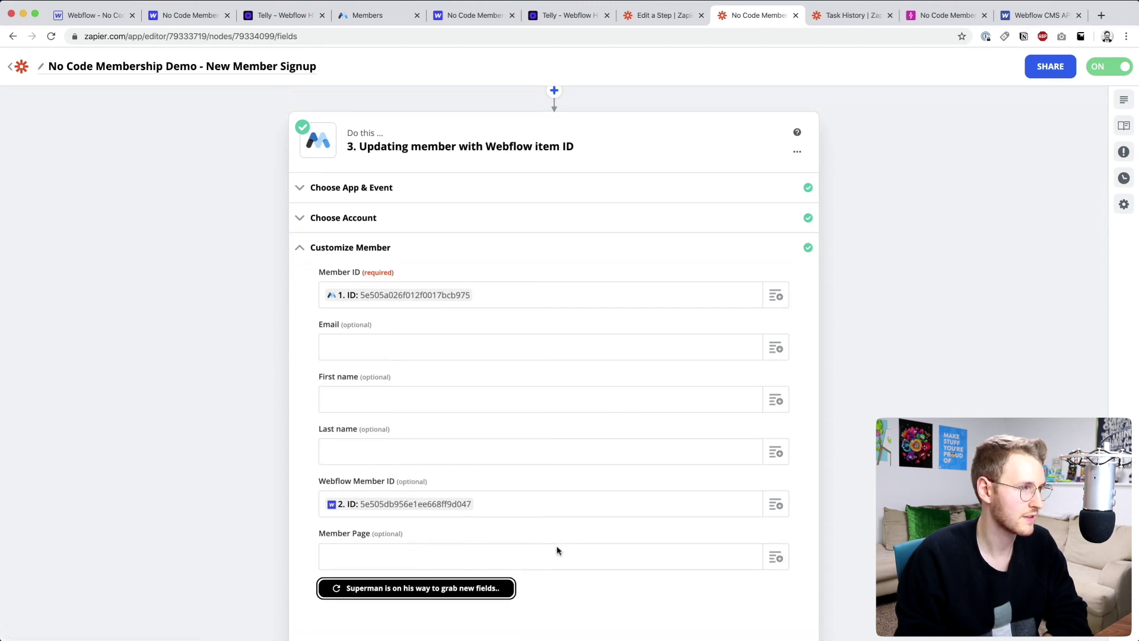
- Map the step 1 member ID into Member Page, continue and retest the step
left_click_drag(319, 452, 374, 452)
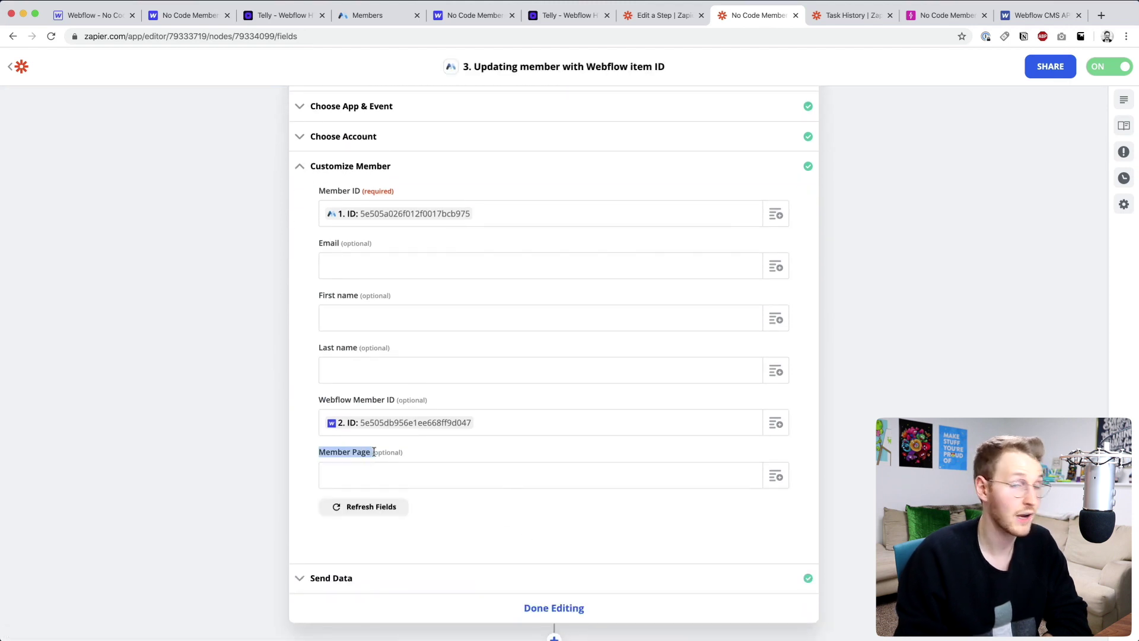
left_click(399, 468)
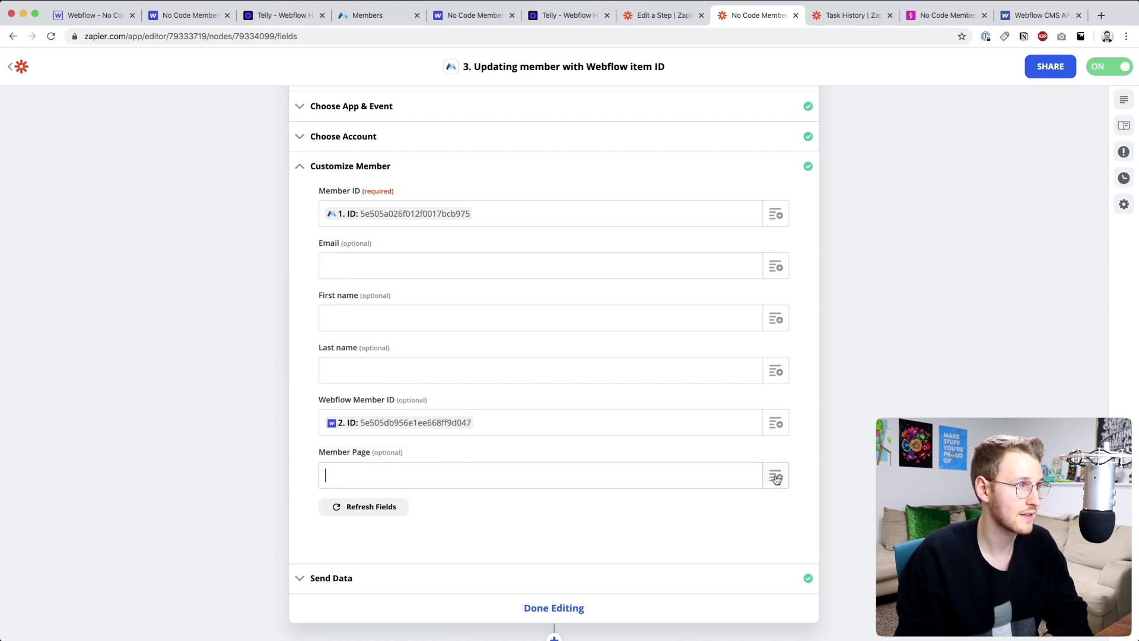
left_click_drag(326, 191, 357, 194)
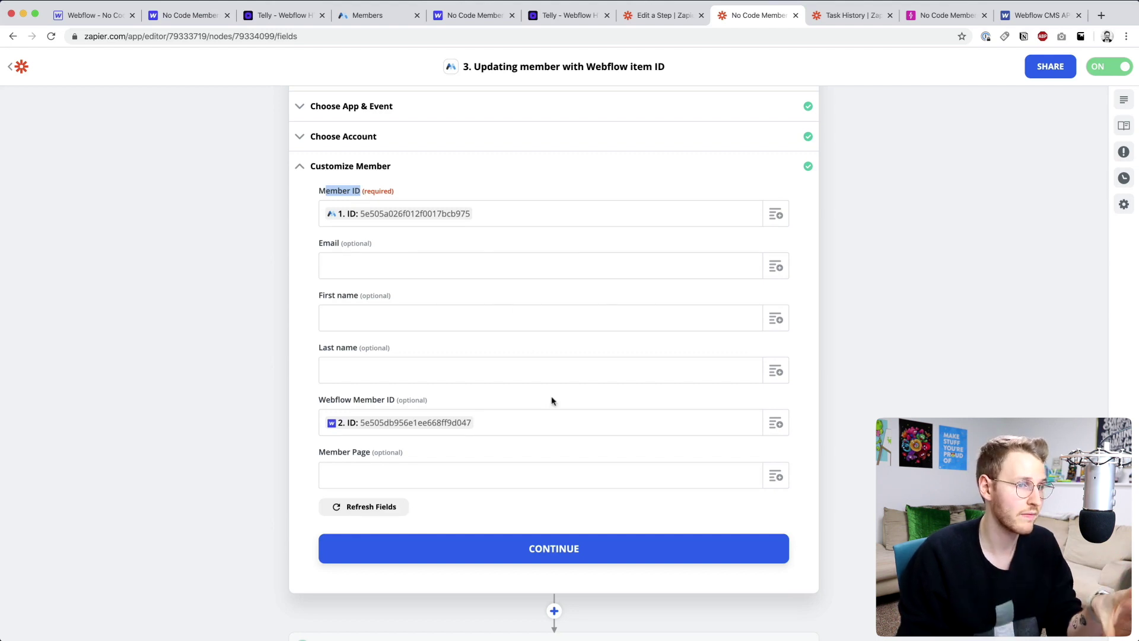
left_click(621, 475)
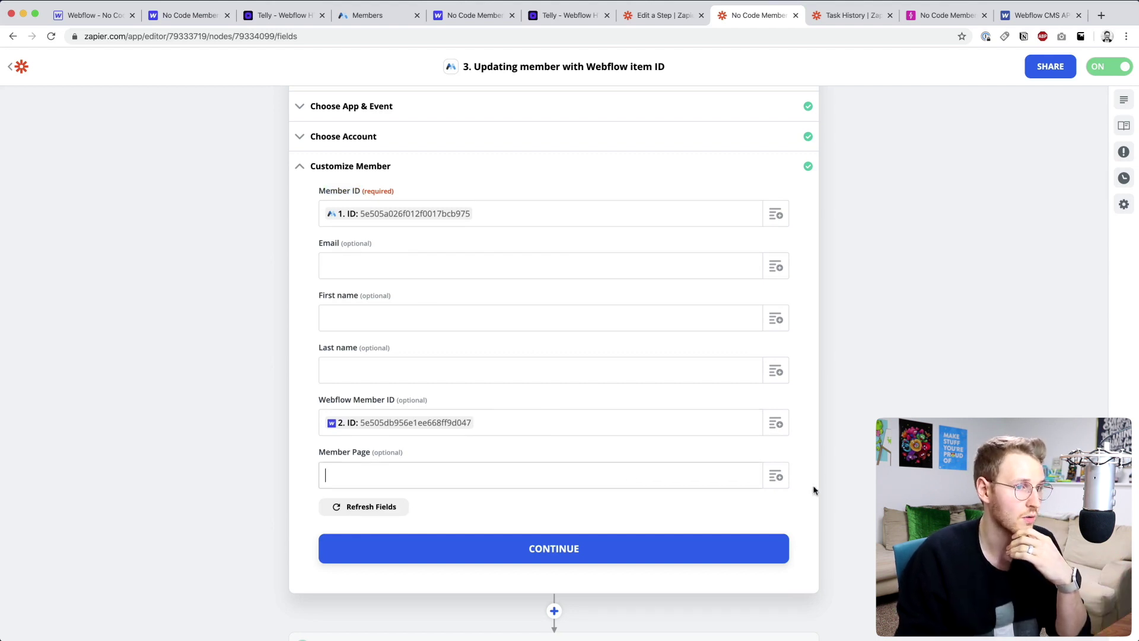
left_click(776, 475)
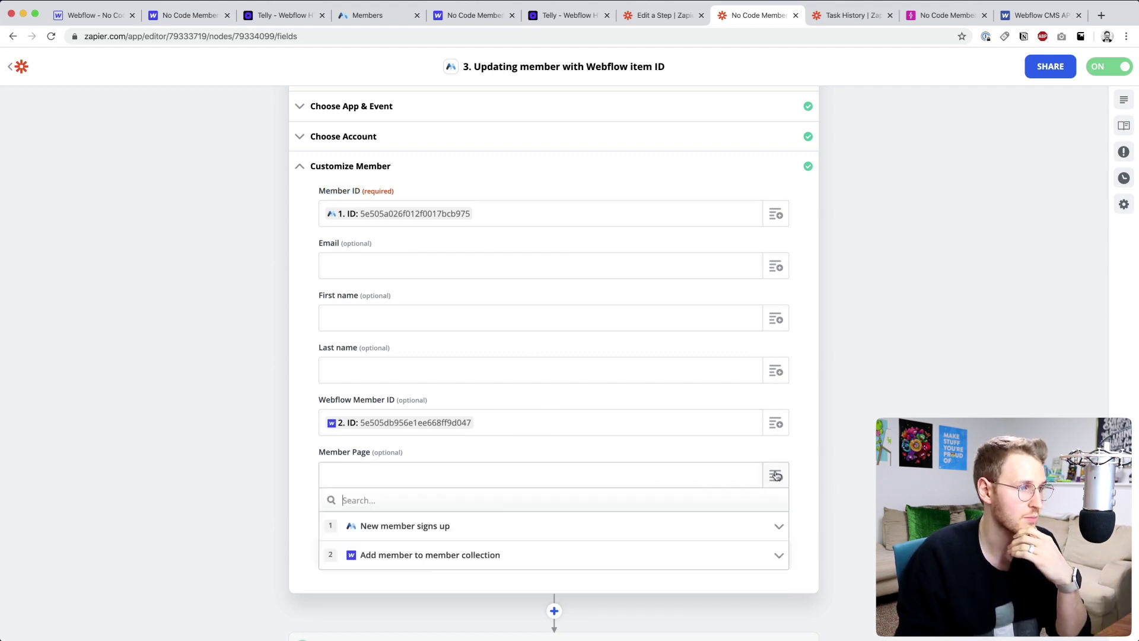
left_click(477, 529)
scroll(470, 528, "down", 3)
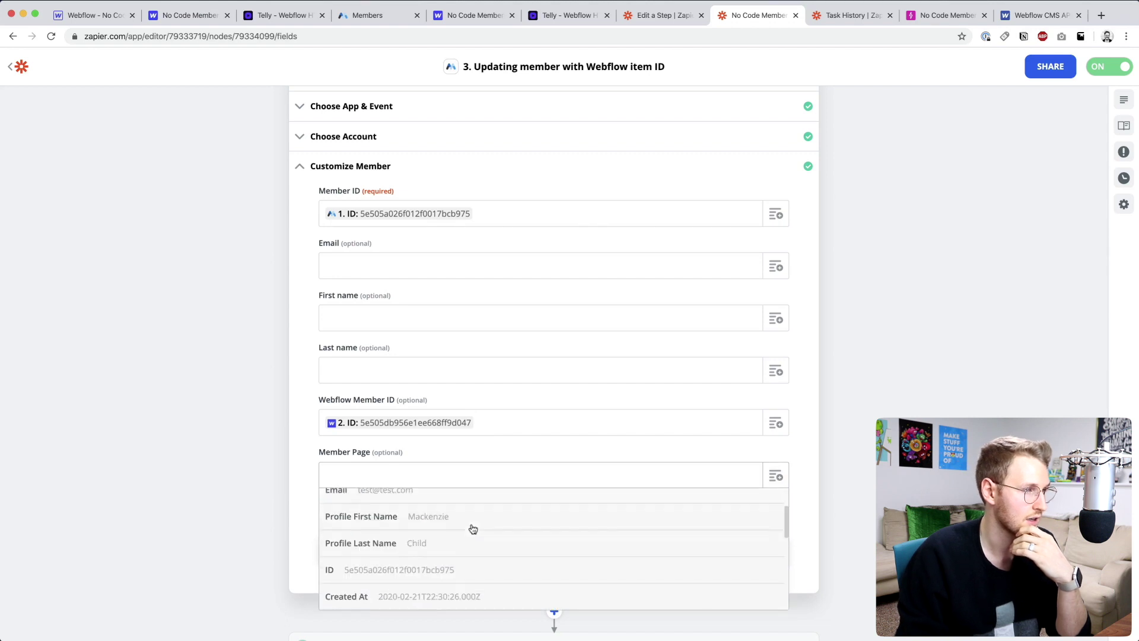
left_click(404, 560)
left_click(419, 552)
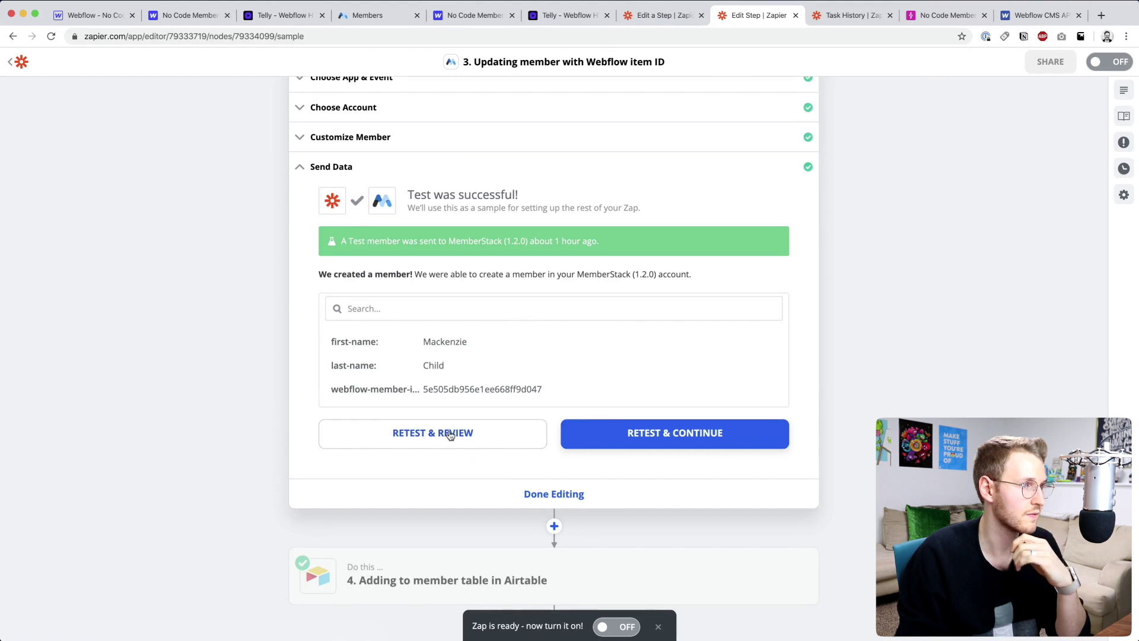
left_click(450, 435)
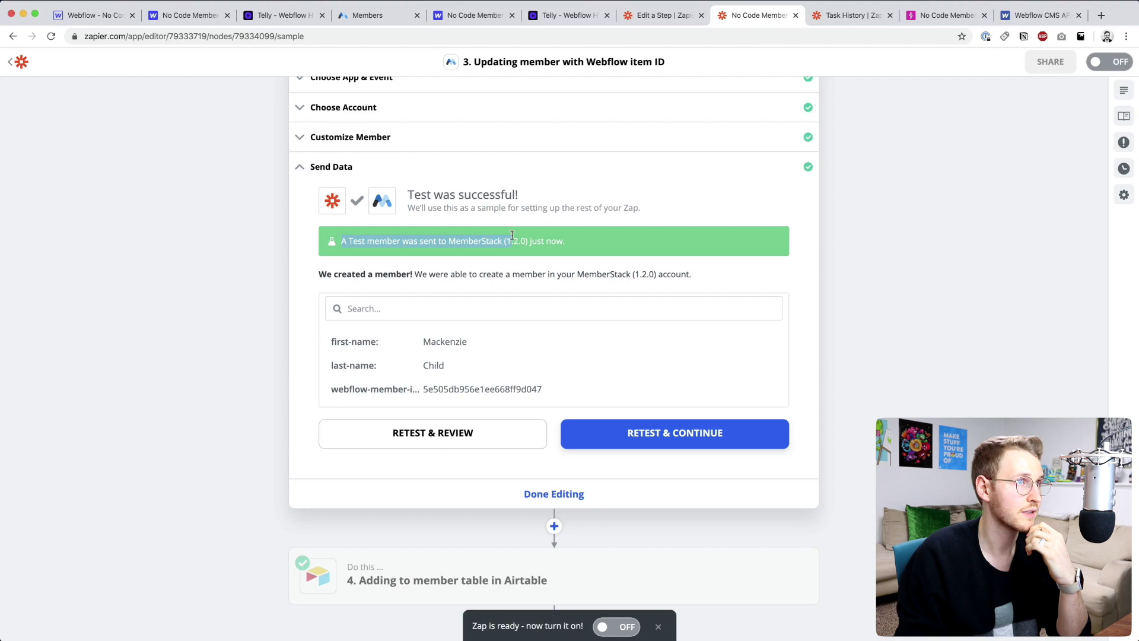
- Reopen the test member in Memberstack and copy the newly filled member page ID
left_click(365, 16)
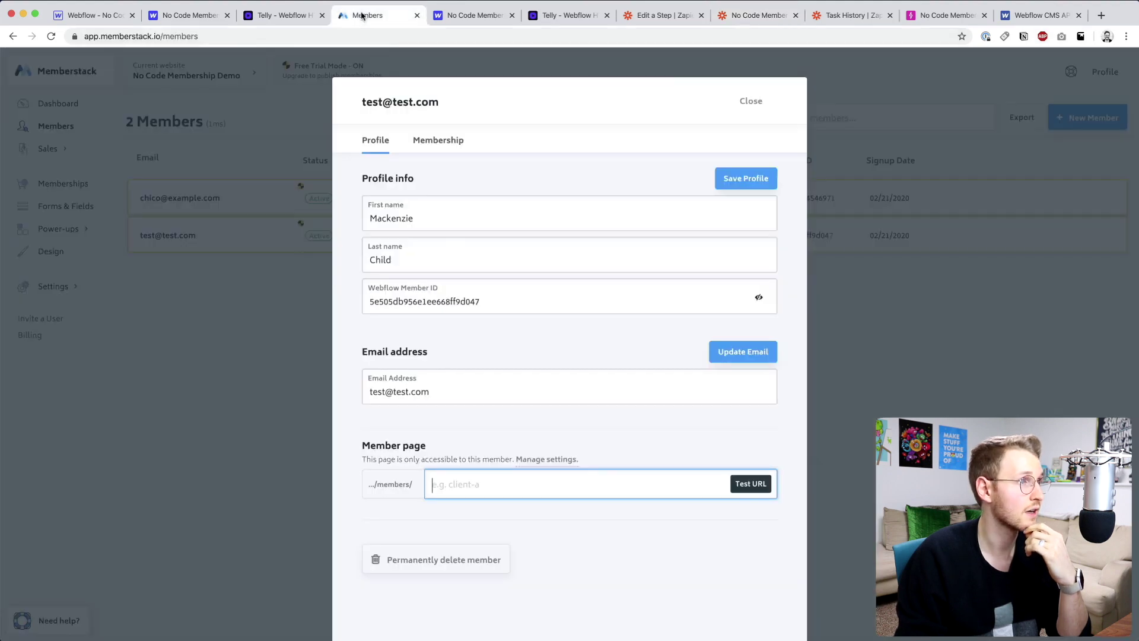
left_click(237, 301)
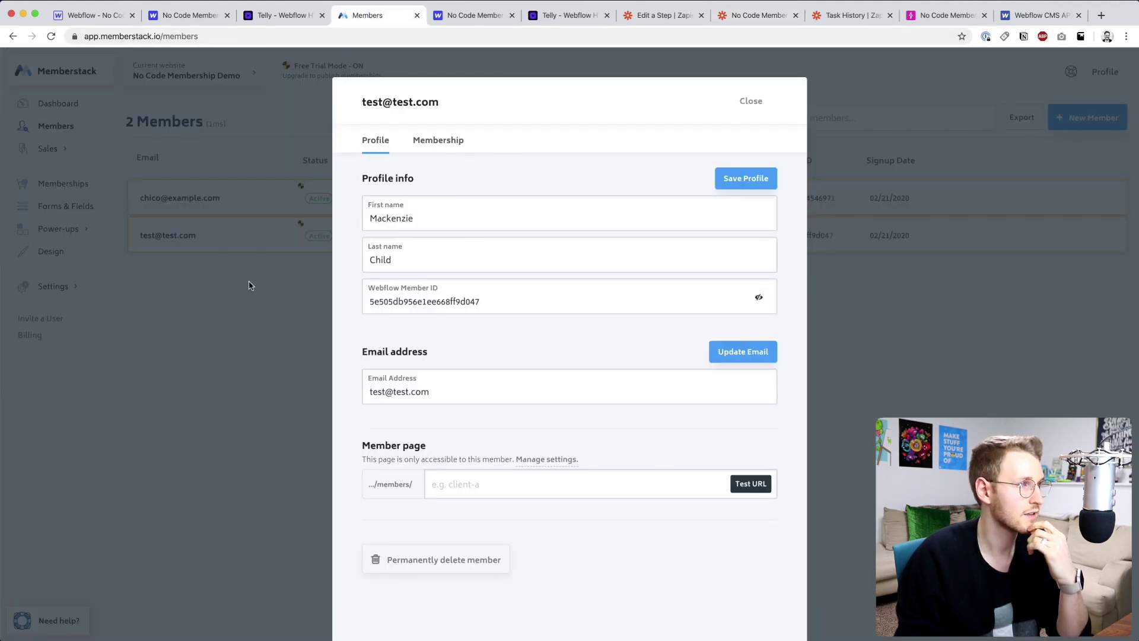
left_click(250, 285)
left_click(247, 237)
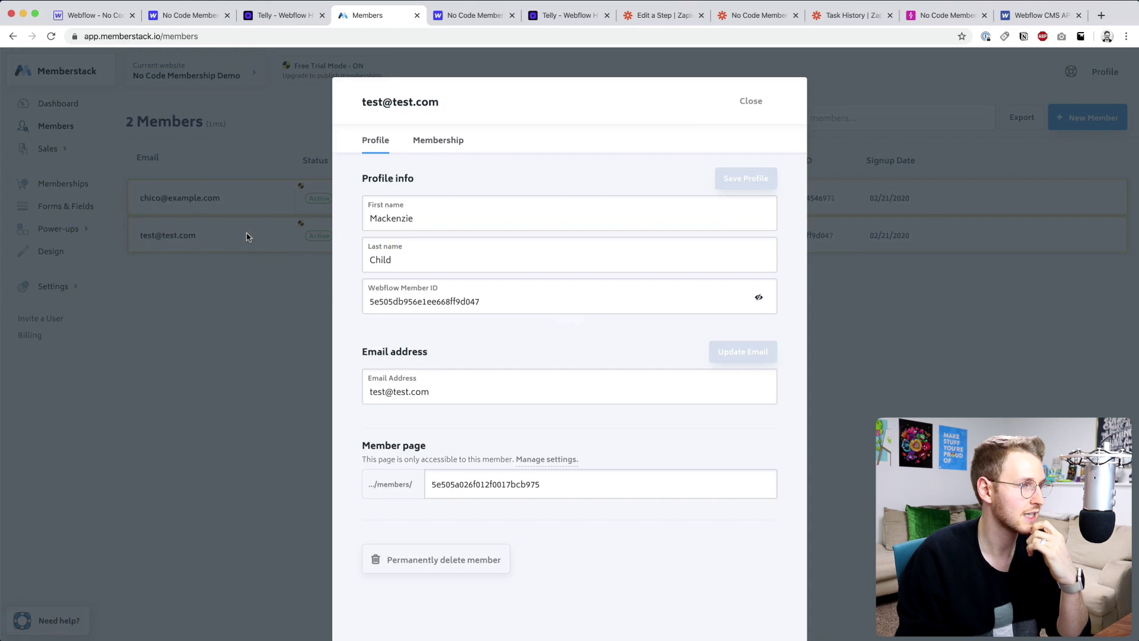
double_click(433, 484)
key("Return")
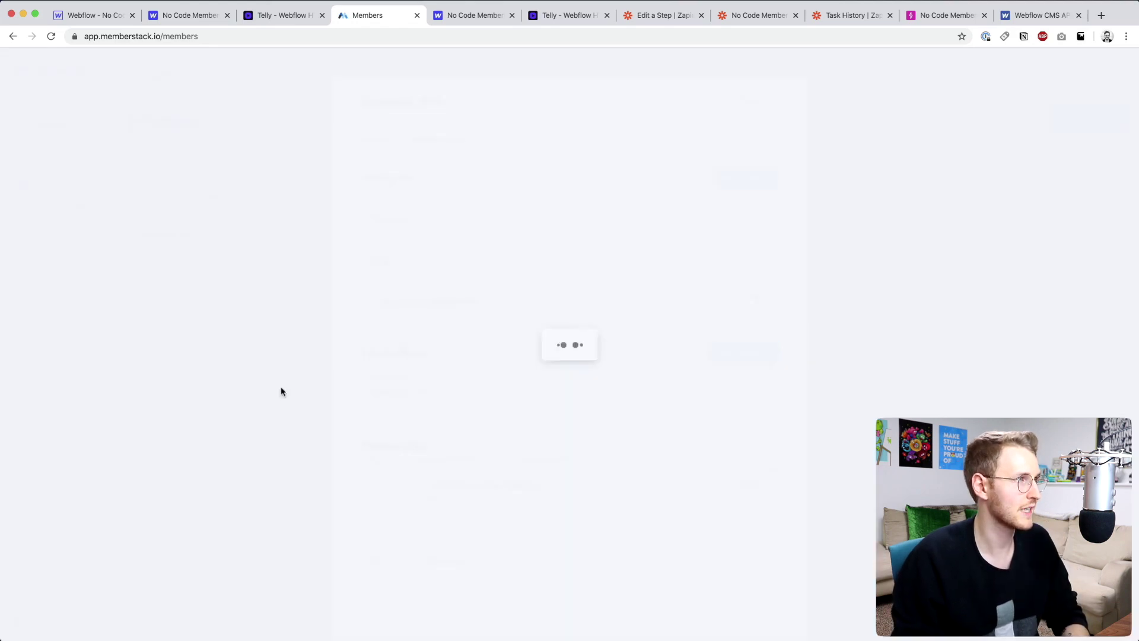
- Log out of the live Telly site and open its login page
left_click(282, 15)
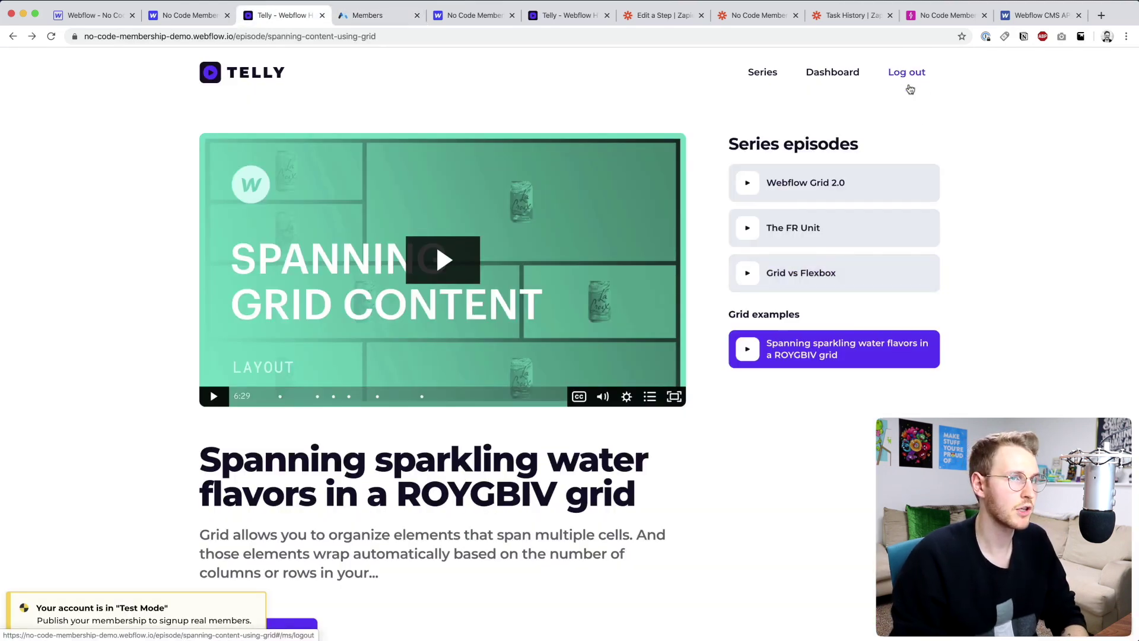
left_click(904, 75)
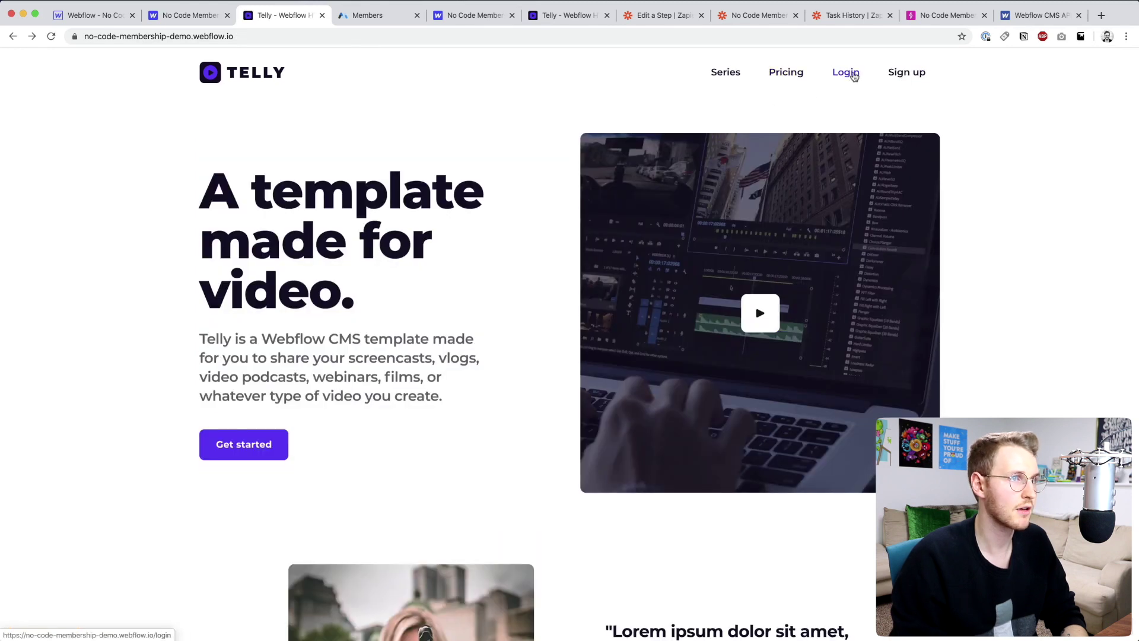
left_click(849, 73)
- Log in with the test member's email and password, then select the member page URL
left_click(497, 268)
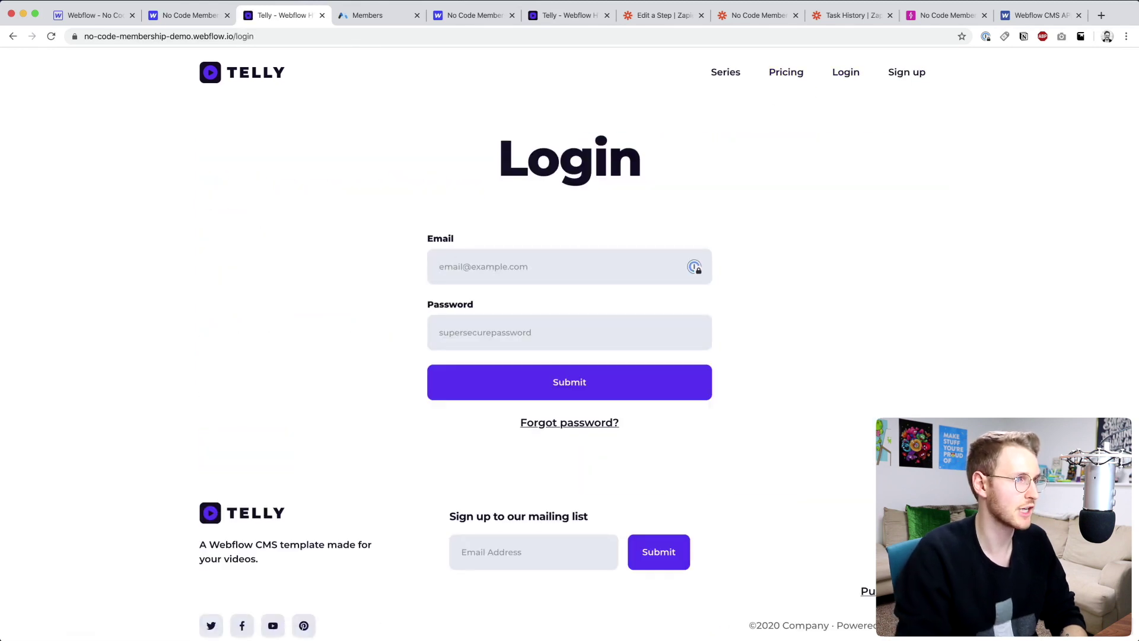
type("hey@")
key("BackSpace")
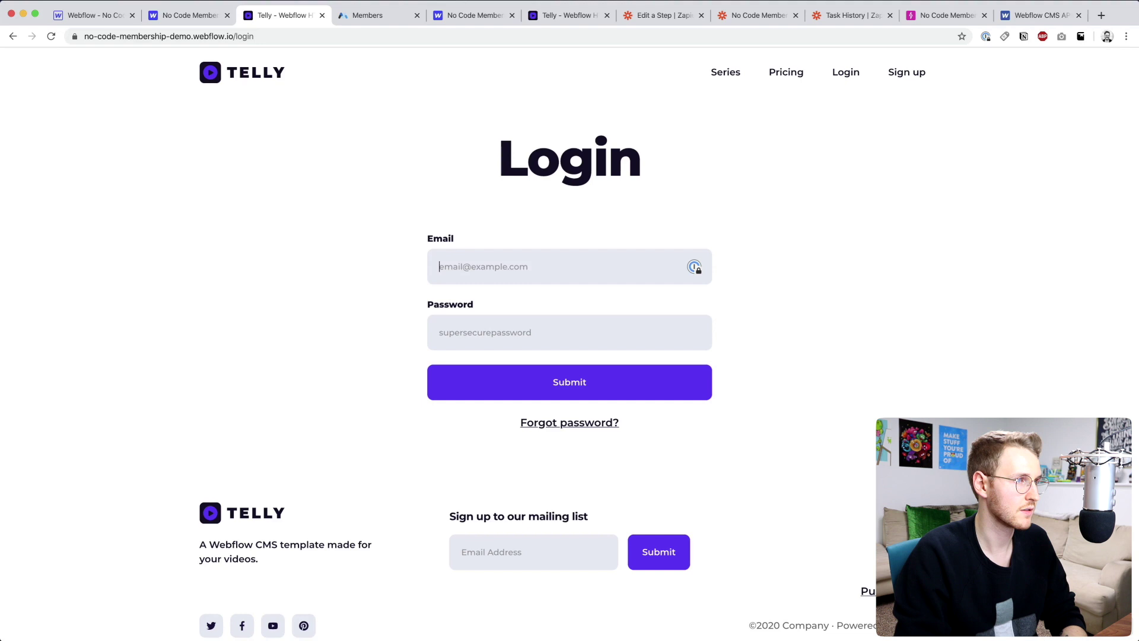
type("test@test.co")
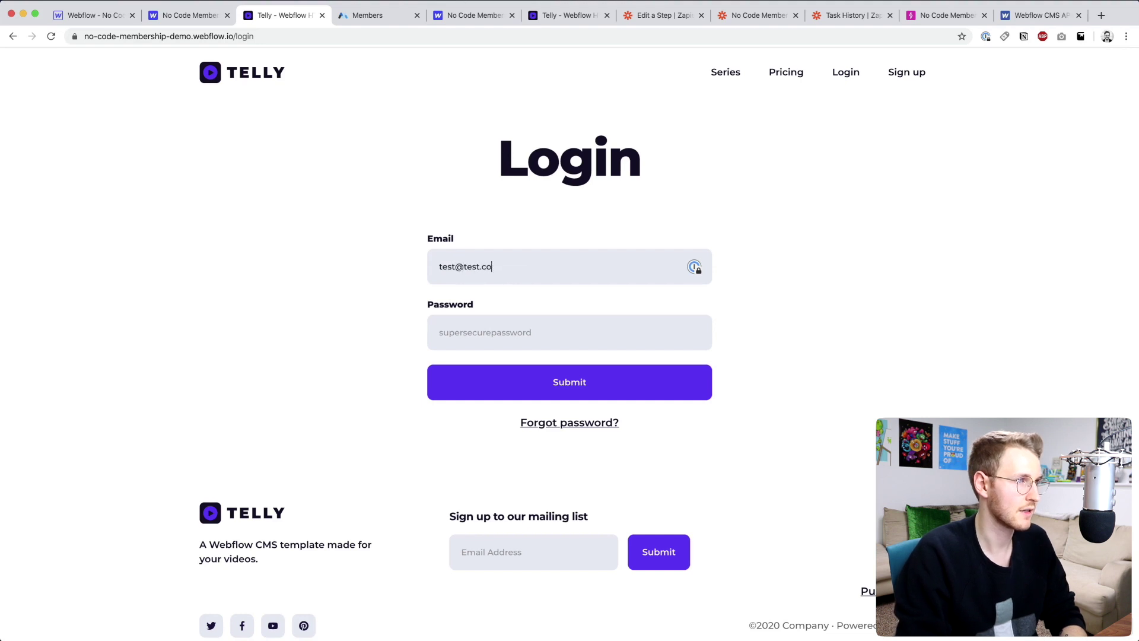
type("m")
key("Tab")
type("password")
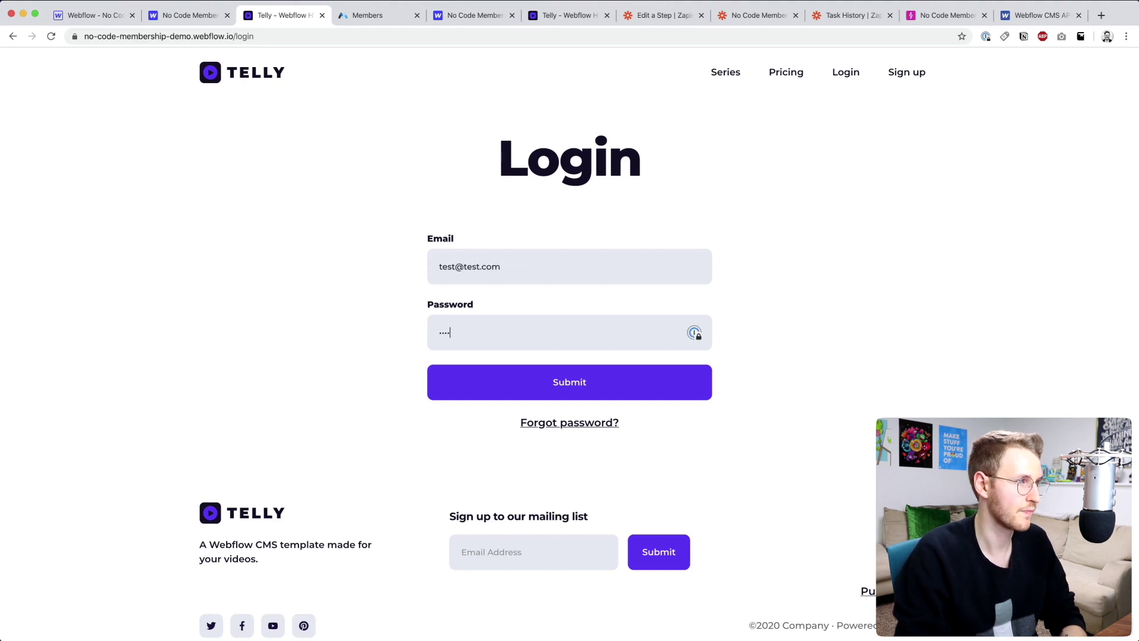
left_click(564, 384)
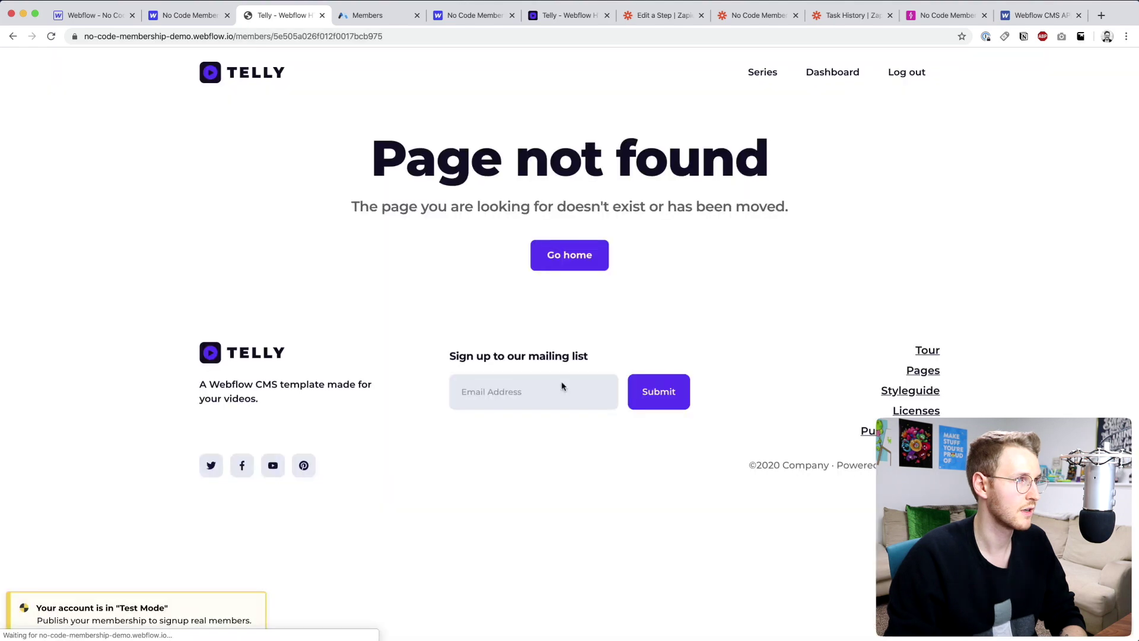
left_click_drag(208, 37, 420, 50)
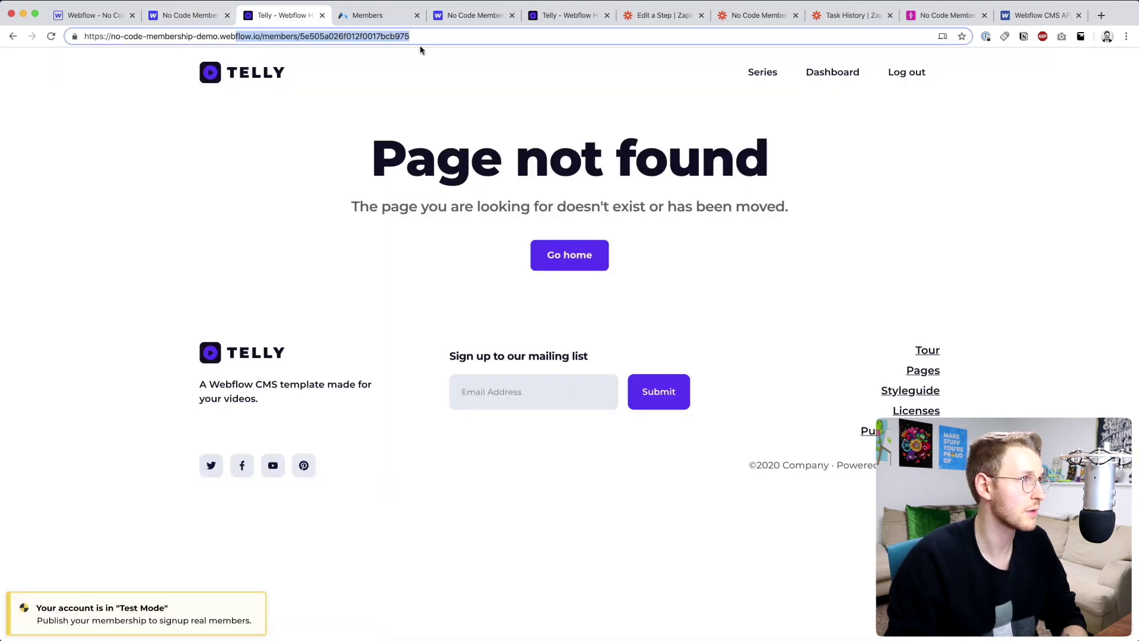
- In Webflow, open the second member's CMS item and close the collection editor
left_click(83, 16)
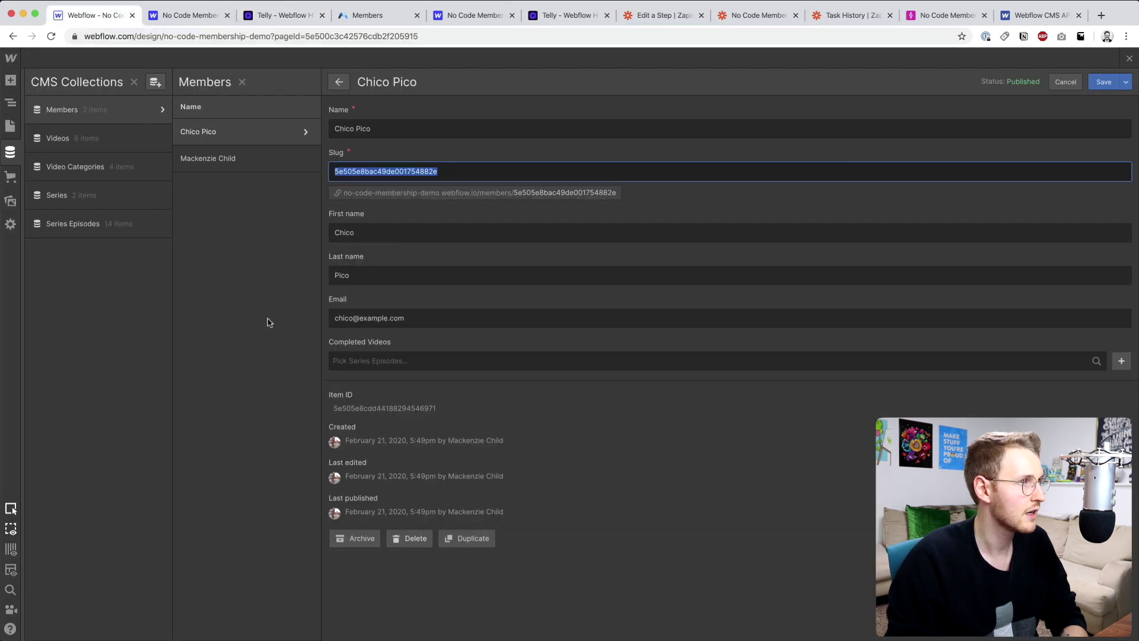
left_click(248, 156)
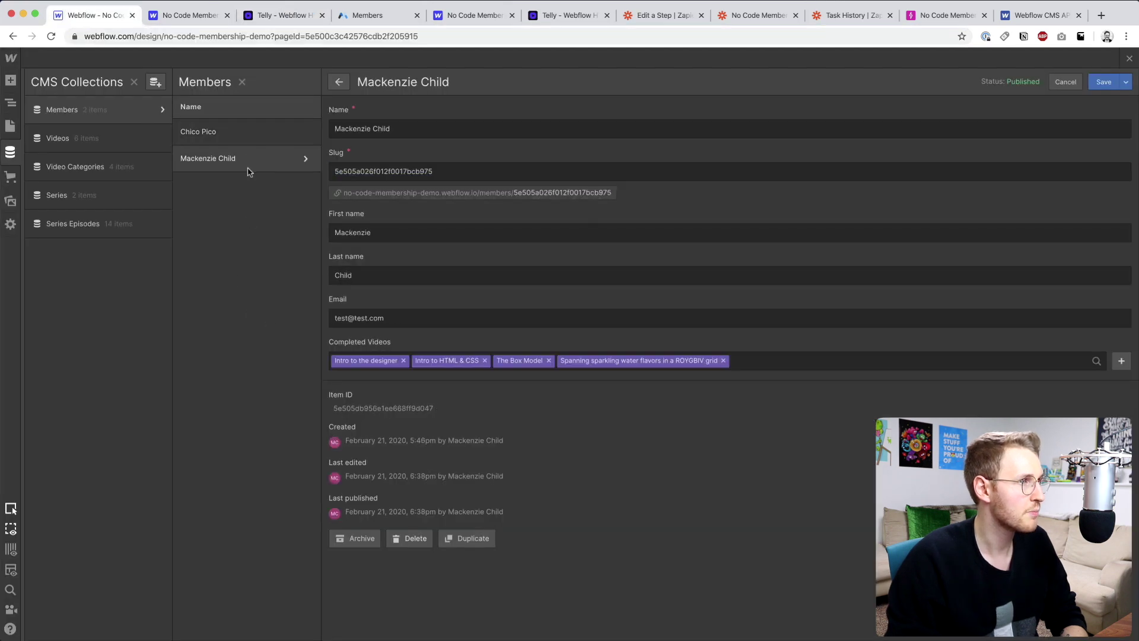
left_click(1129, 58)
scroll(676, 416, "down", 10)
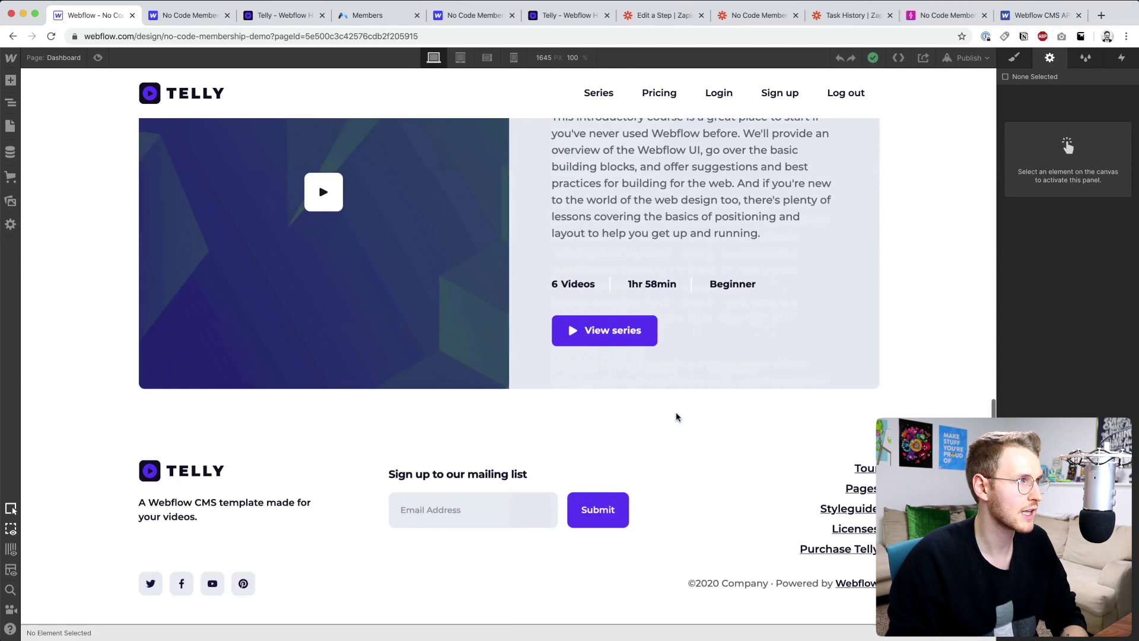
scroll(676, 417, "up", 10)
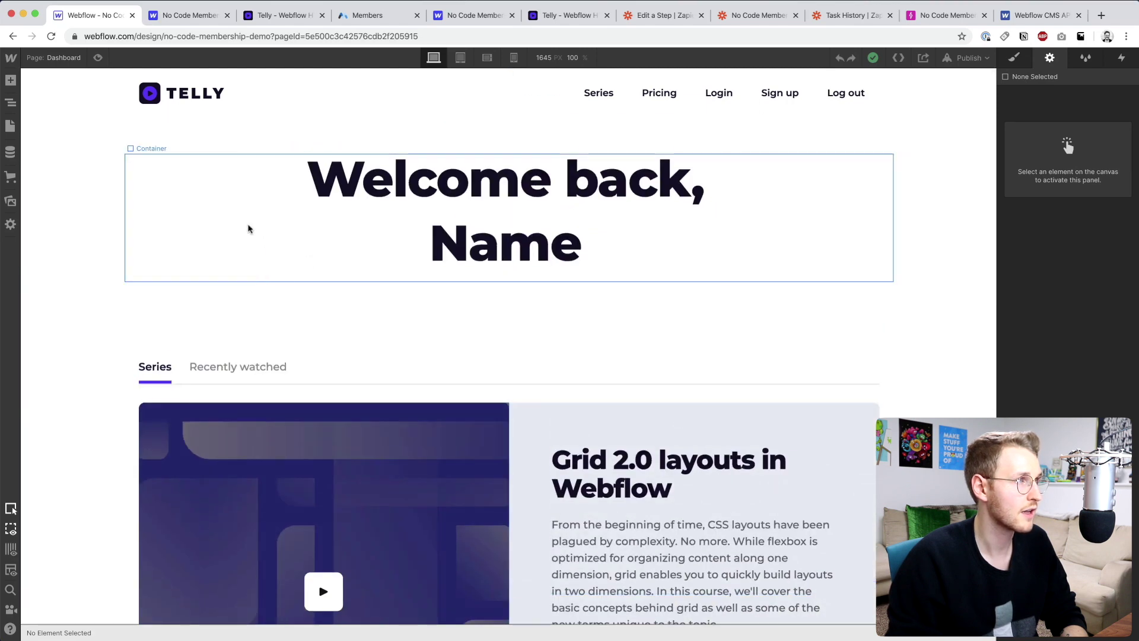
- Open the Members Template page and check its member preview list
left_click(62, 64)
scroll(98, 380, "down", 5)
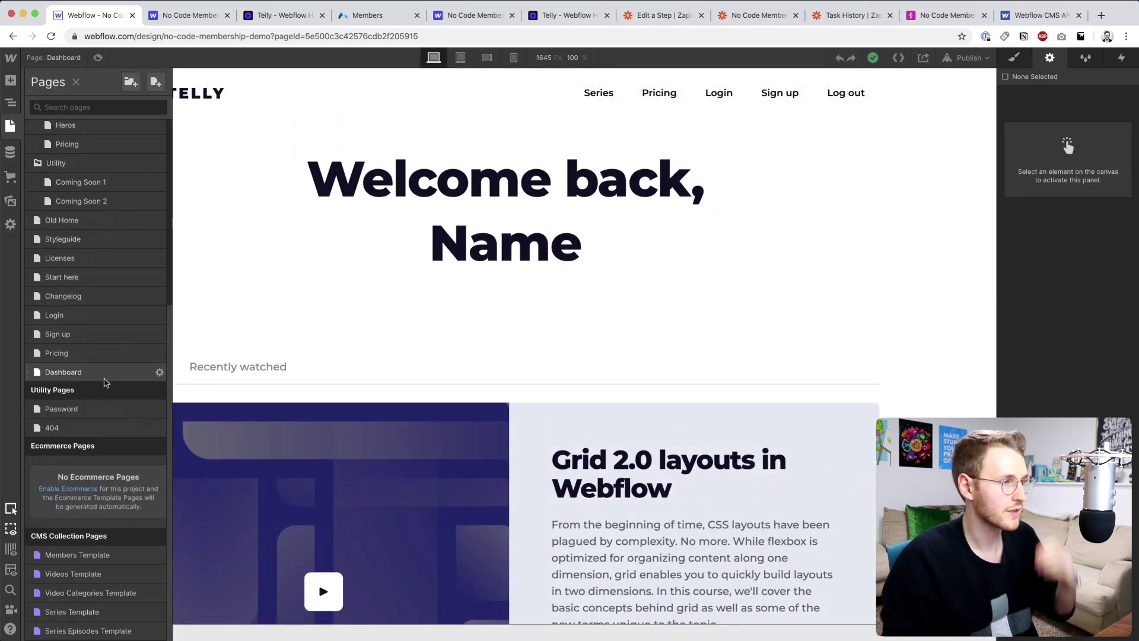
left_click(126, 553)
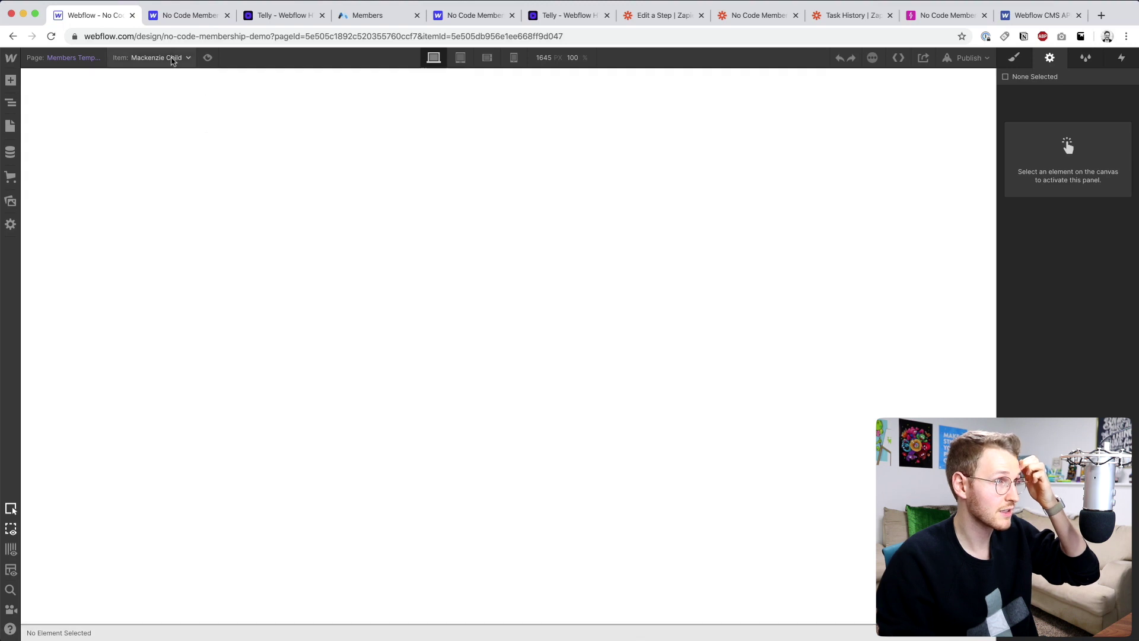
left_click(170, 58)
left_click(224, 223)
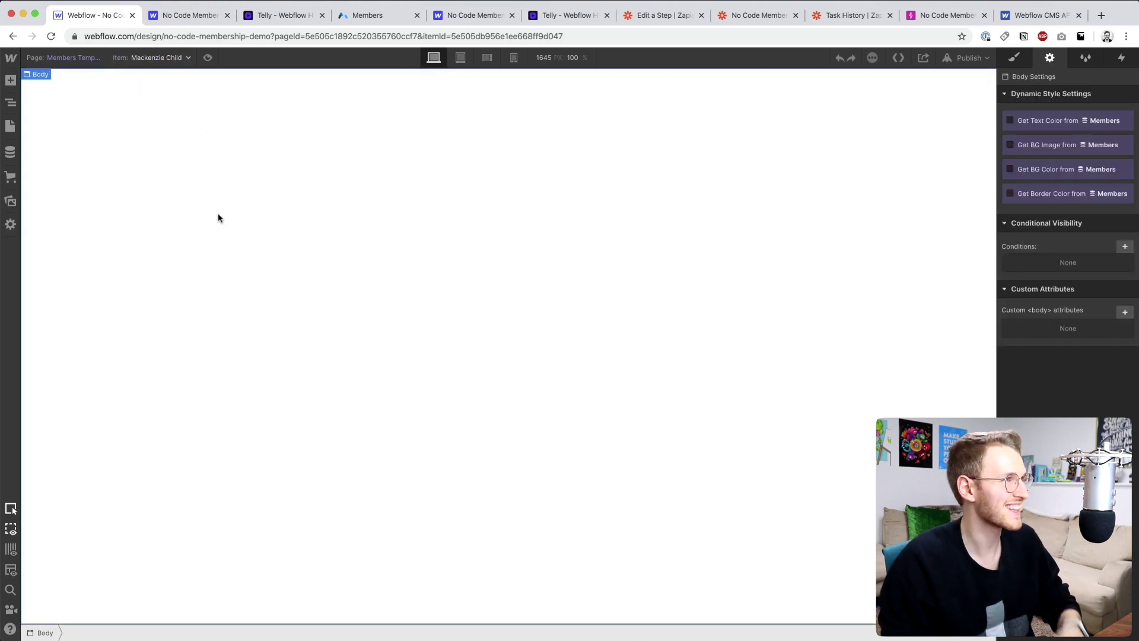
- Inspect the Dashboard page's Div Block structure in the Navigator, then return to Members Template
left_click(65, 58)
scroll(101, 372, "down", 2)
scroll(98, 385, "down", 5)
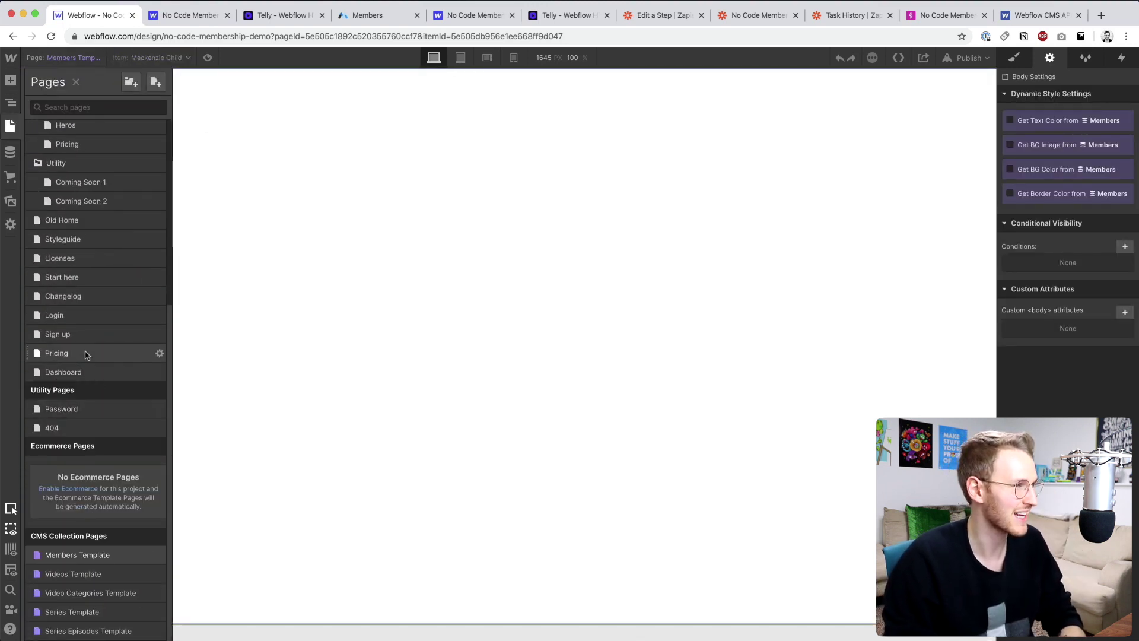
left_click(84, 372)
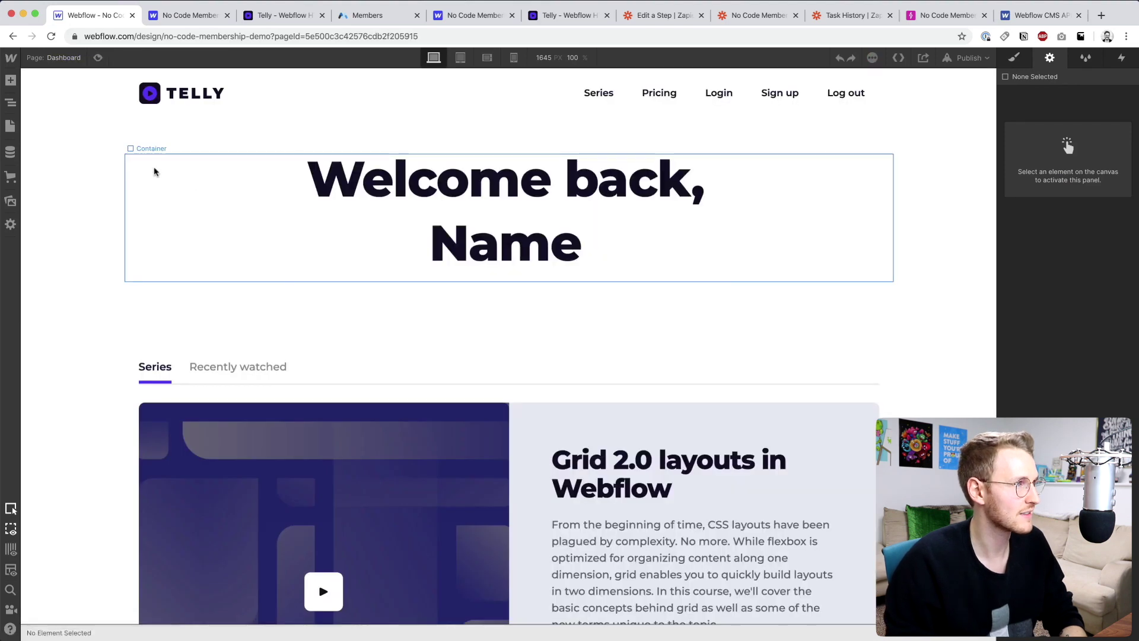
left_click(11, 102)
left_click(59, 117)
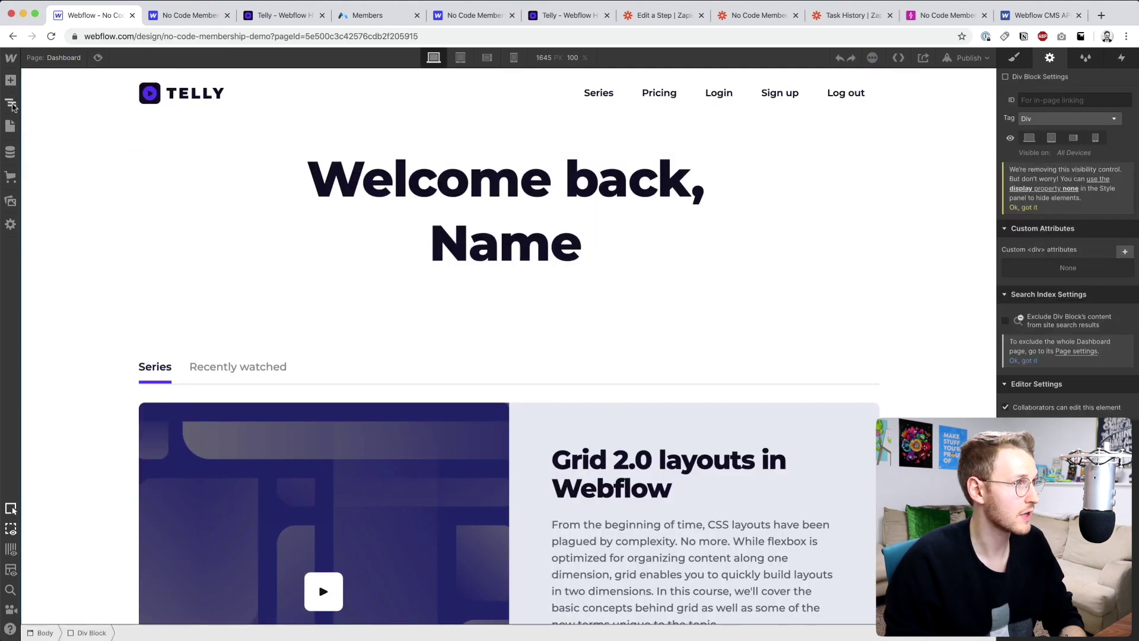
left_click(12, 105)
left_click(33, 118)
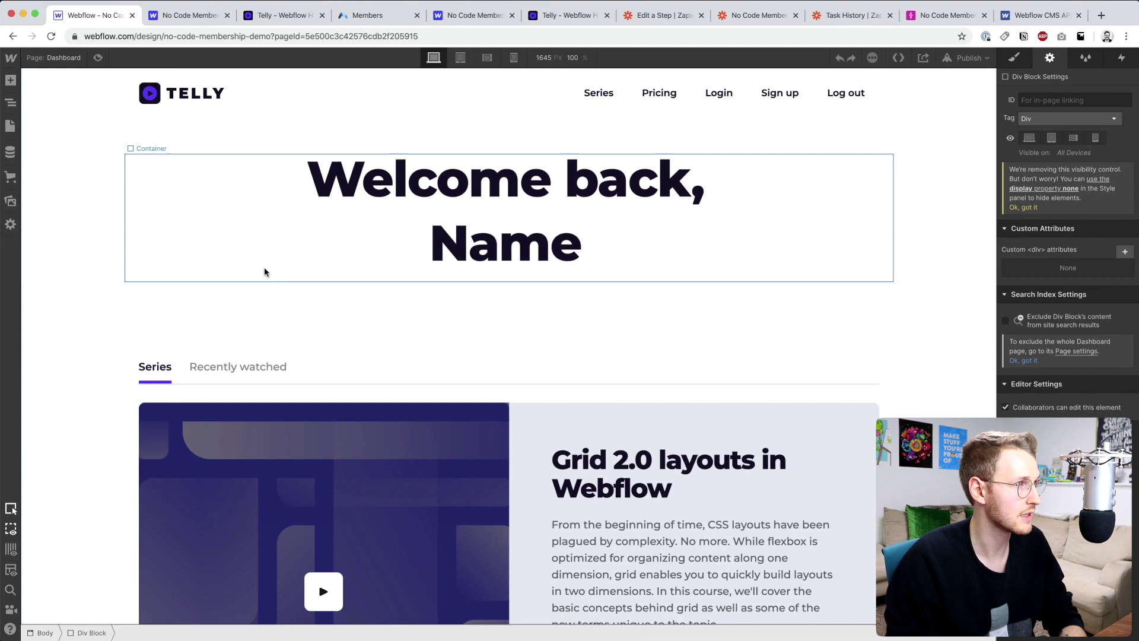
left_click(45, 59)
scroll(89, 386, "down", 5)
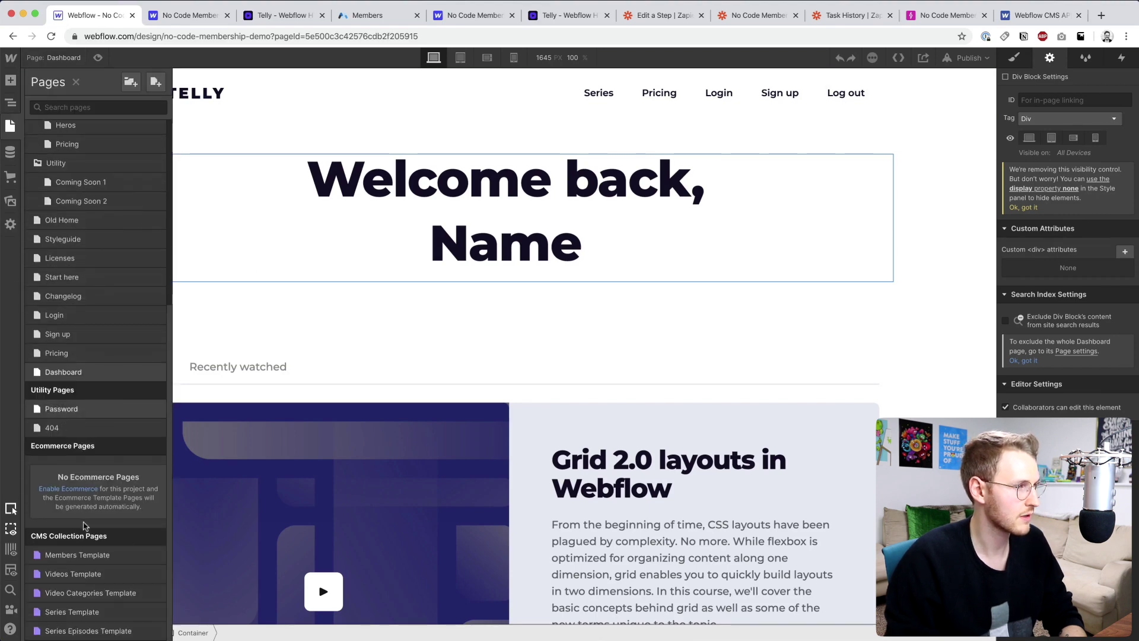
left_click(77, 573)
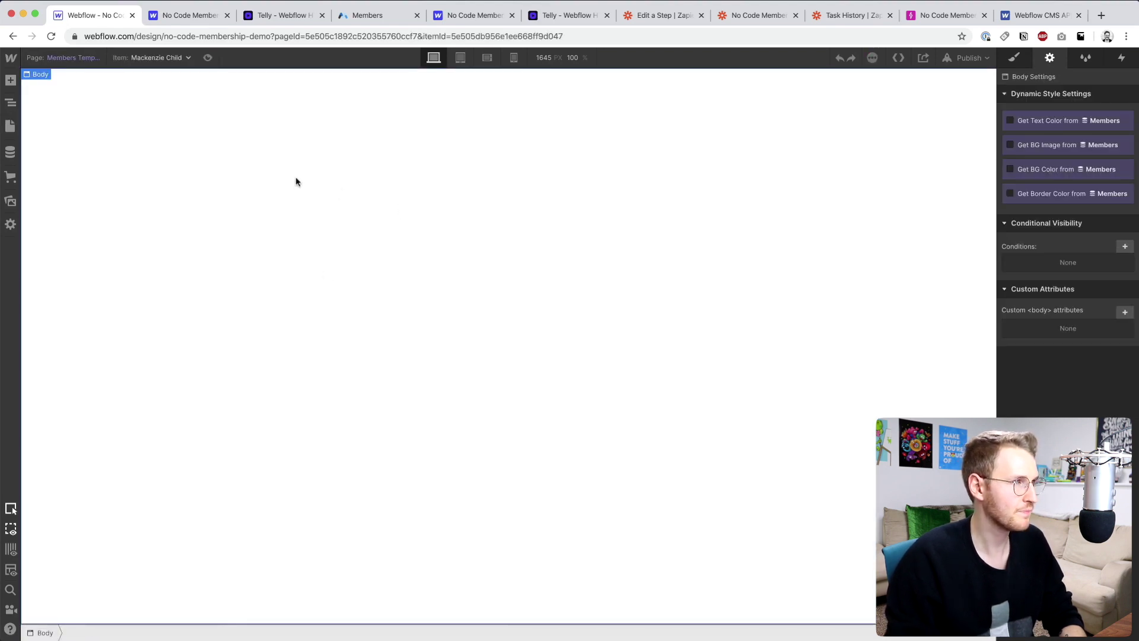
- Bind the welcome heading to the Members collection's Name field and publish the site
left_click(494, 242)
key("Return")
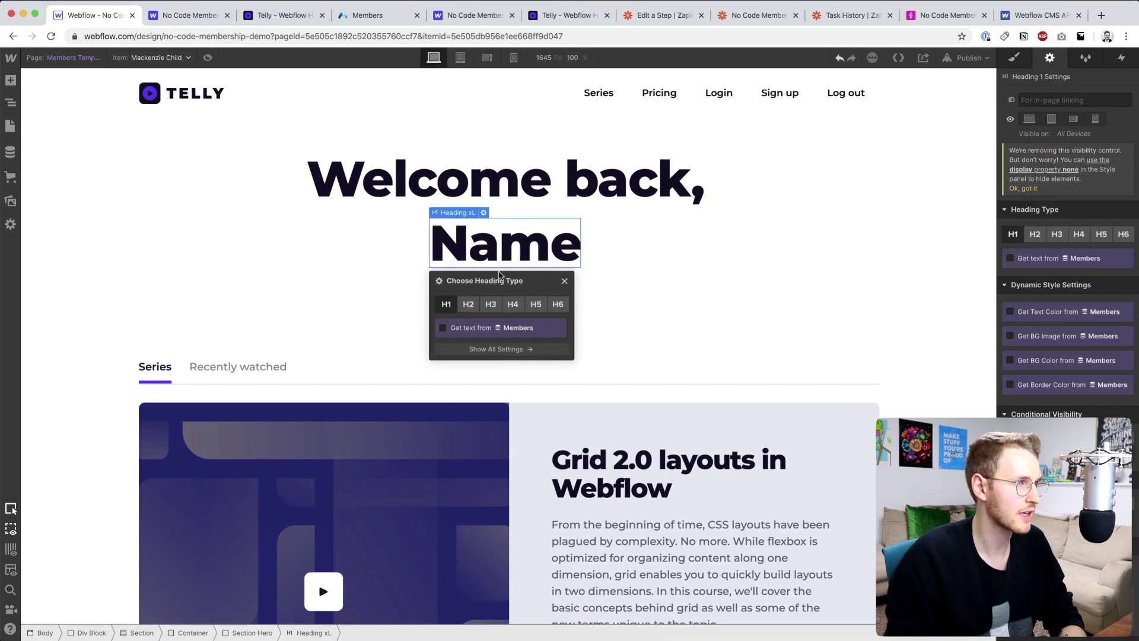
left_click(461, 328)
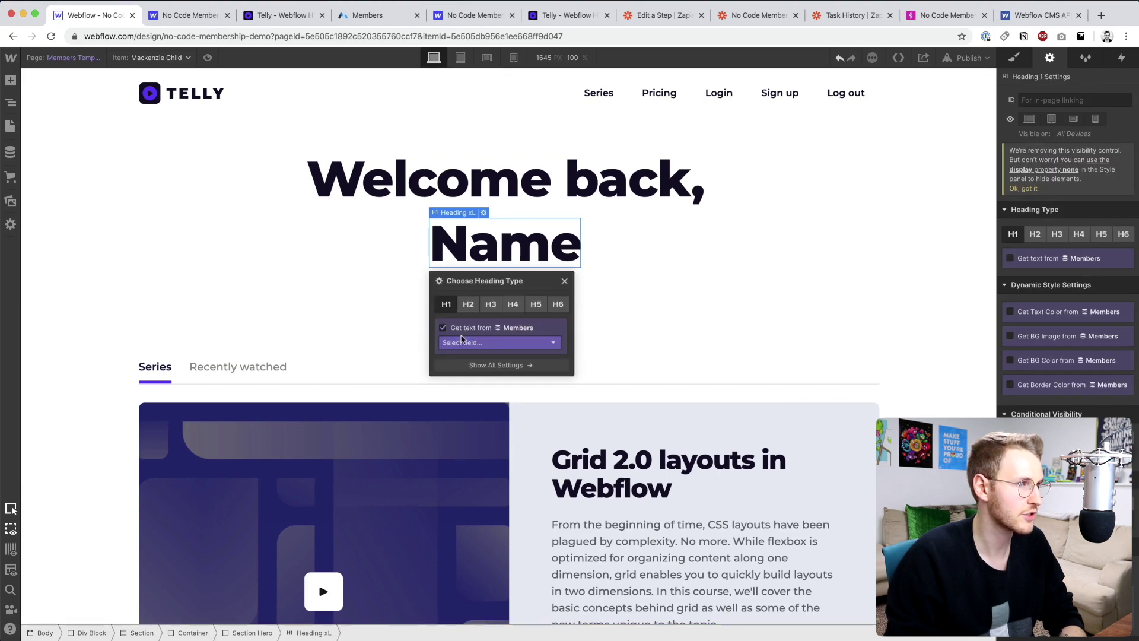
left_click(465, 343)
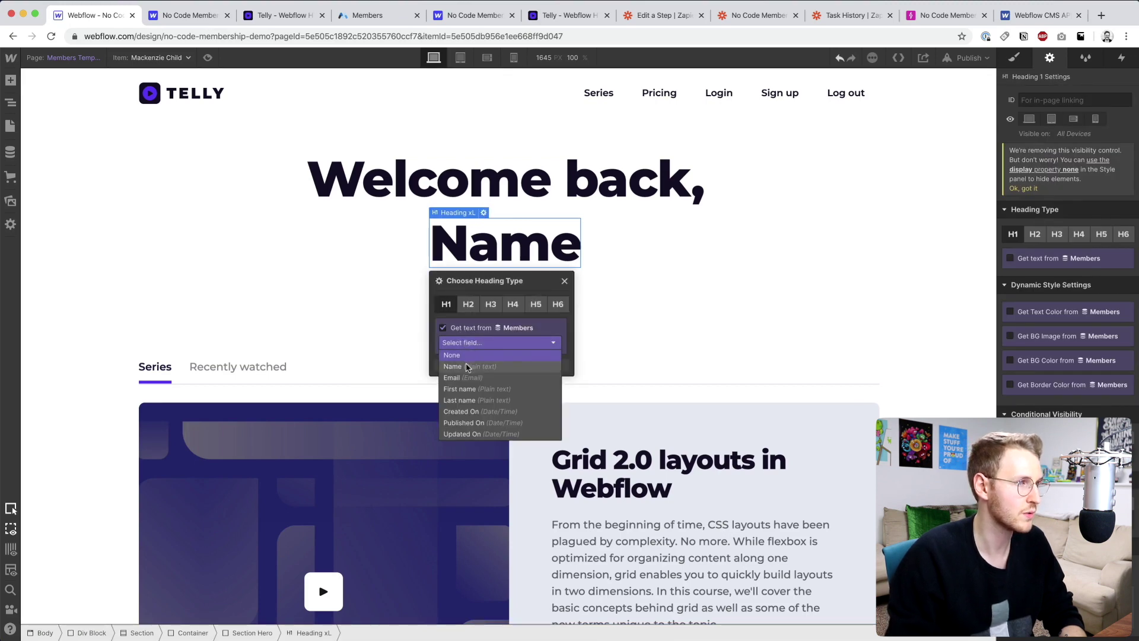
left_click(468, 366)
left_click(745, 321)
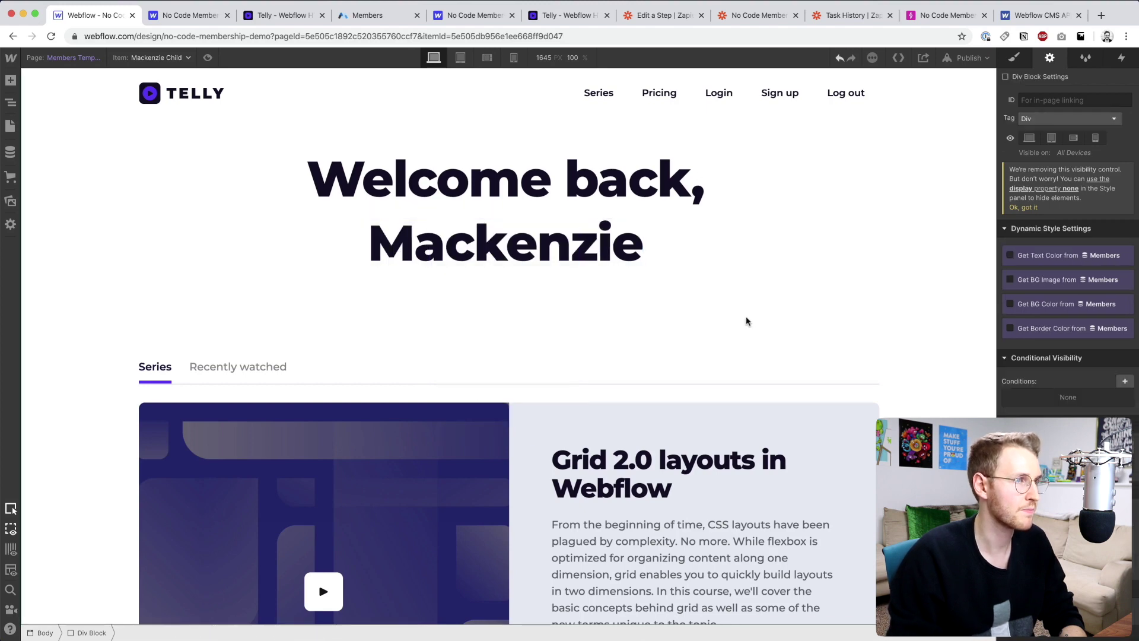
key("shift+p")
left_click(915, 201)
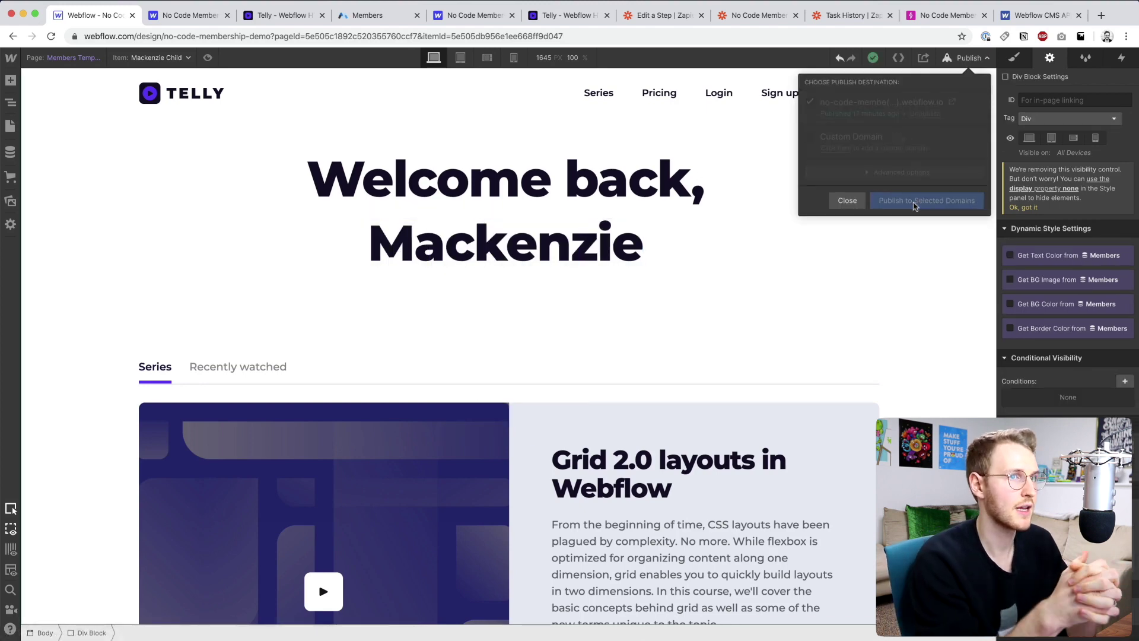
- Reload the live member page, check the 'Welcome back' name greeting, then log out
left_click(293, 17)
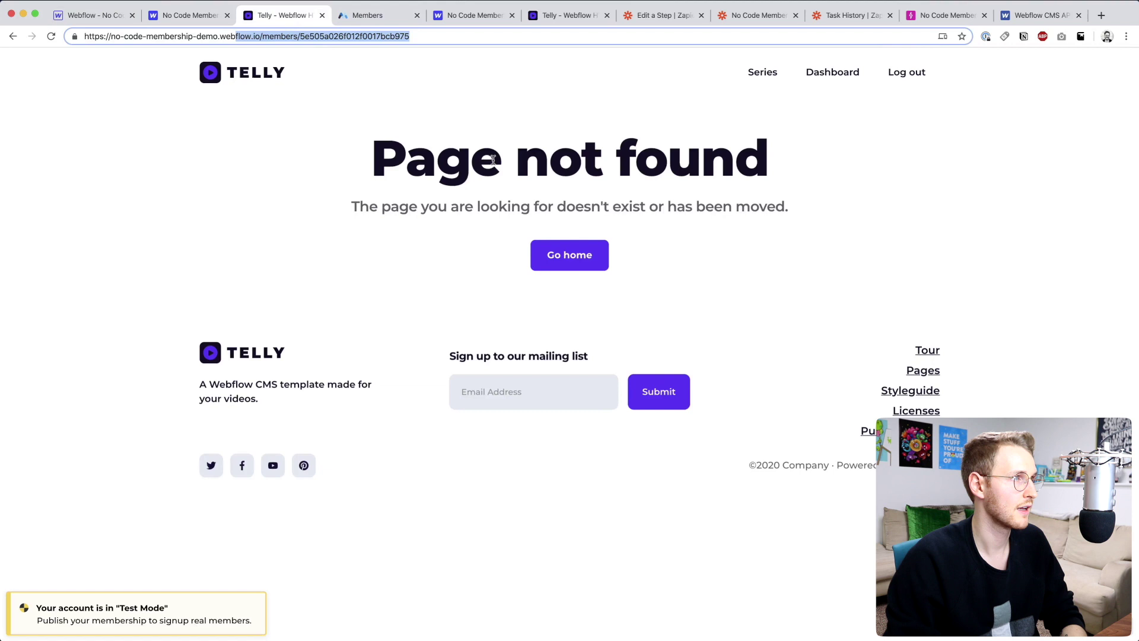
key("Return")
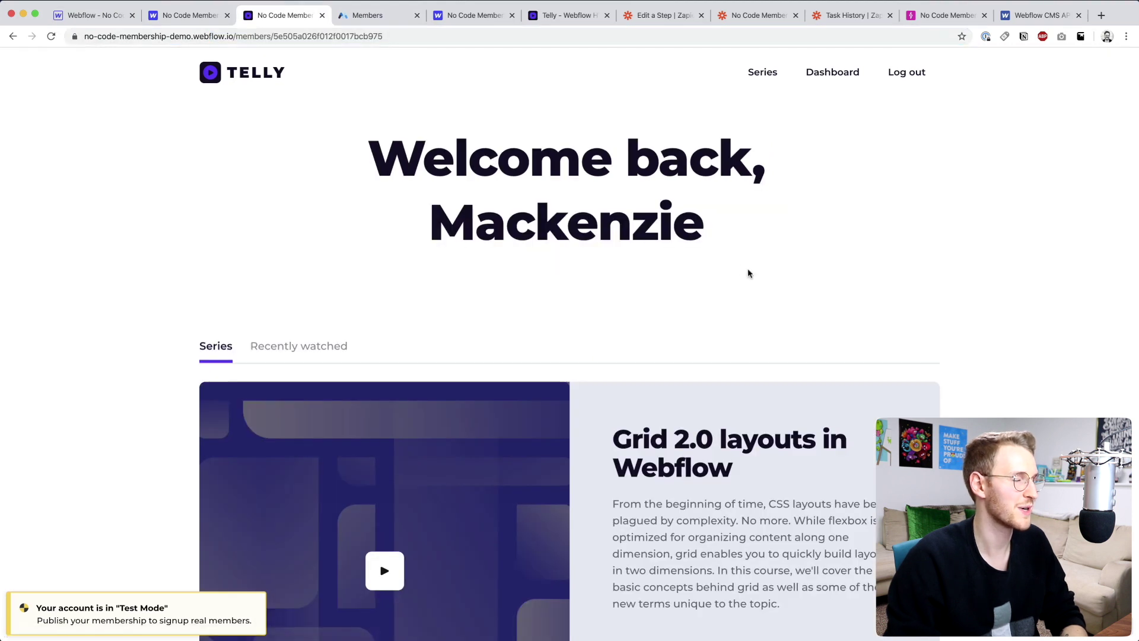
scroll(747, 273, "down", 2)
scroll(748, 271, "up", 2)
left_click_drag(371, 144, 725, 211)
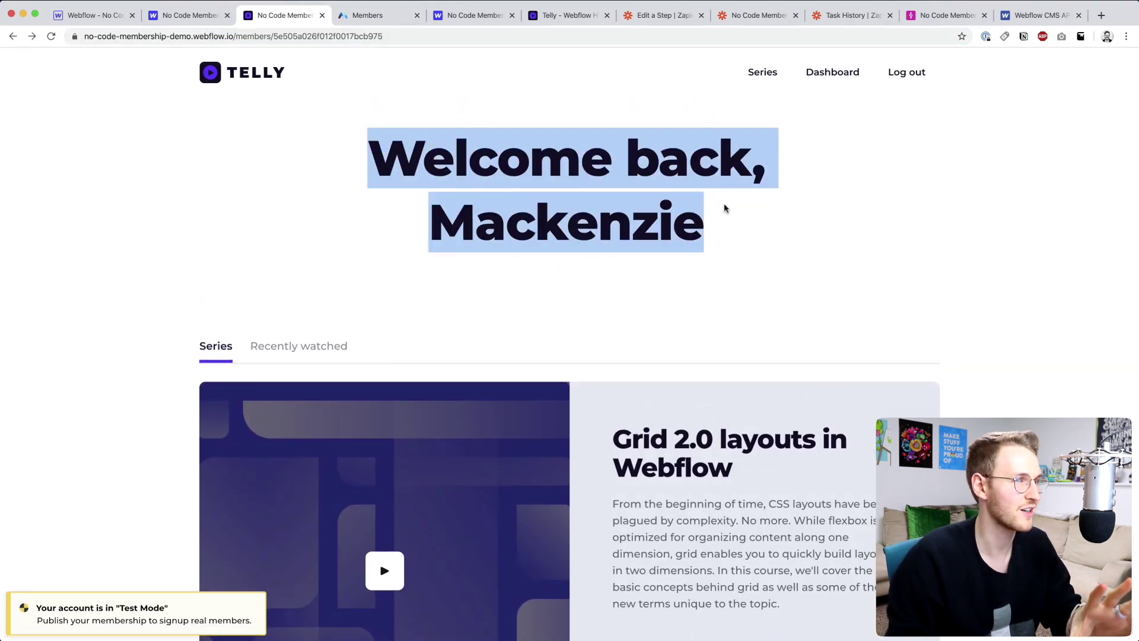
left_click(775, 259)
scroll(775, 261, "down", 1)
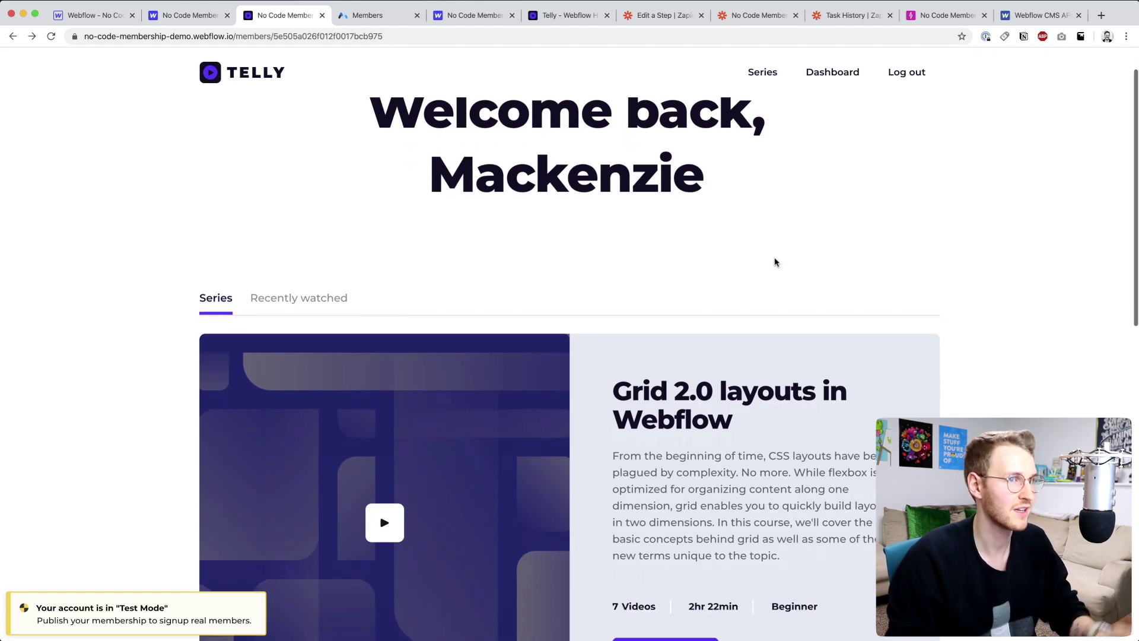
left_click(892, 72)
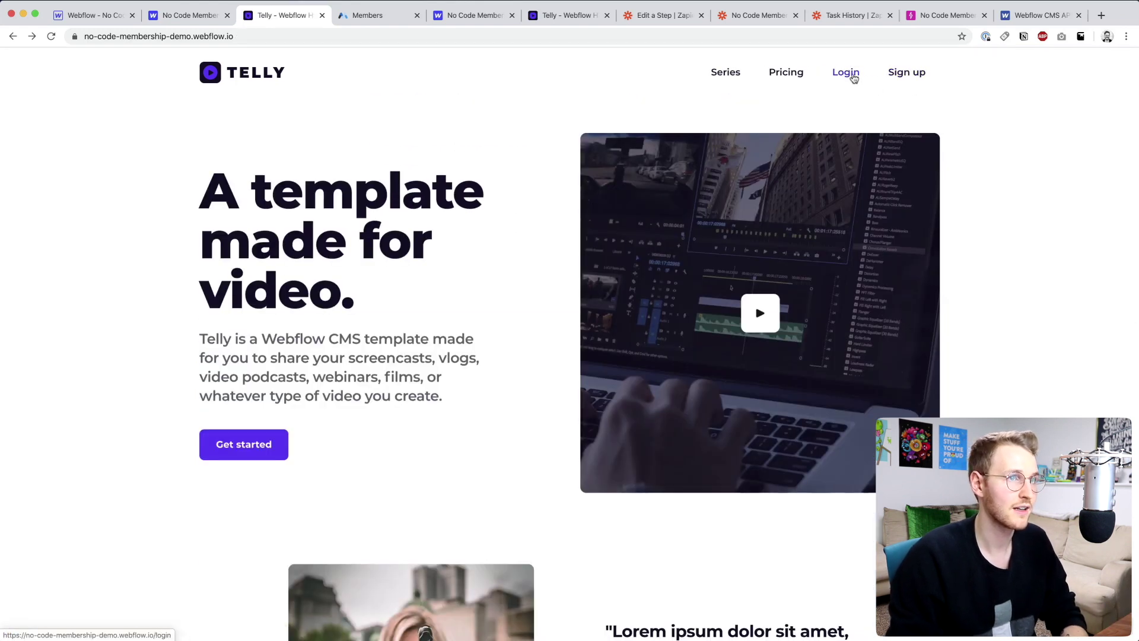
- Log in to the Telly site with the test member's email and password
left_click(853, 77)
left_click(514, 266)
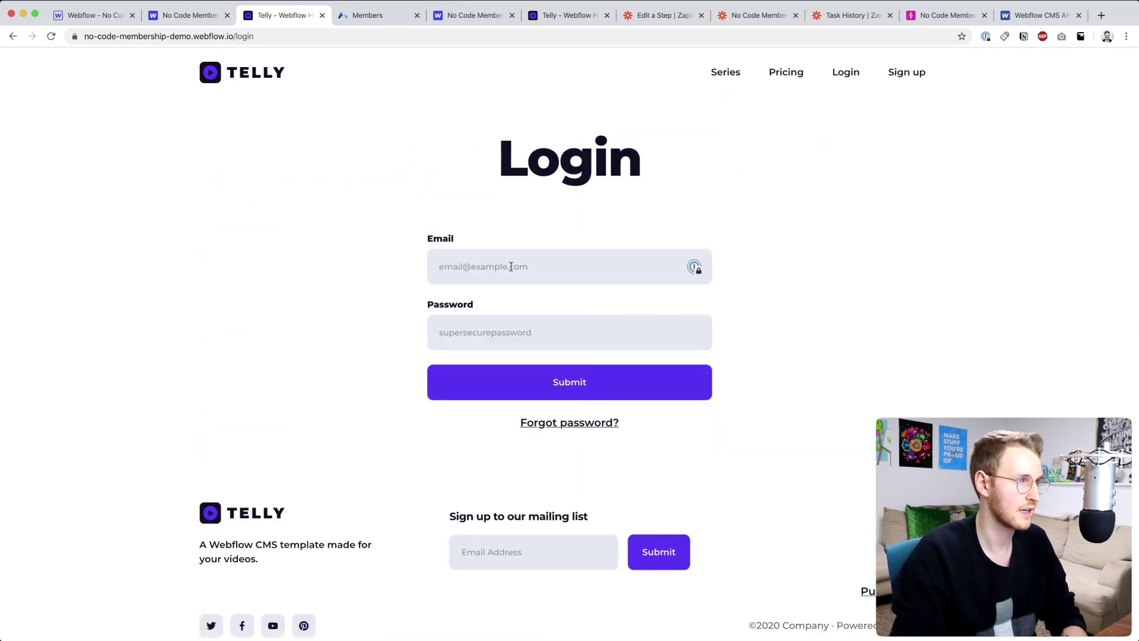
type("test@test.com")
key("Tab")
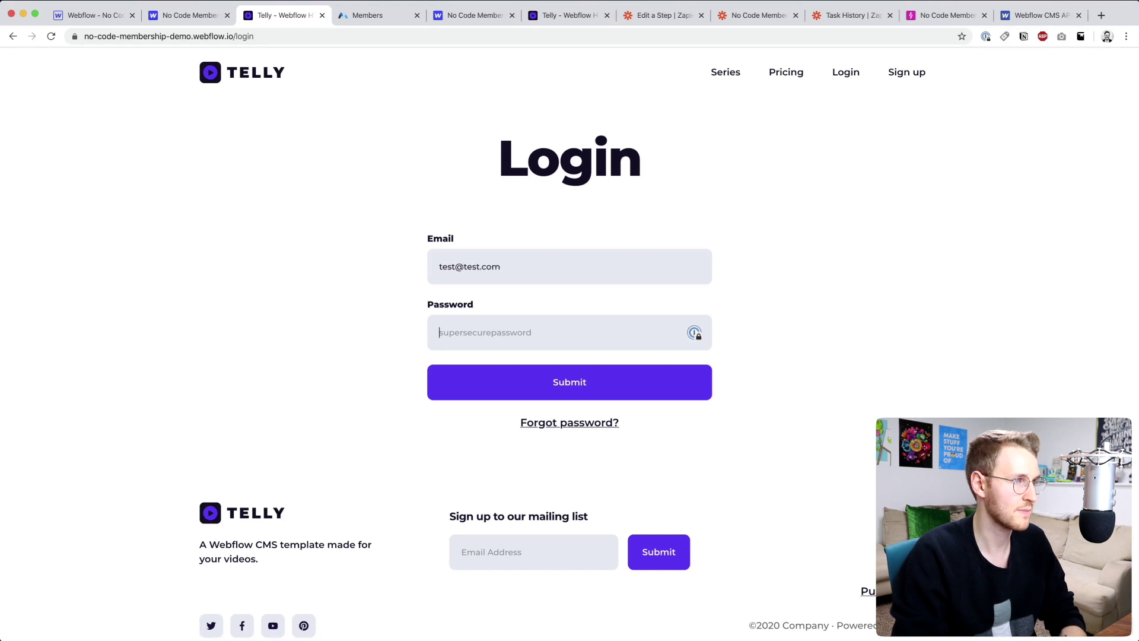
type("stest")
key("Return")
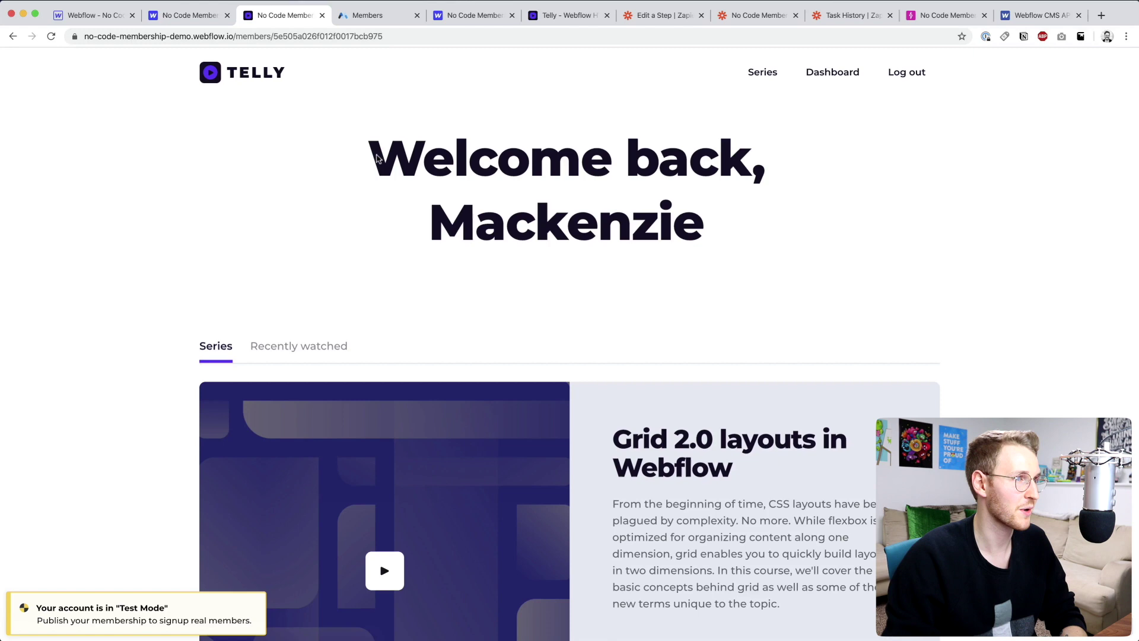
- Show the Recently watched videos on the member's welcome page
left_click_drag(376, 157, 706, 209)
scroll(407, 193, "down", 2)
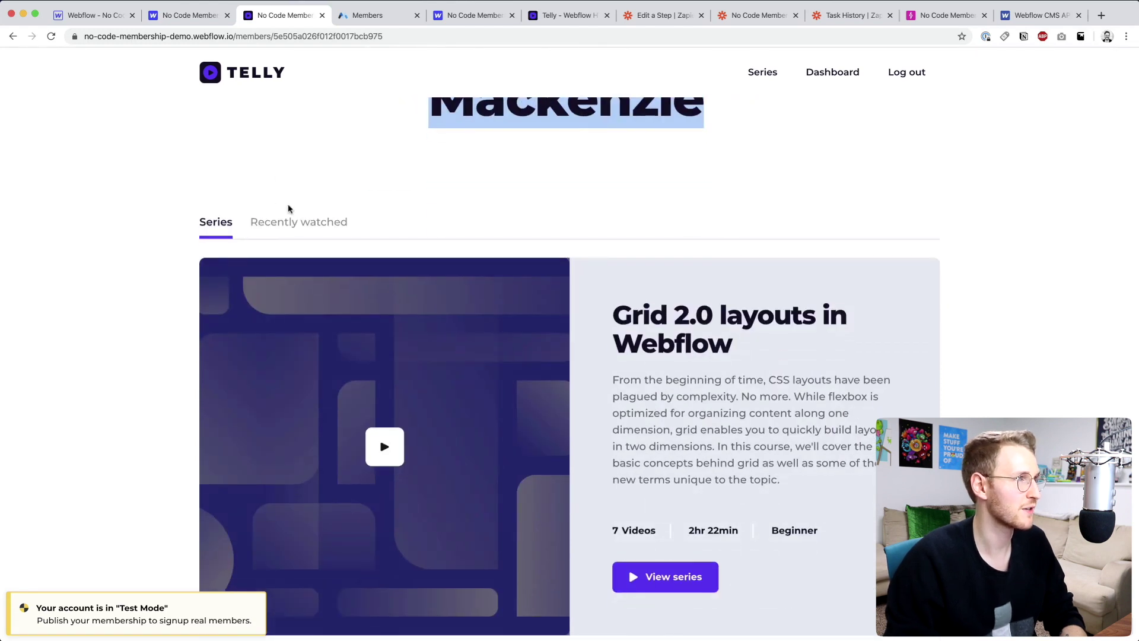
left_click(296, 222)
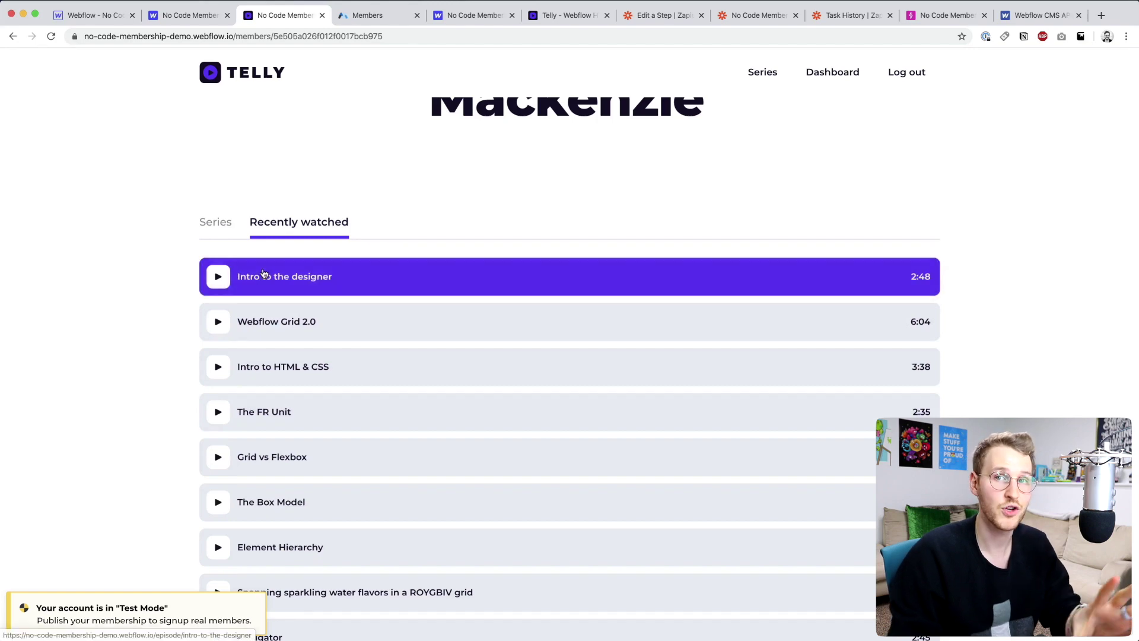
- In the Webflow Designer, select the Recently watched Tab 2 pane
left_click(89, 15)
left_click(256, 244)
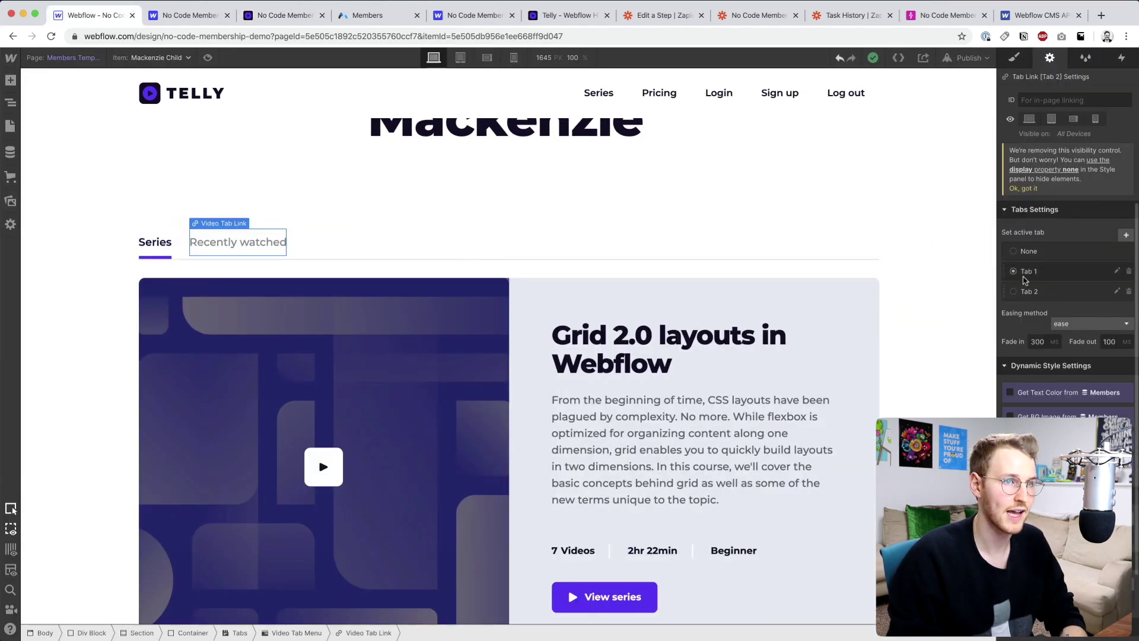
scroll(639, 360, "down", 5)
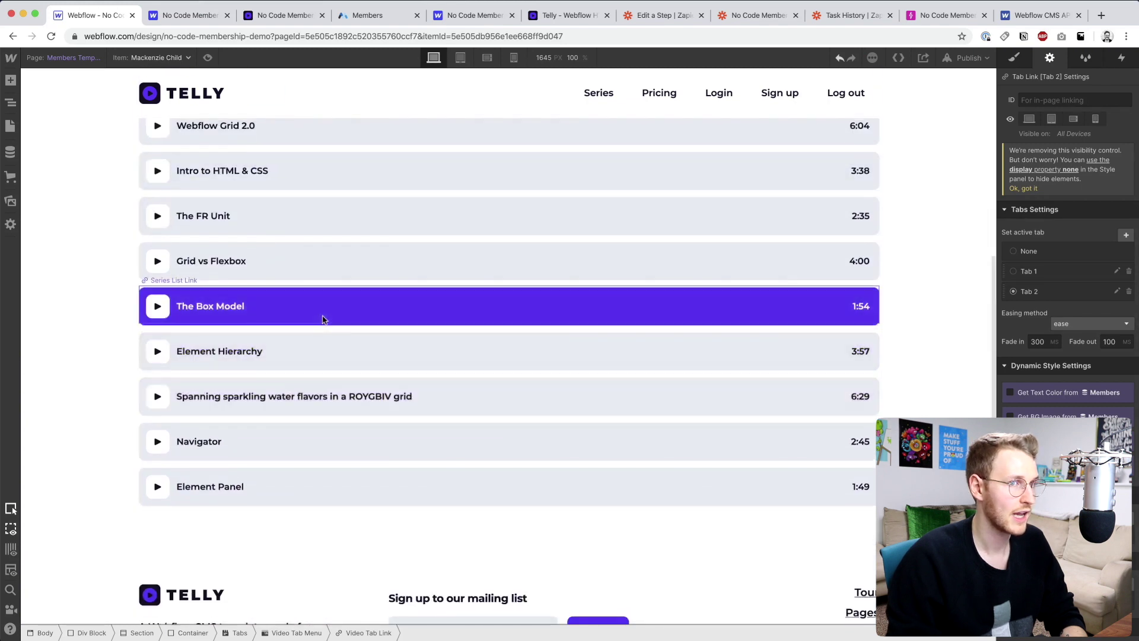
scroll(323, 320, "up", 3)
left_click(261, 189)
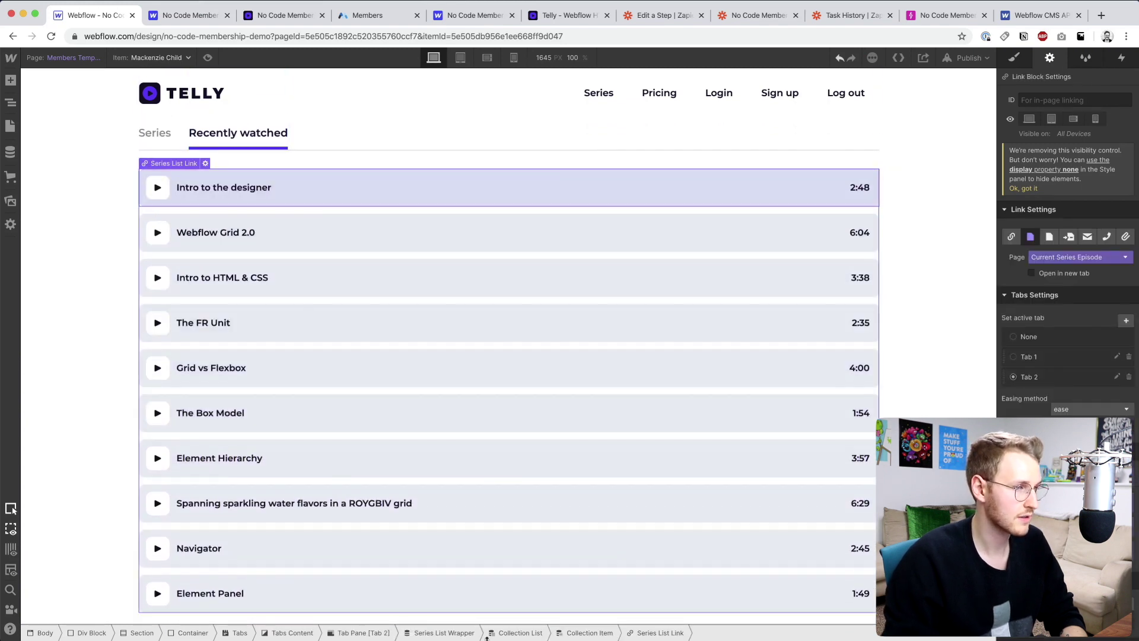
left_click(364, 632)
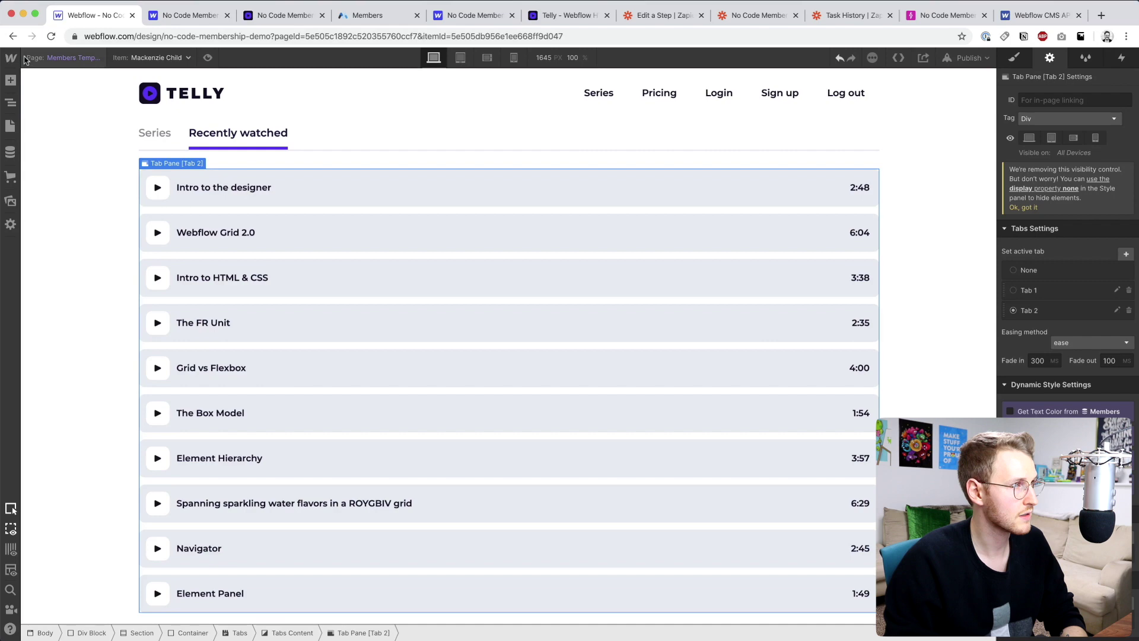
- Add a Collection List to the pane with the member's Completed Videos as its source
left_click(11, 80)
scroll(55, 478, "down", 3)
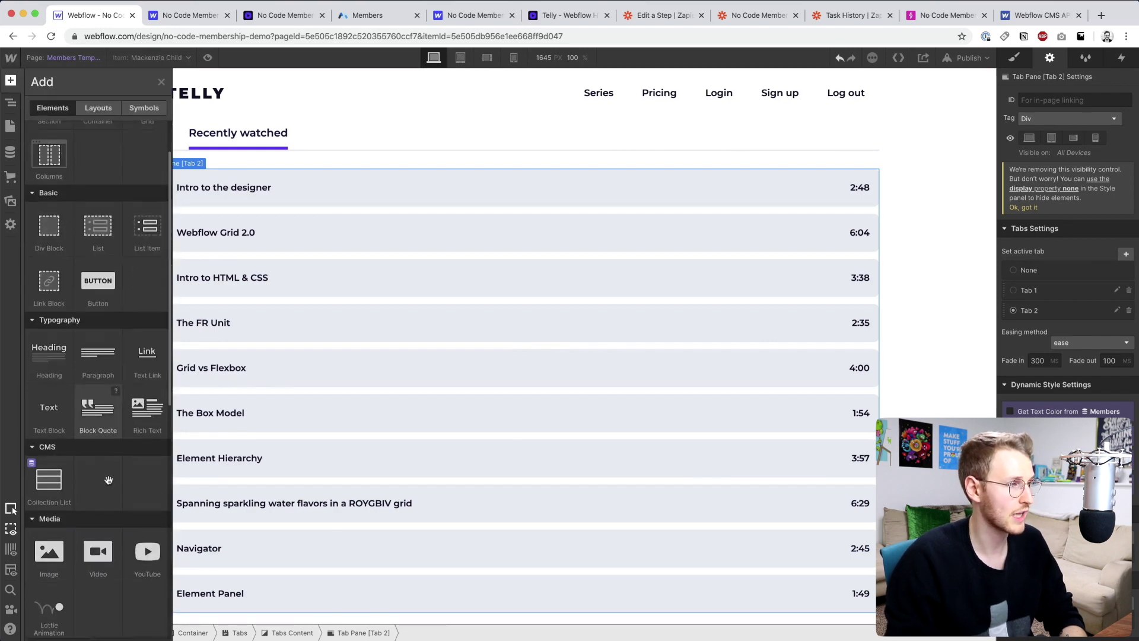
left_click_drag(56, 478, 262, 377)
scroll(261, 376, "down", 4)
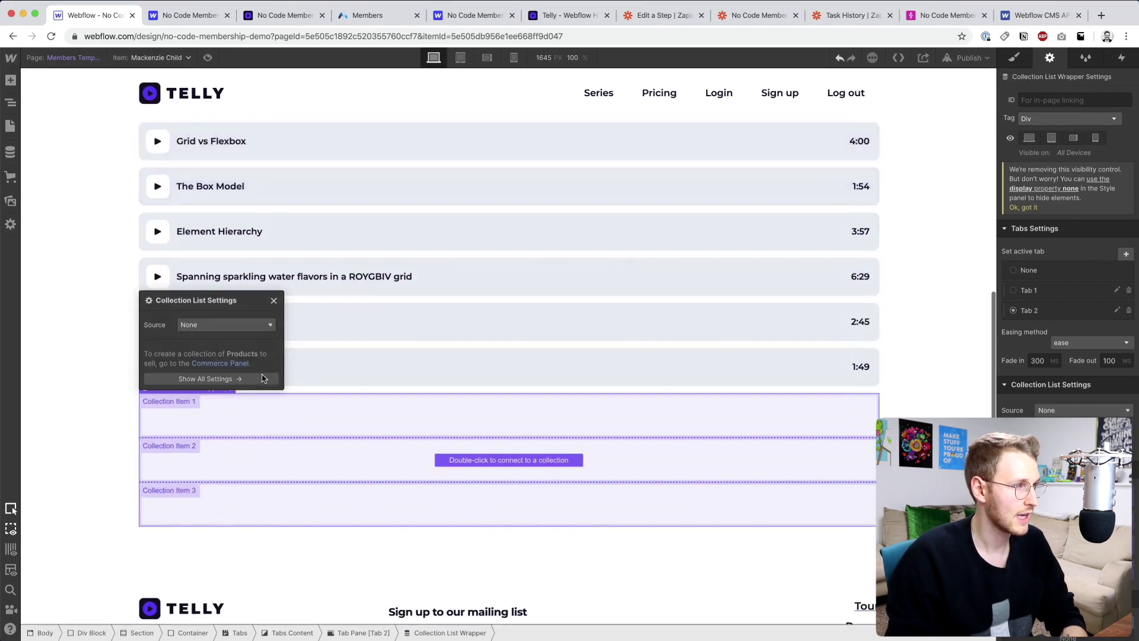
left_click(233, 325)
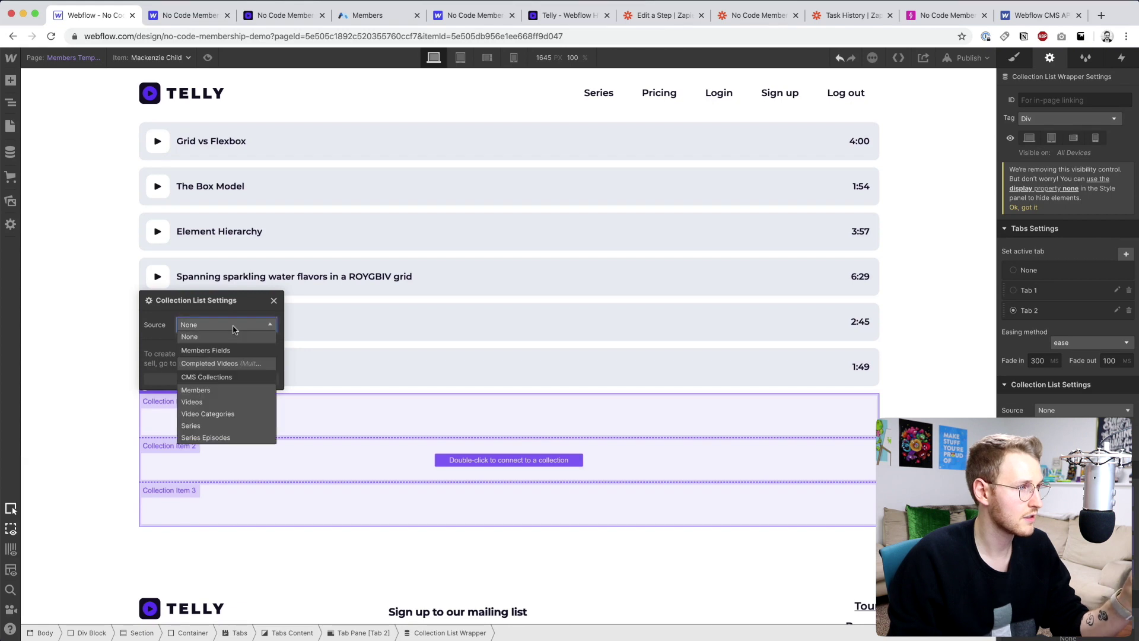
left_click(230, 364)
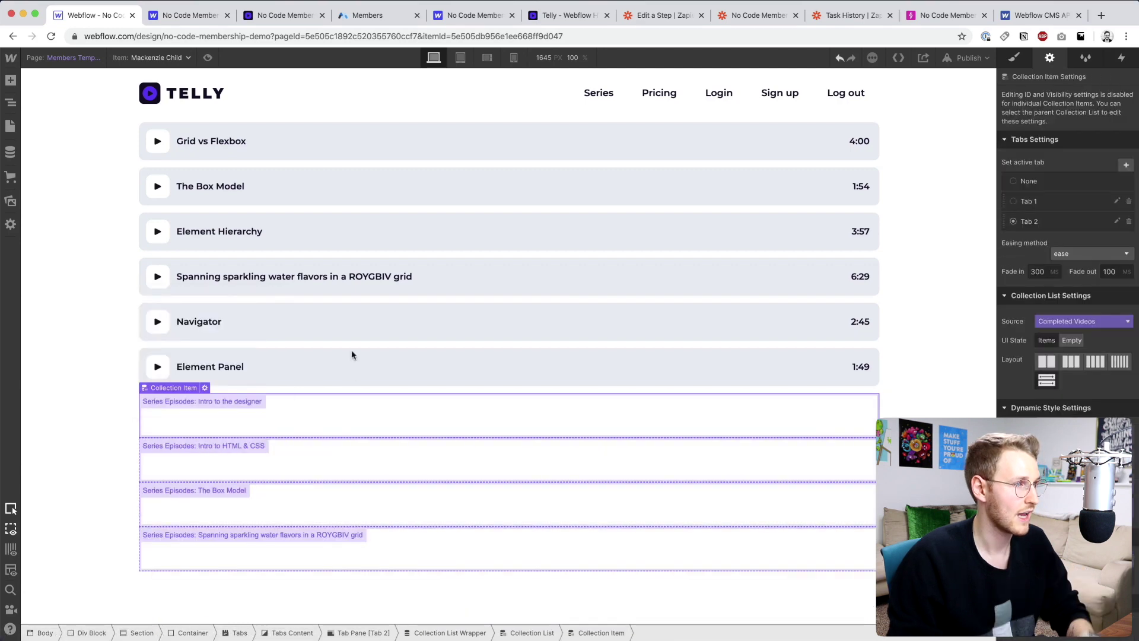
- Delete the old static list of all videos
left_click(321, 363)
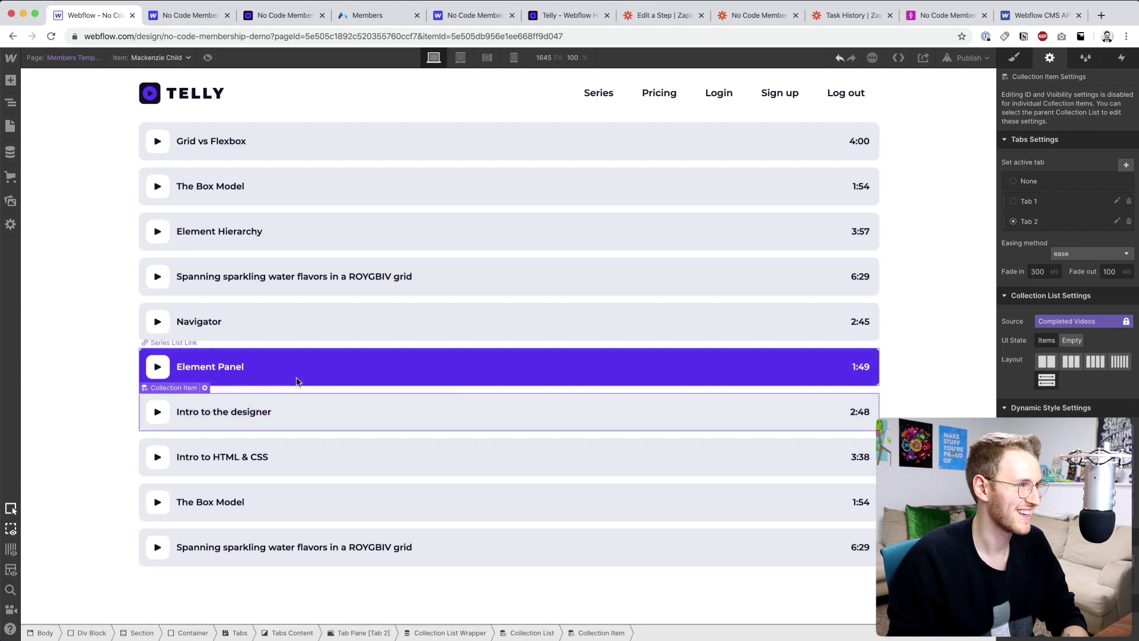
left_click(296, 380)
key("Up")
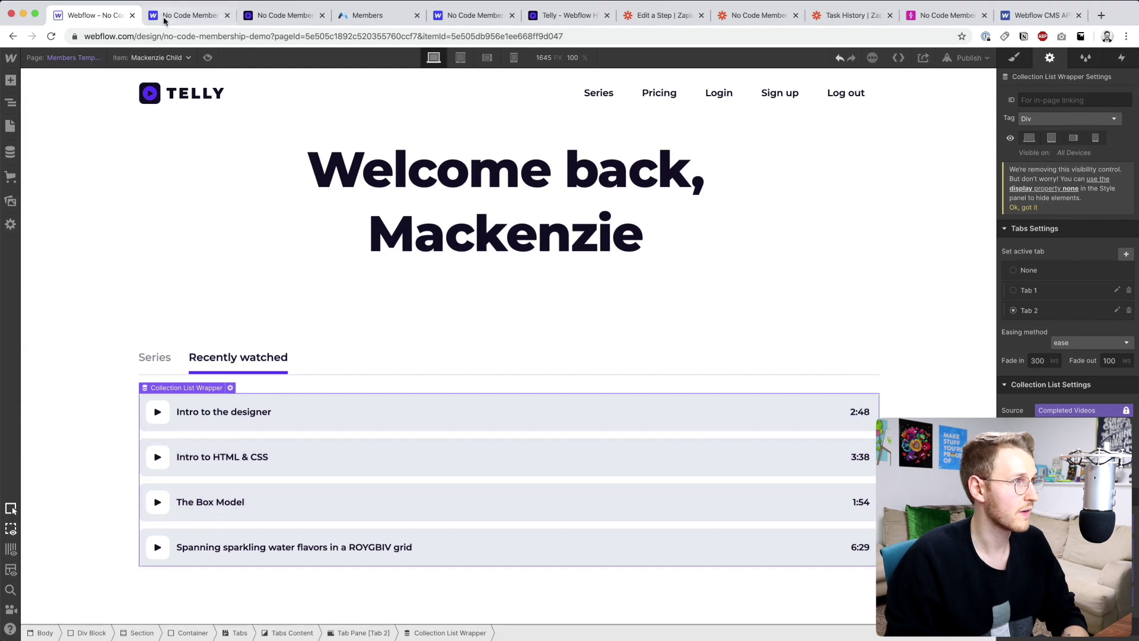
- Preview the Members Template as the other member, then switch back to the first member
left_click(170, 58)
left_click(148, 77)
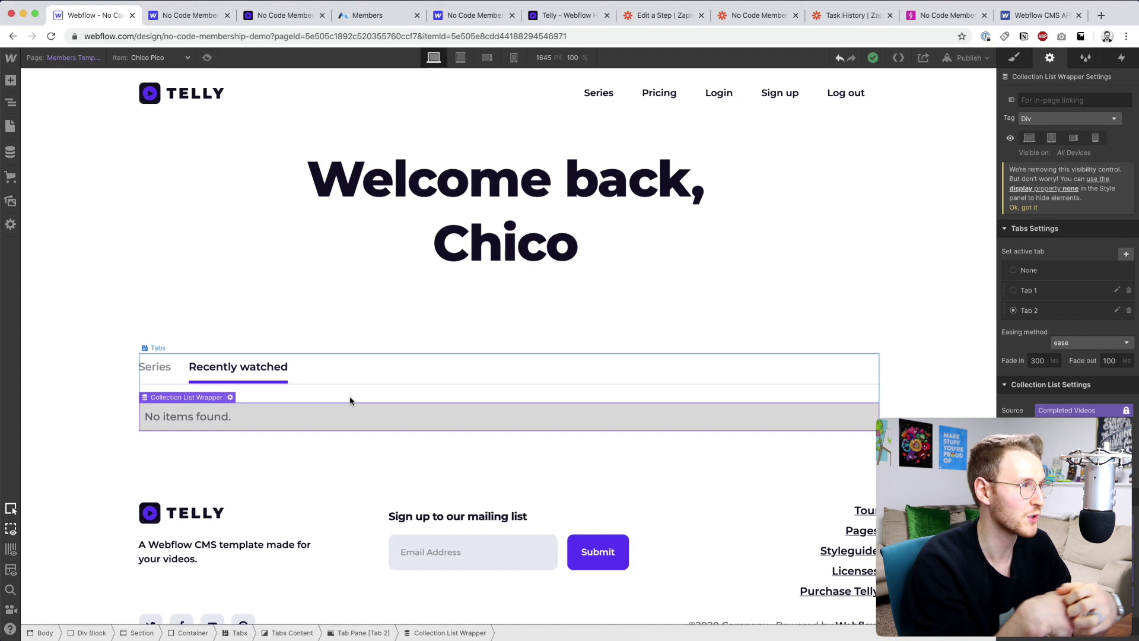
left_click(155, 59)
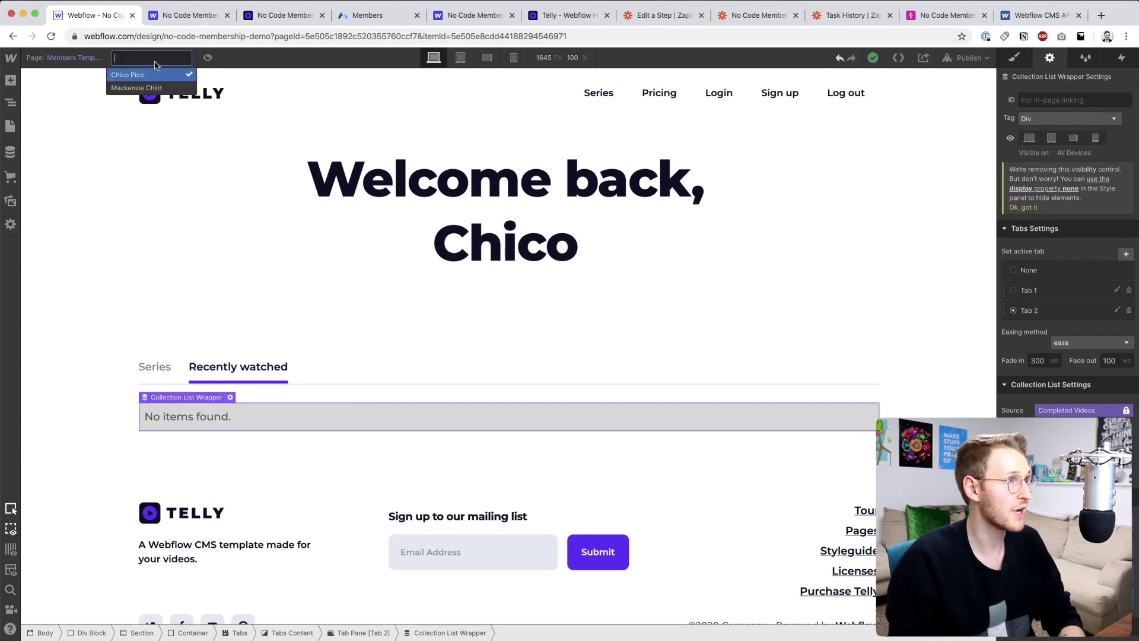
left_click(137, 88)
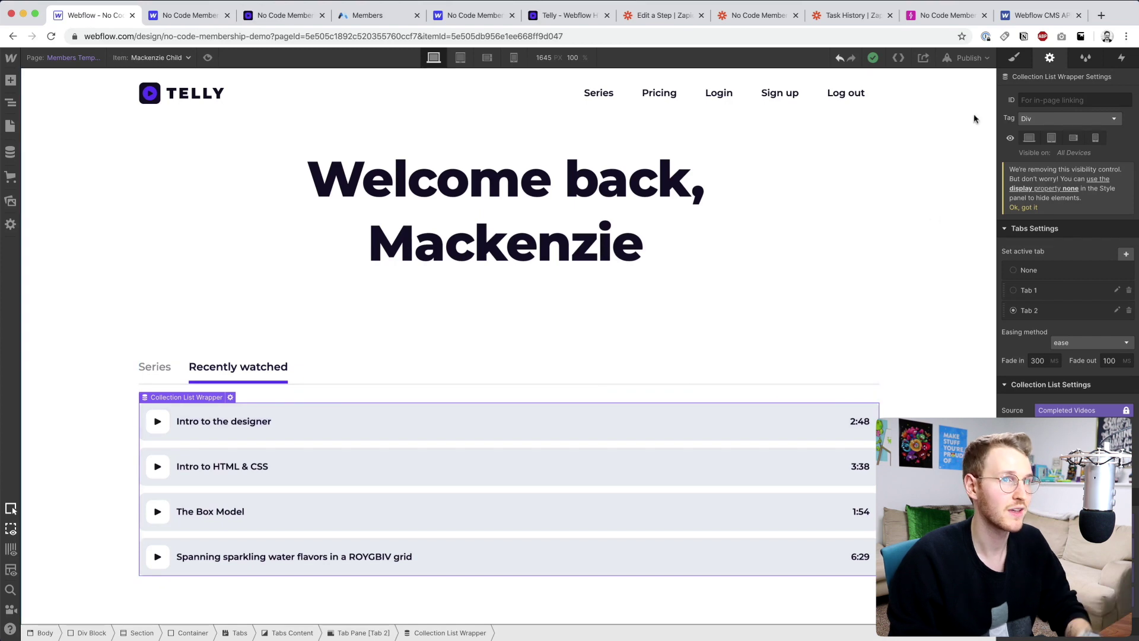
- Publish the site to its webflow.io domain and reload the live member page
left_click(970, 59)
left_click(906, 202)
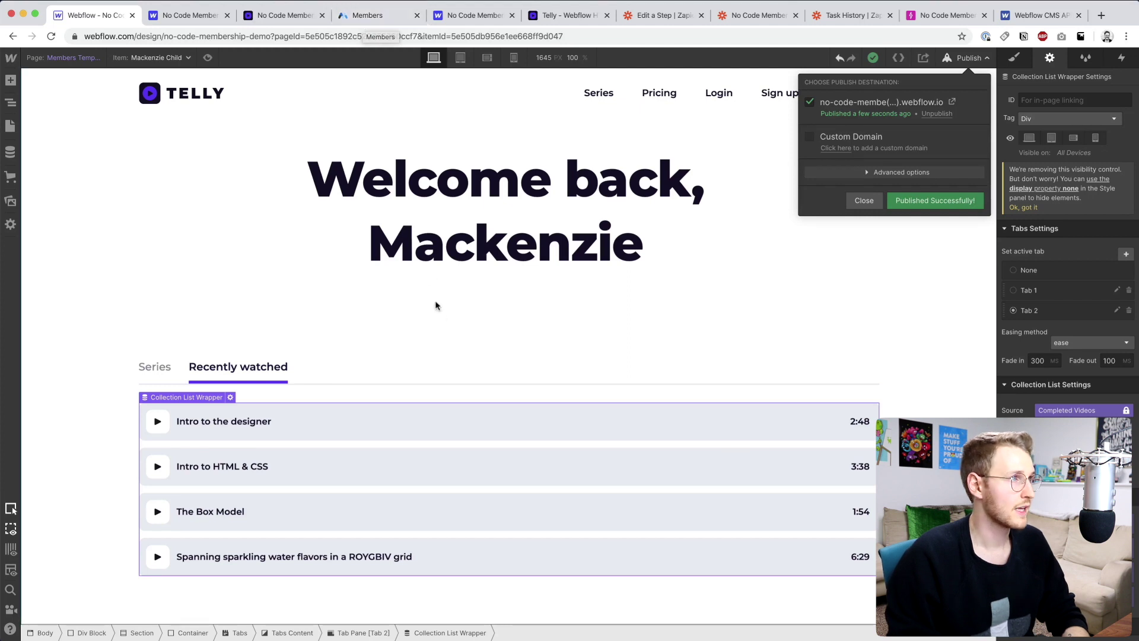
left_click(275, 18)
key("super+r")
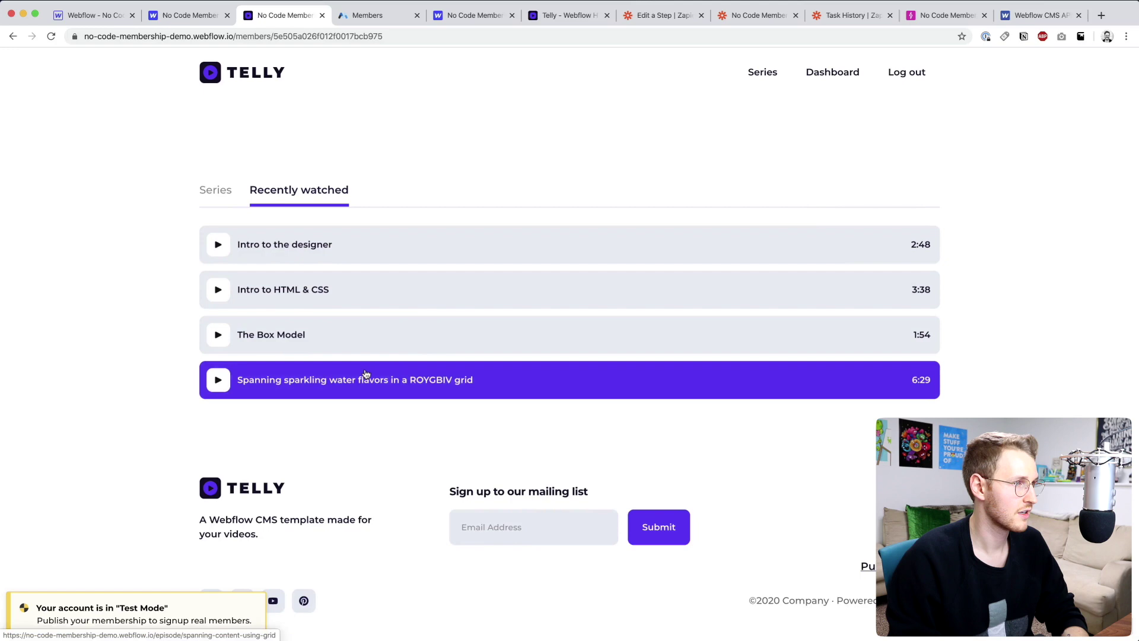
- Go from the Series section to the Grid series and open the Grid vs Flexbox episode
scroll(348, 333, "up", 2)
left_click(225, 265)
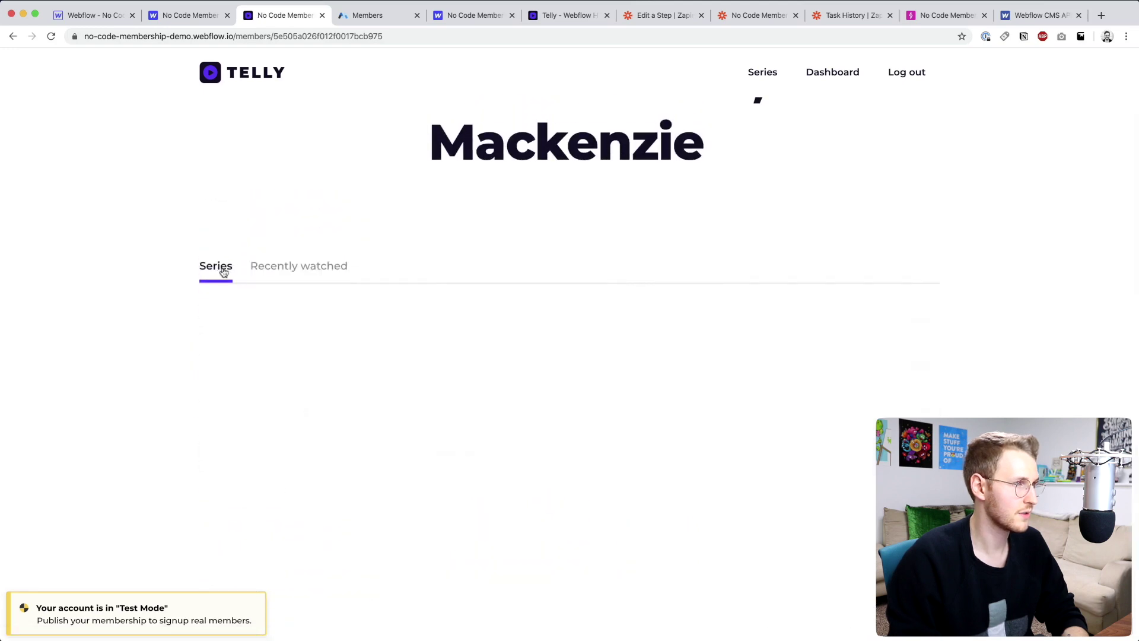
scroll(534, 403, "down", 5)
left_click(652, 425)
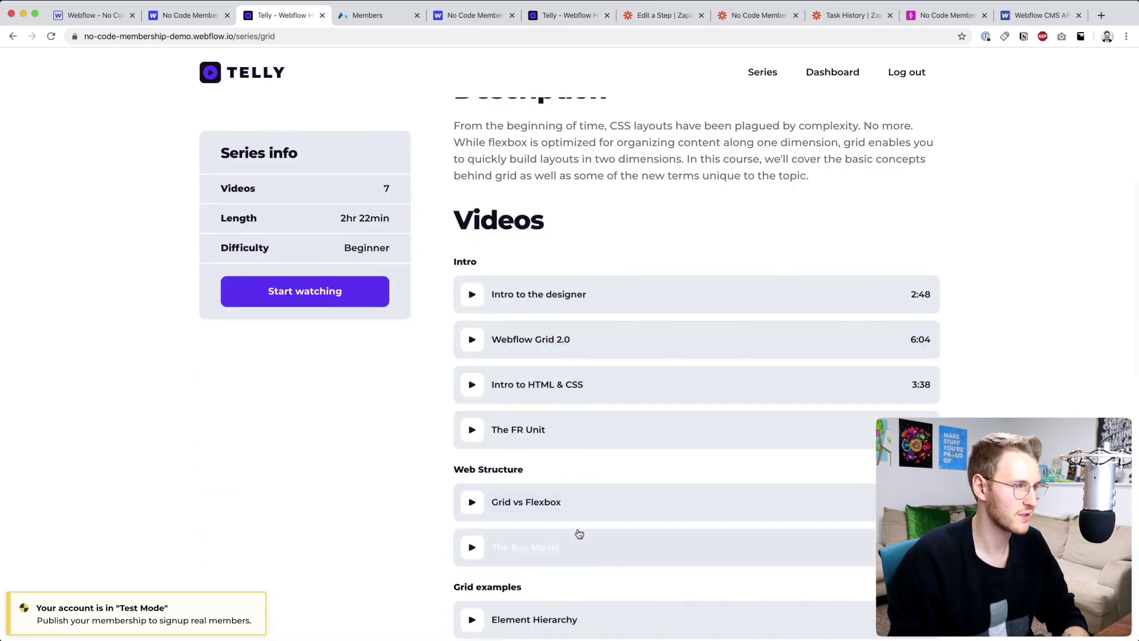
left_click(546, 506)
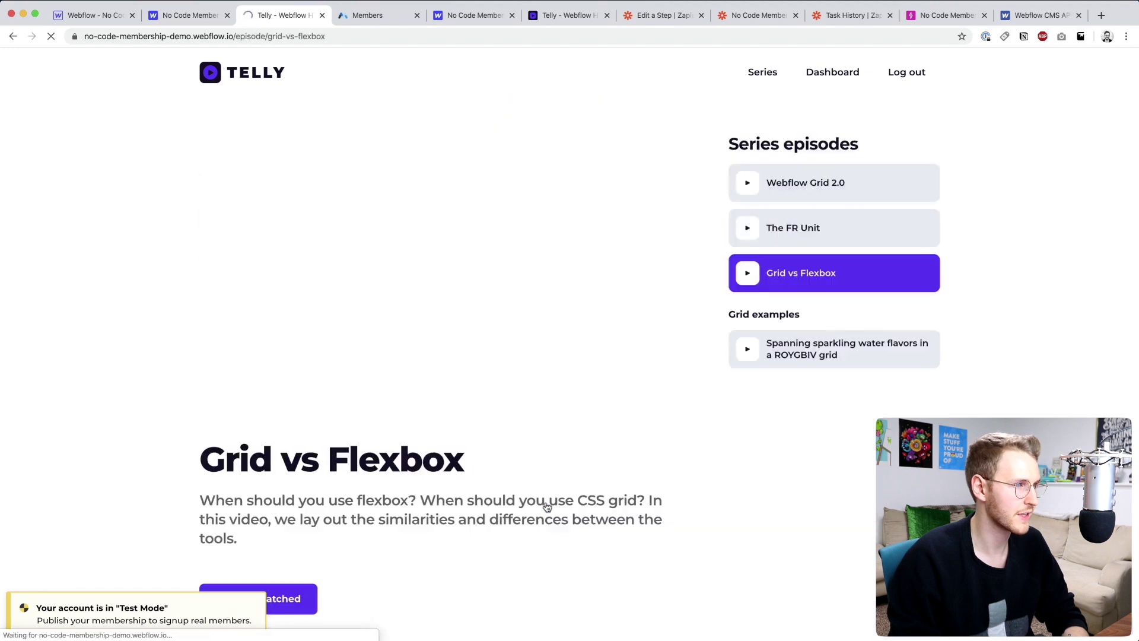
- Mark Grid vs Flexbox as watched and follow the Dashboard link in the navbar
scroll(546, 509, "down", 5)
left_click(234, 318)
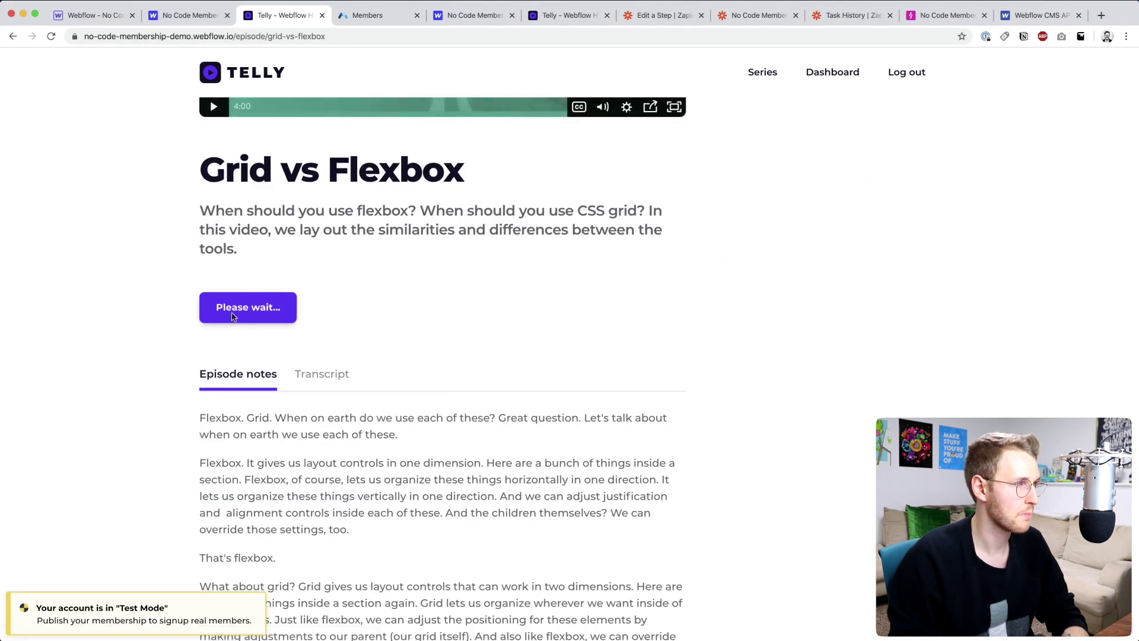
scroll(712, 330, "up", 5)
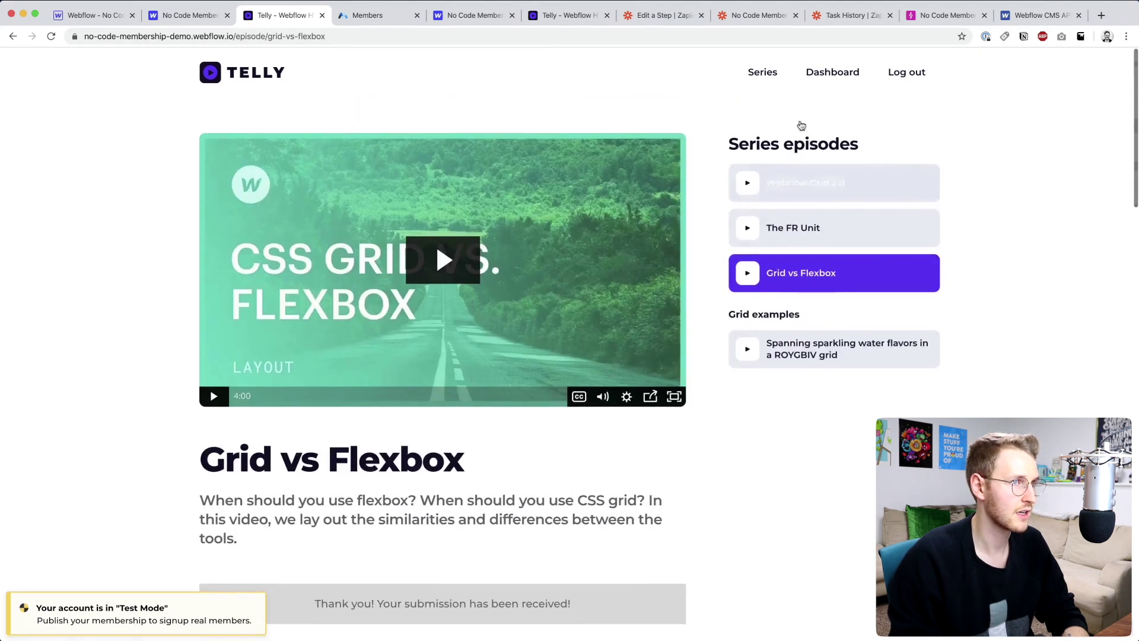
left_click(832, 72)
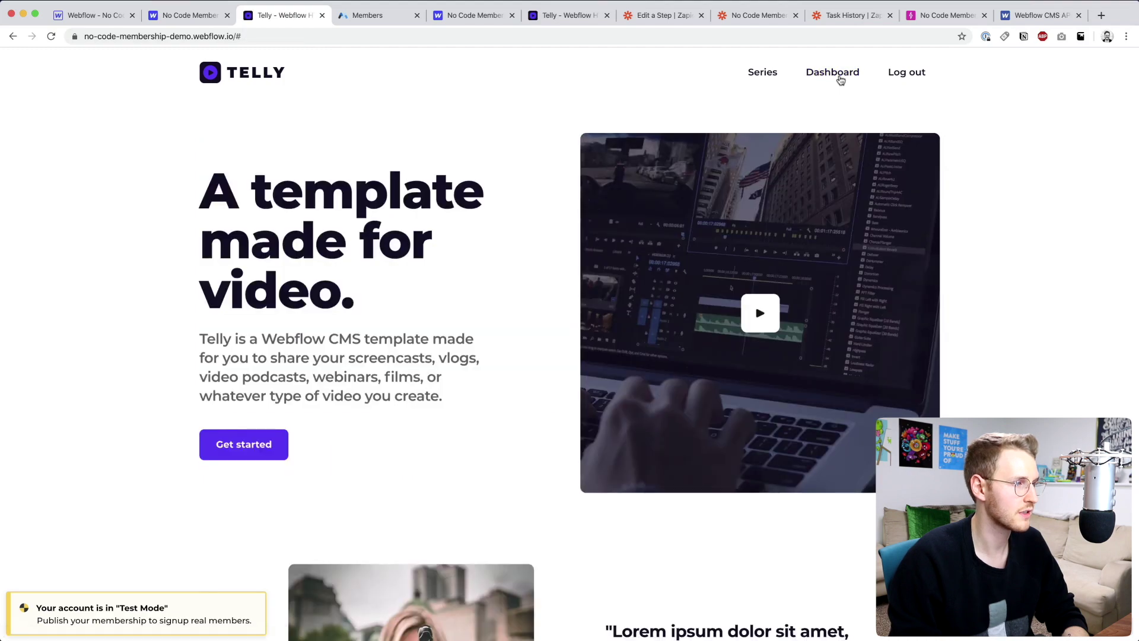
- Copy the data-ms-member attribute name from Memberstack's Power-ups Member page link settings
left_click(355, 18)
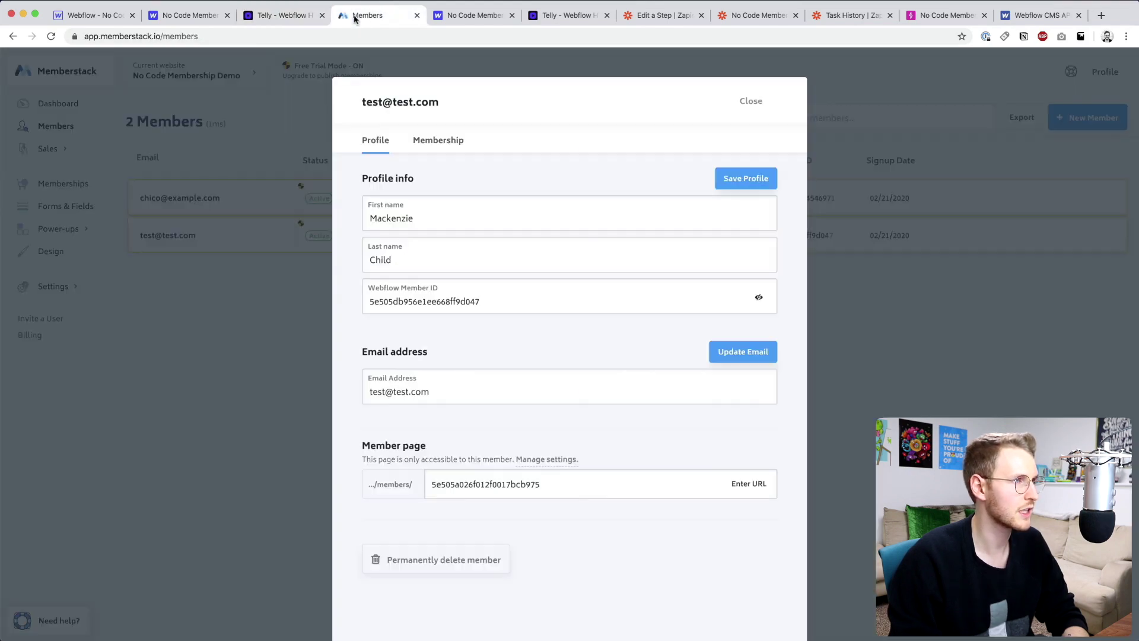
left_click(223, 318)
left_click(58, 229)
scroll(321, 355, "up", 3)
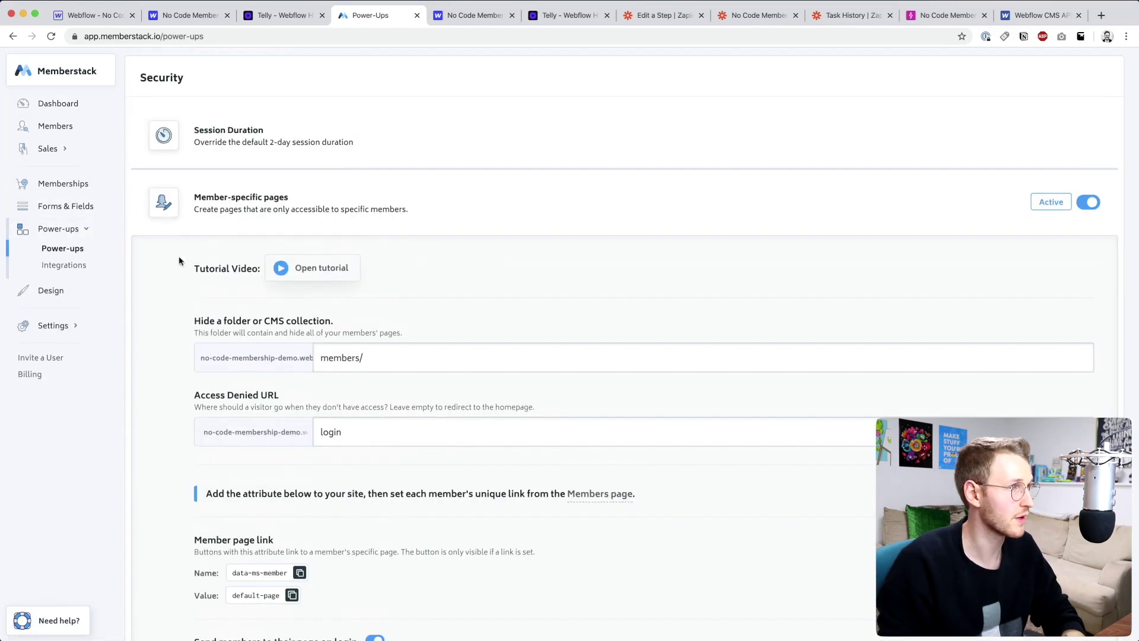
scroll(239, 229, "down", 3)
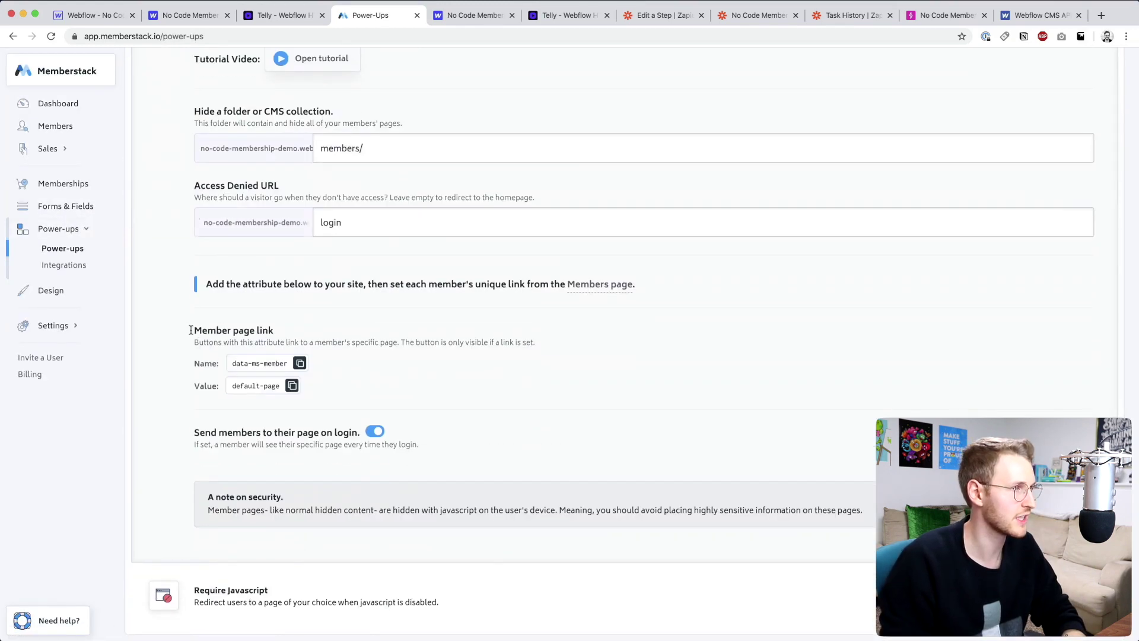
left_click_drag(193, 331, 287, 333)
left_click(324, 338)
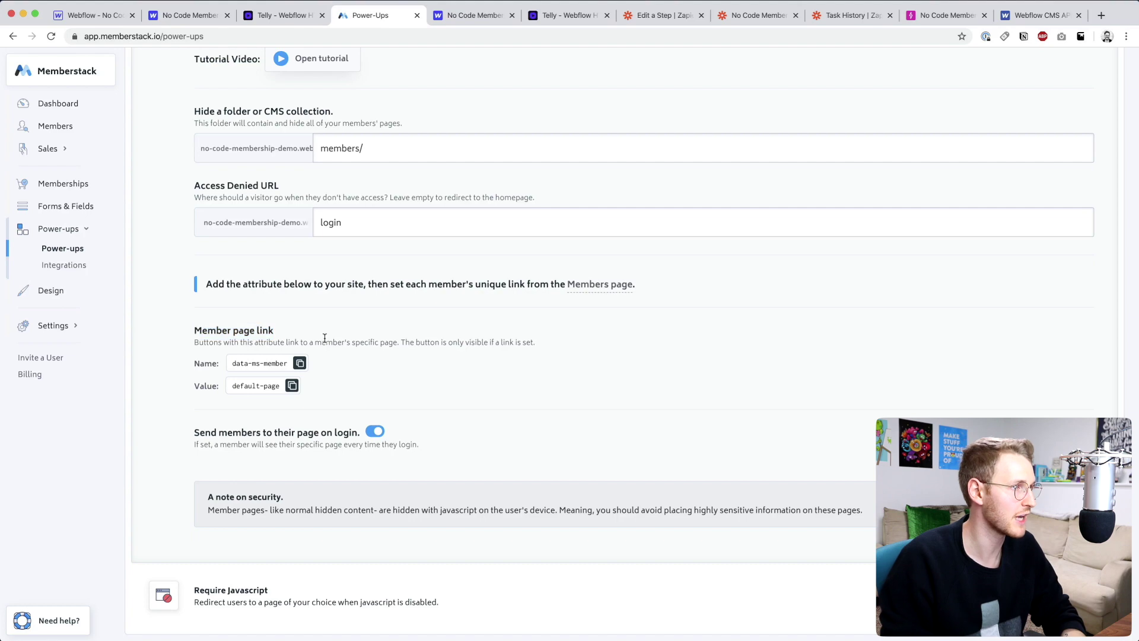
left_click(301, 365)
- Add a custom attribute to the header's Login link and paste in the data-ms-member name
key("ctrl+shift+Tab")
key("ctrl+shift+Tab")
key("ctrl+shift+Tab")
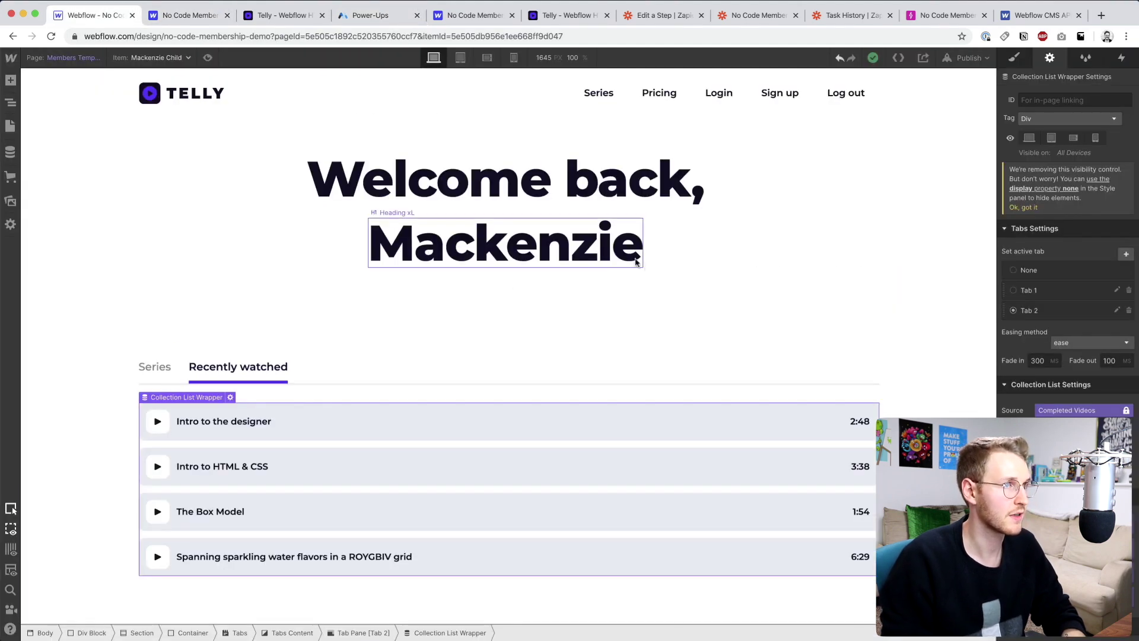
double_click(734, 87)
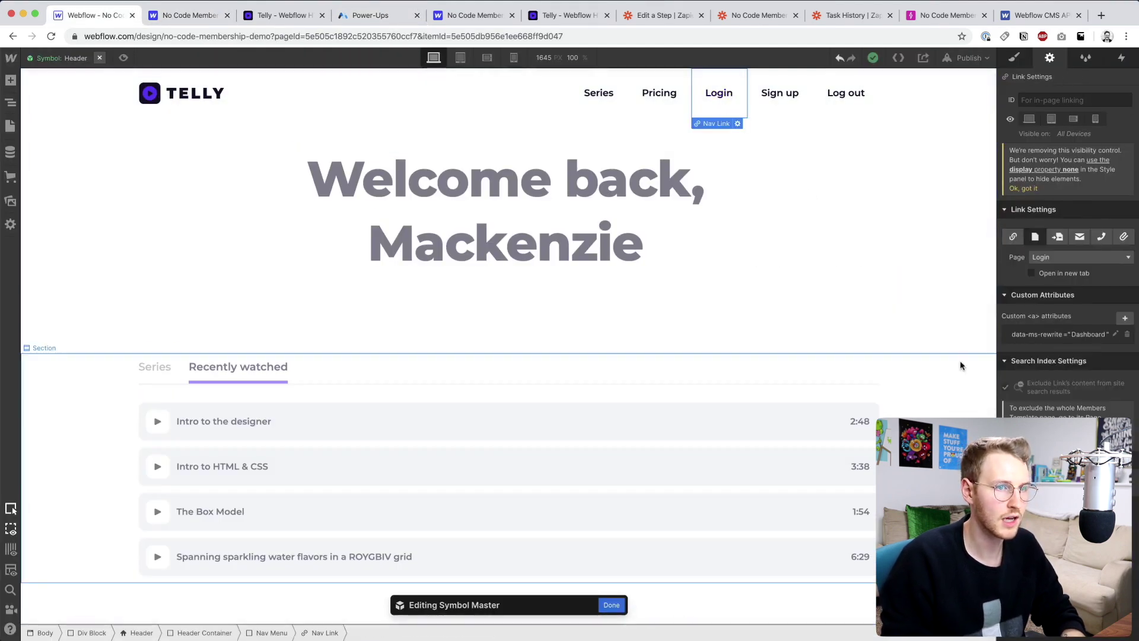
left_click(1126, 322)
key("super+v")
- Give the data-ms-member attribute the value default-page, save it, and open the publish options
key("ctrl+Tab")
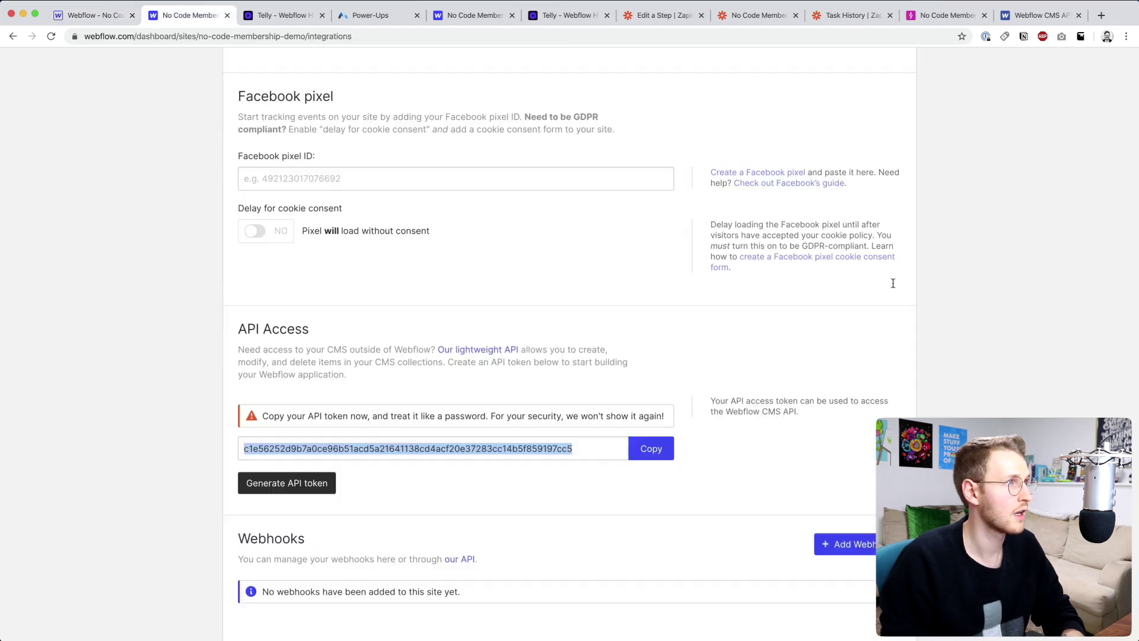
key("ctrl+Tab")
key("ctrl+Tab")
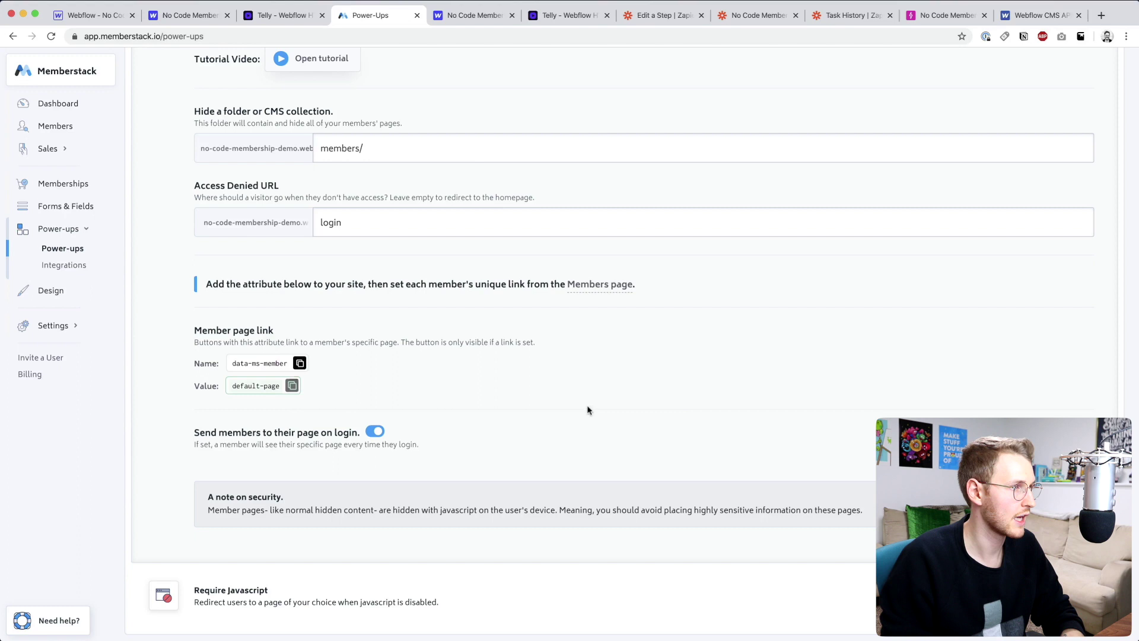
key("super+1")
left_click(1079, 383)
type("default-page")
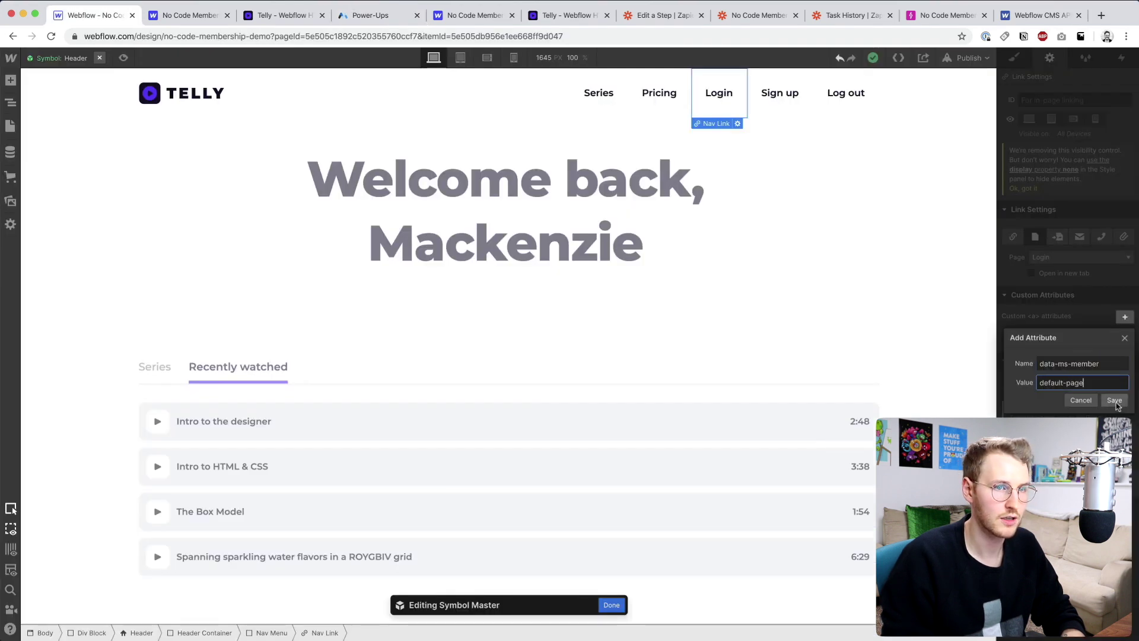
left_click(1113, 399)
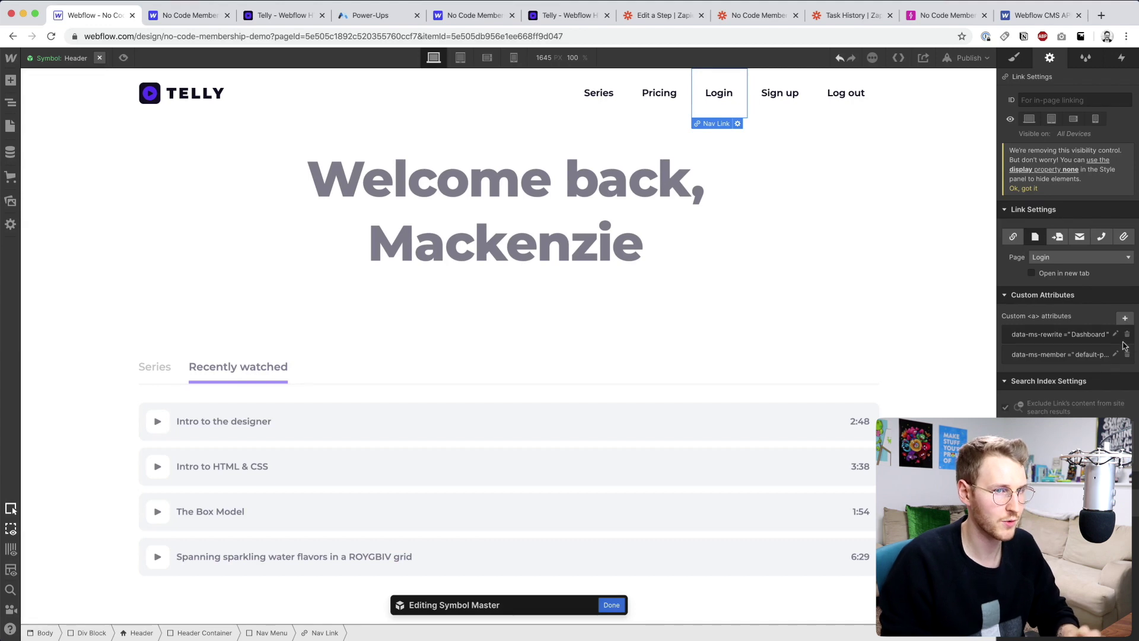
left_click(967, 58)
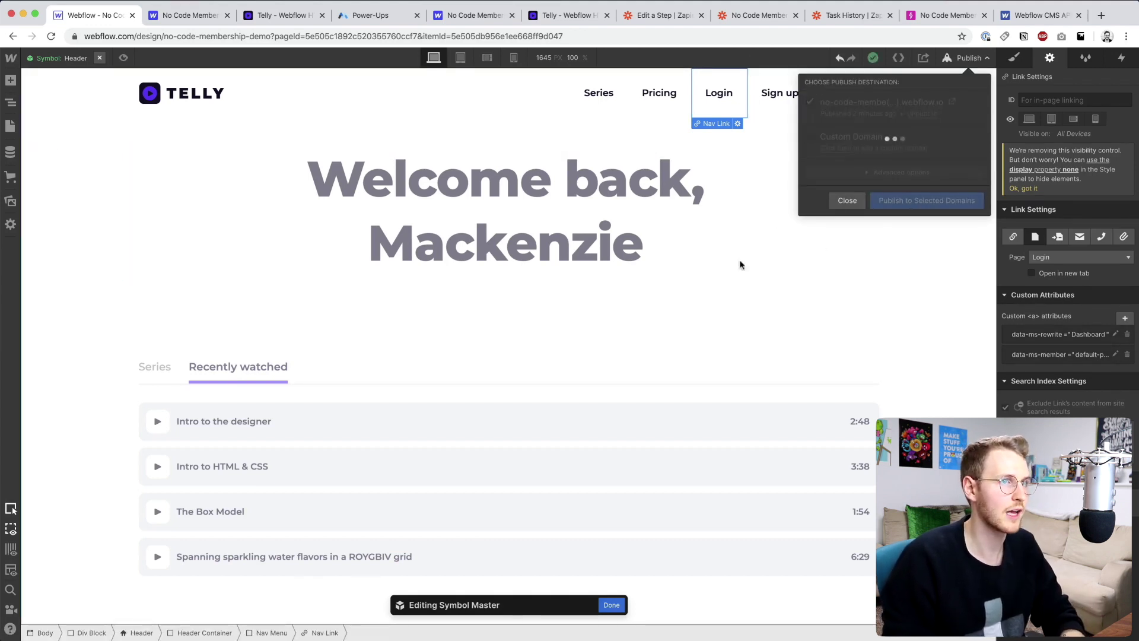
- Copy the data-ms-member attribute name and default-page value from Memberstack's Member page link settings
left_click(290, 19)
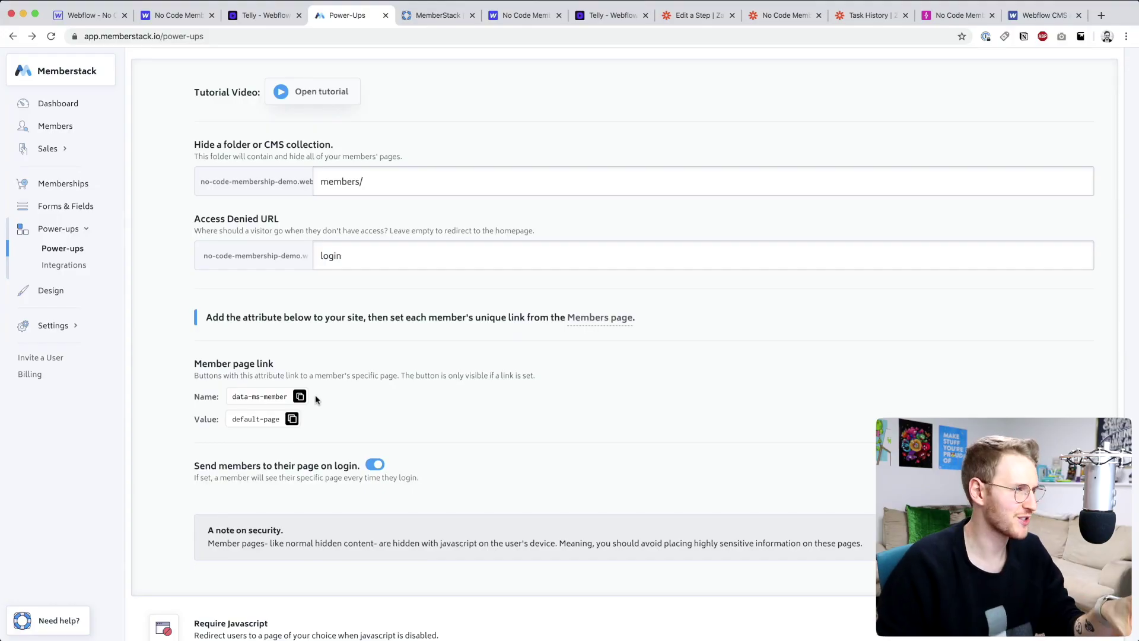
left_click_drag(194, 364, 285, 363)
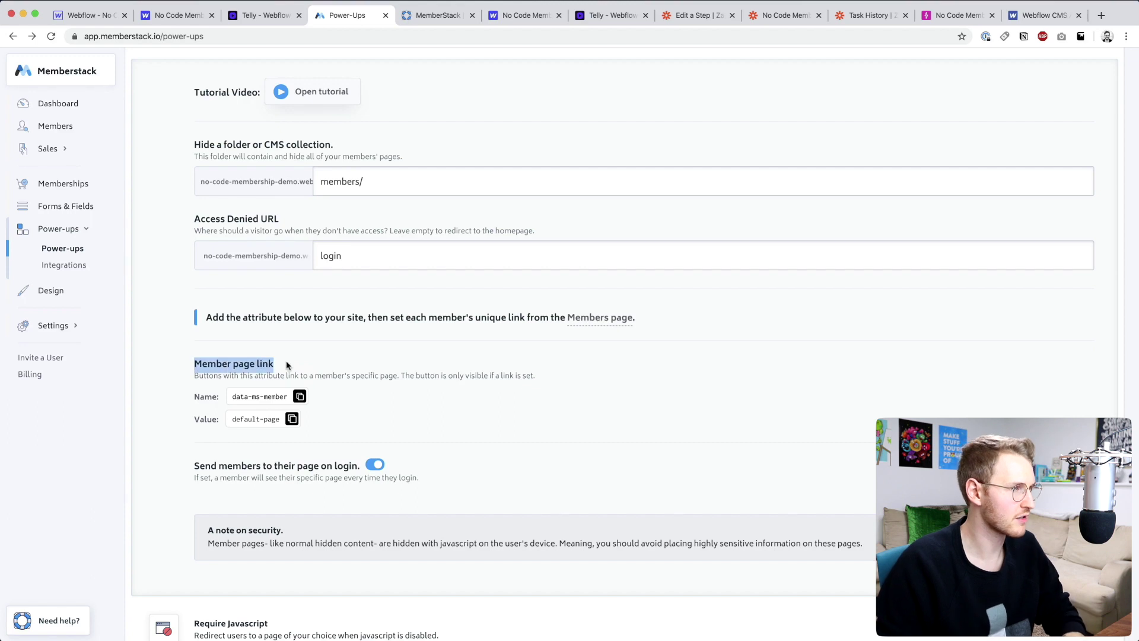
left_click_drag(230, 398, 274, 418)
left_click(300, 396)
left_click(292, 419)
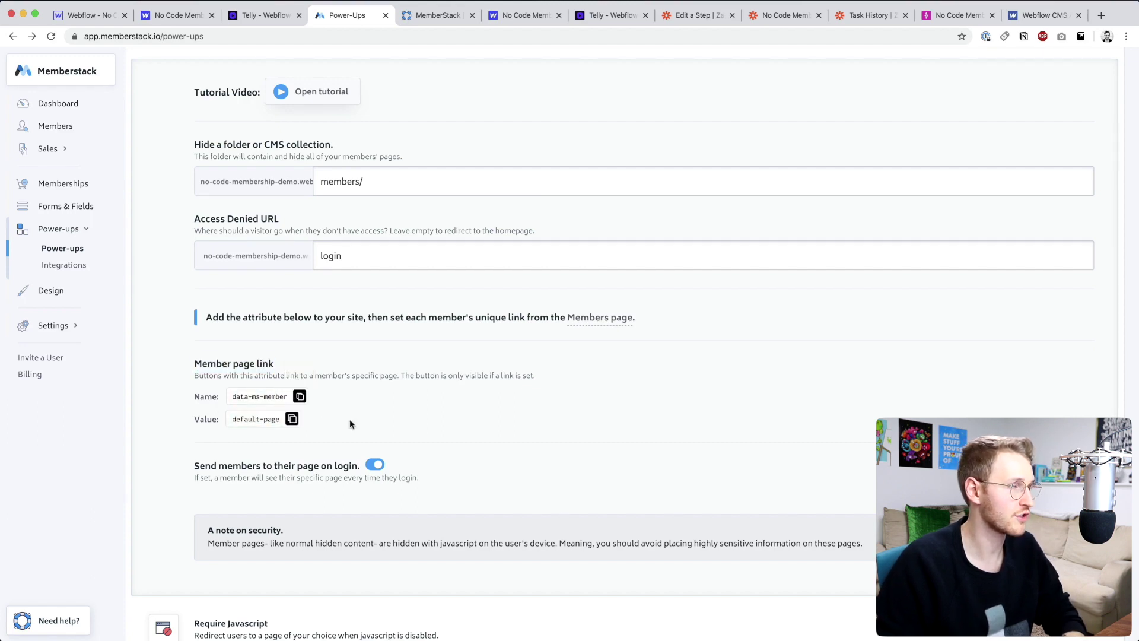
key("ctrl+Tab")
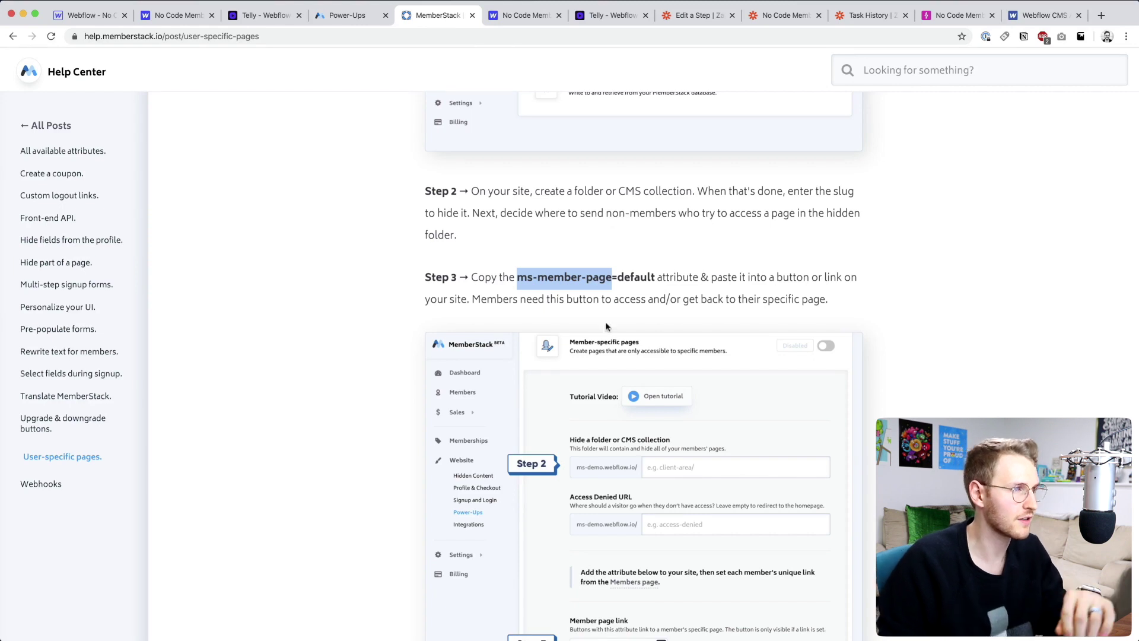
- Highlight 'ms-member-page' in Step 3 of the user-specific pages help article
left_click(517, 279)
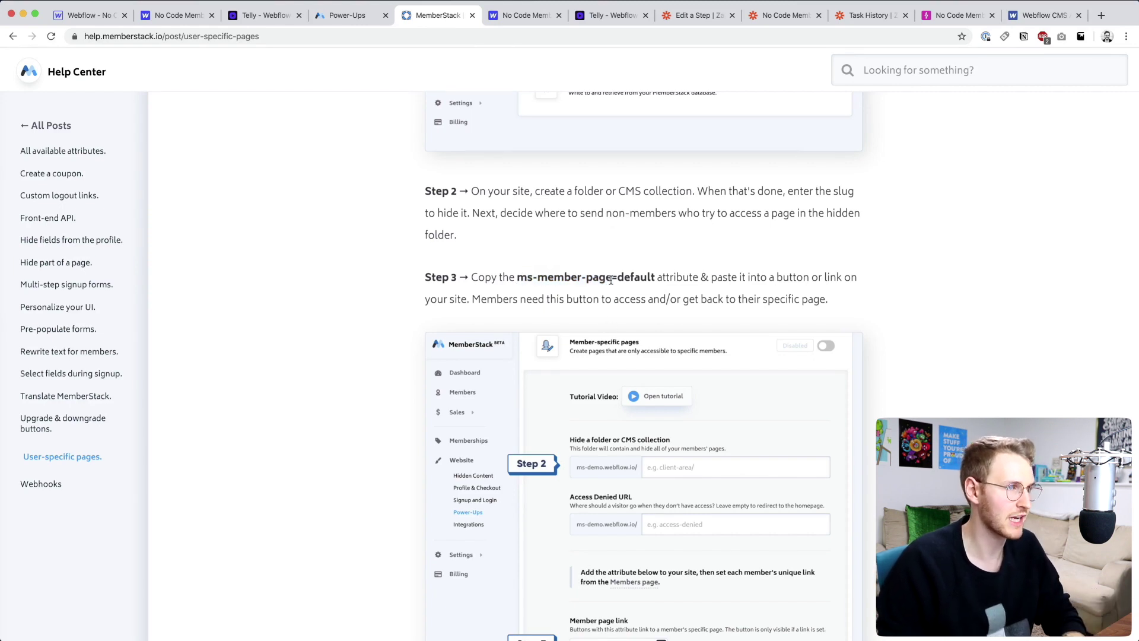
left_click_drag(518, 279, 605, 279)
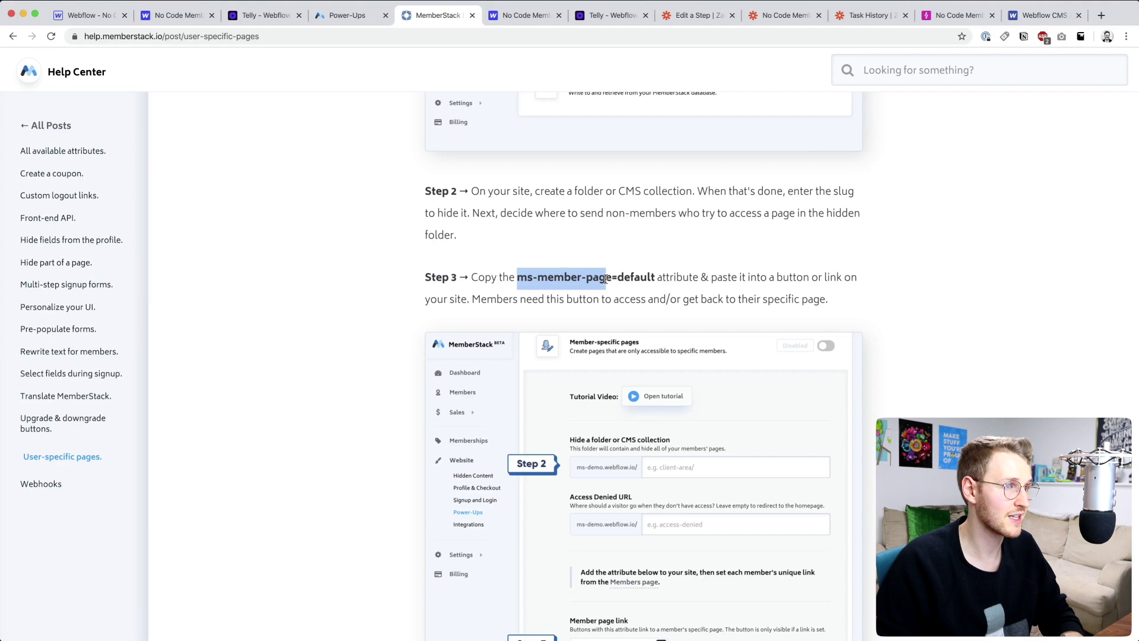
left_click(374, 15)
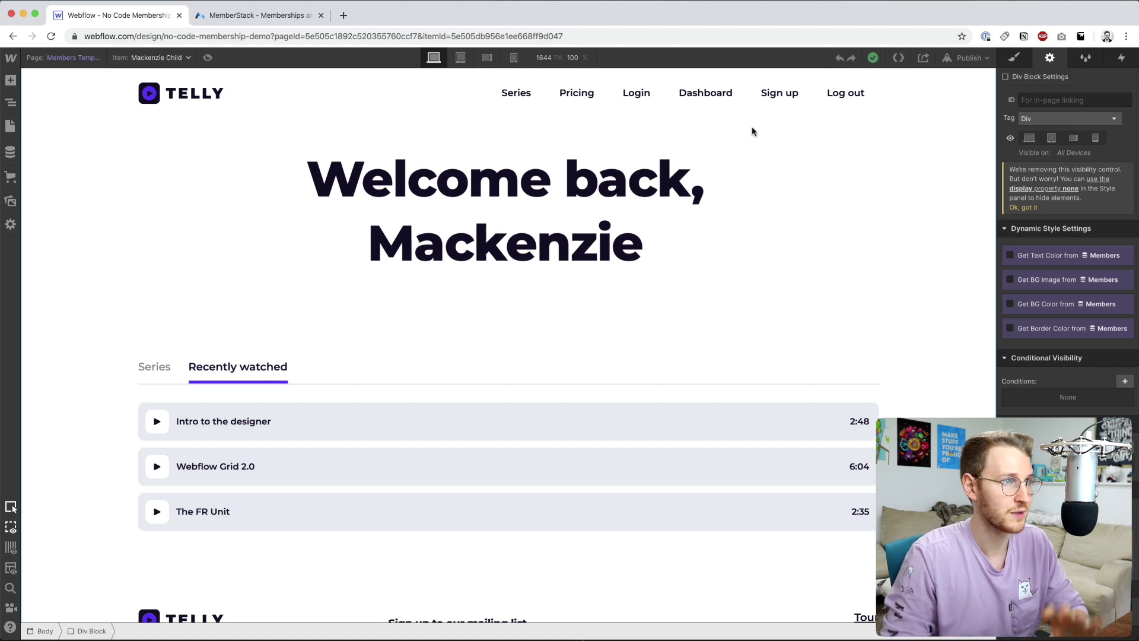
- Review the Login link's data-ms-content '!members' attribute, then open the Dashboard link's ms-member-page attribute
double_click(639, 106)
left_click(639, 109)
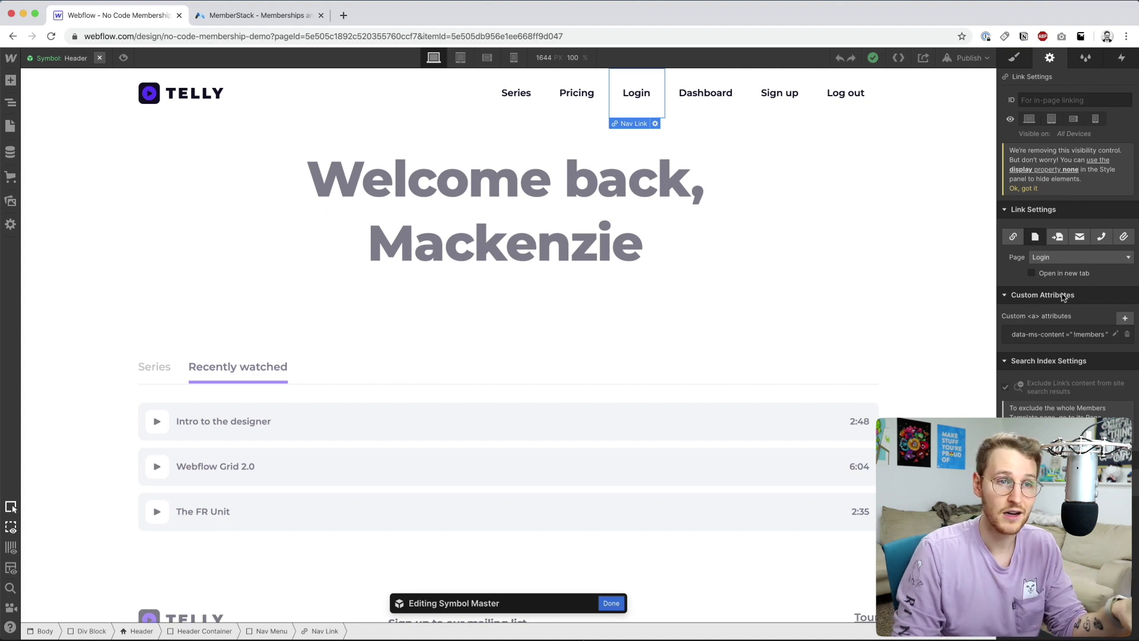
left_click(1073, 335)
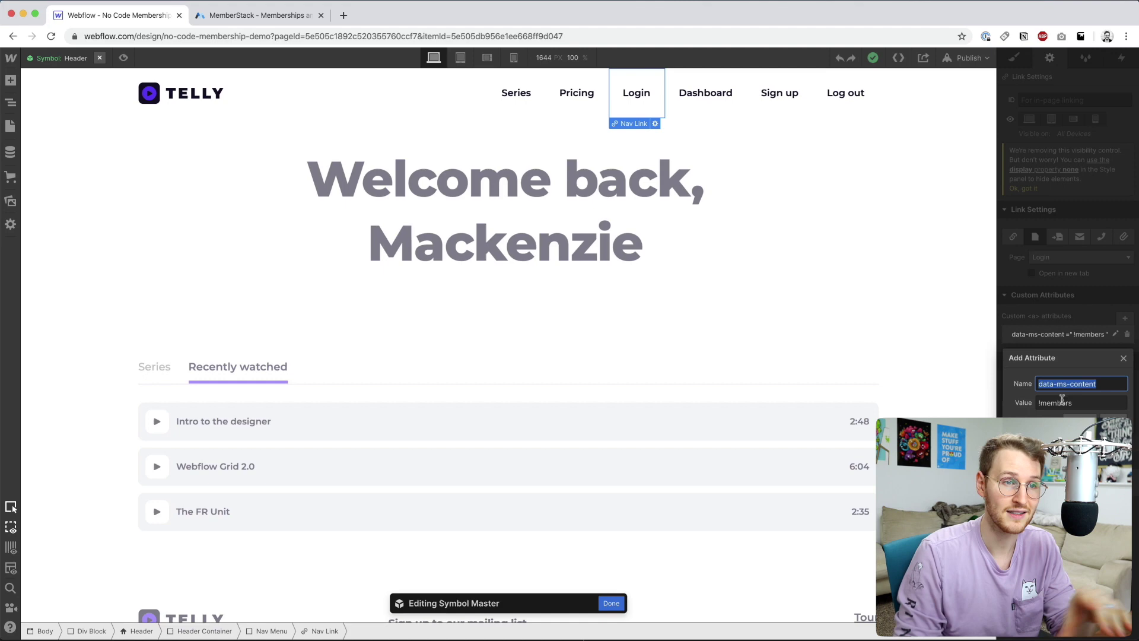
left_click(1044, 403)
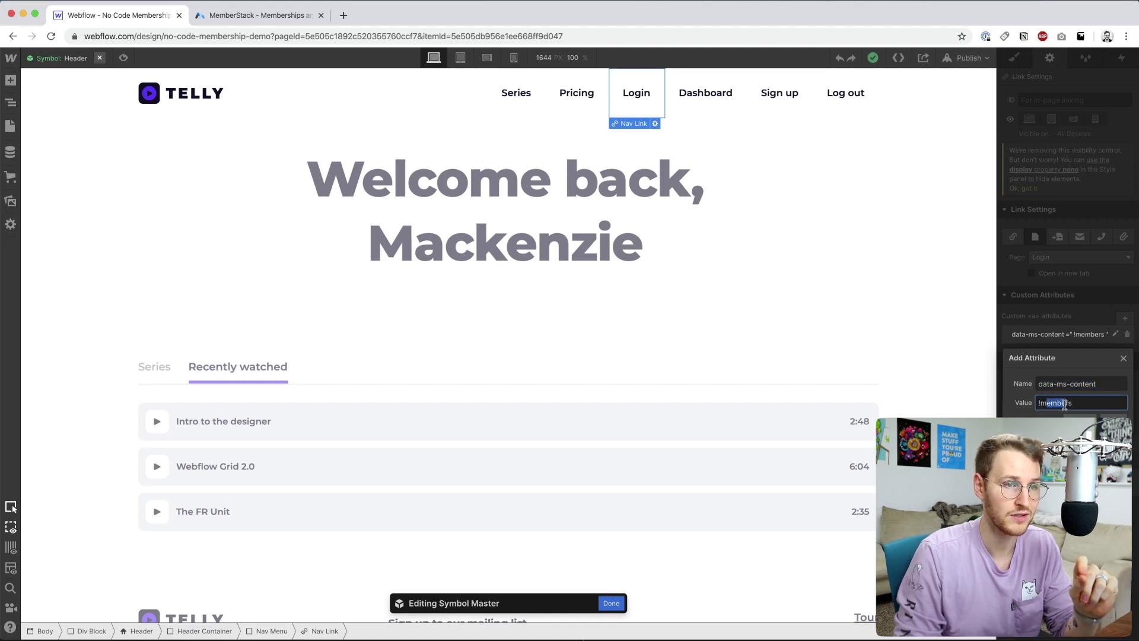
key("Return")
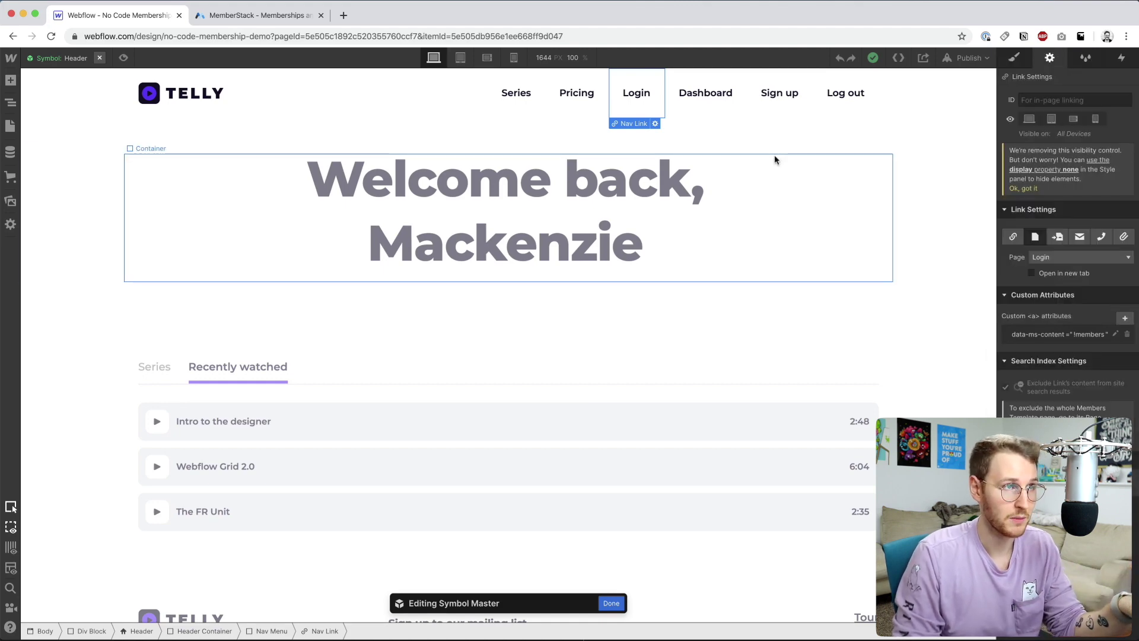
left_click(720, 116)
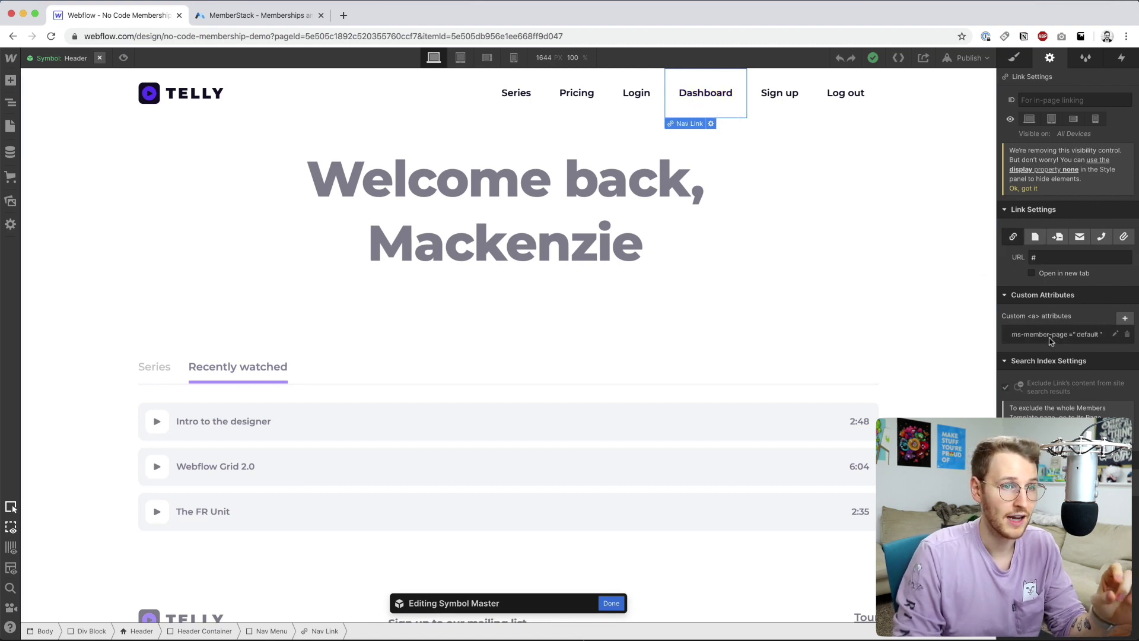
left_click(1041, 335)
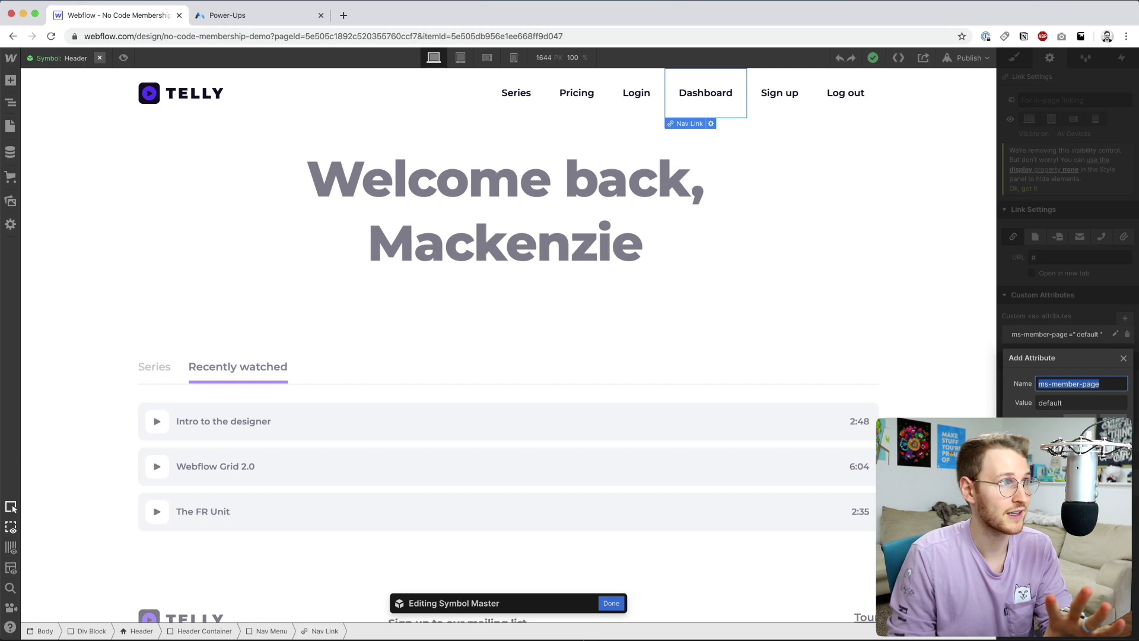
- Bring up the Member page link settings showing data-ms-member and its default-page value
left_click(268, 24)
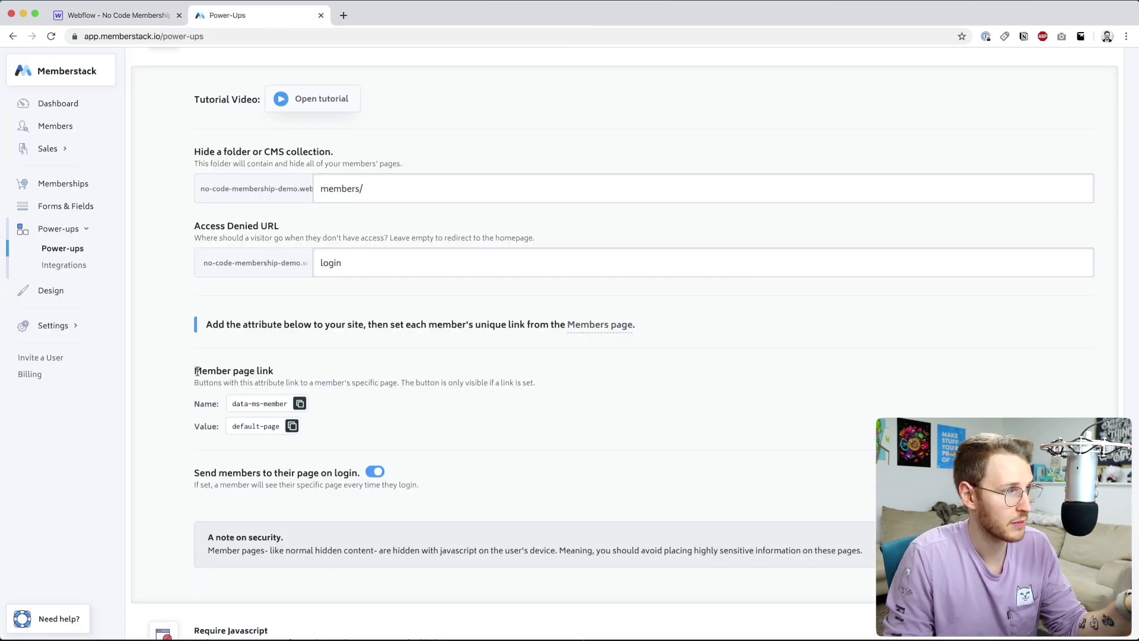
left_click_drag(197, 371, 260, 368)
scroll(247, 166, "up", 2)
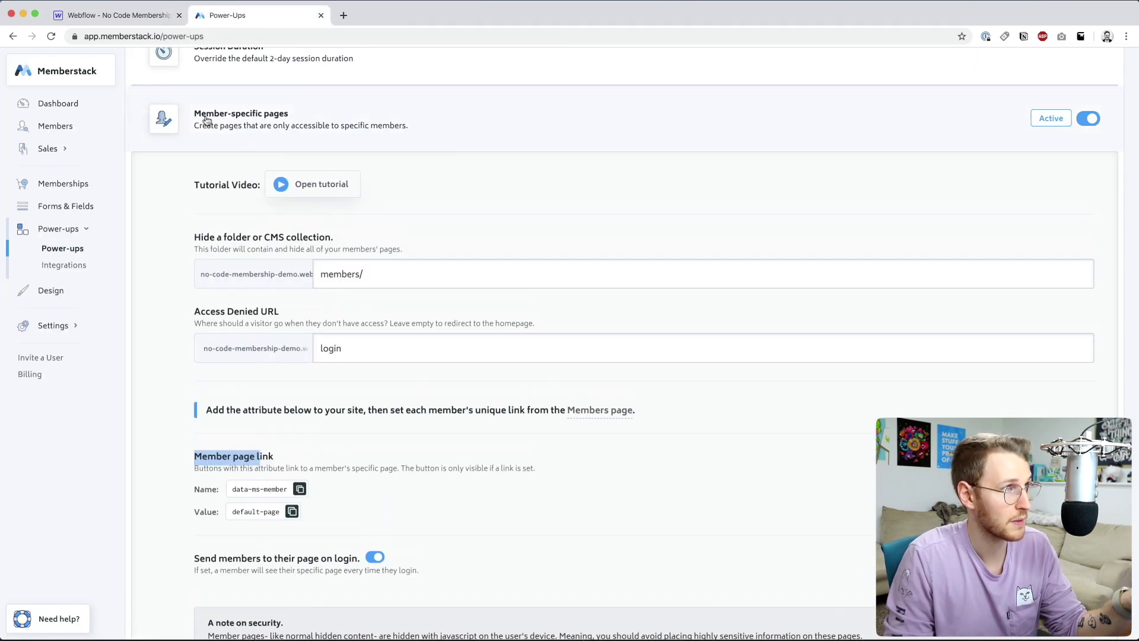
scroll(364, 417, "down", 2)
left_click(250, 381)
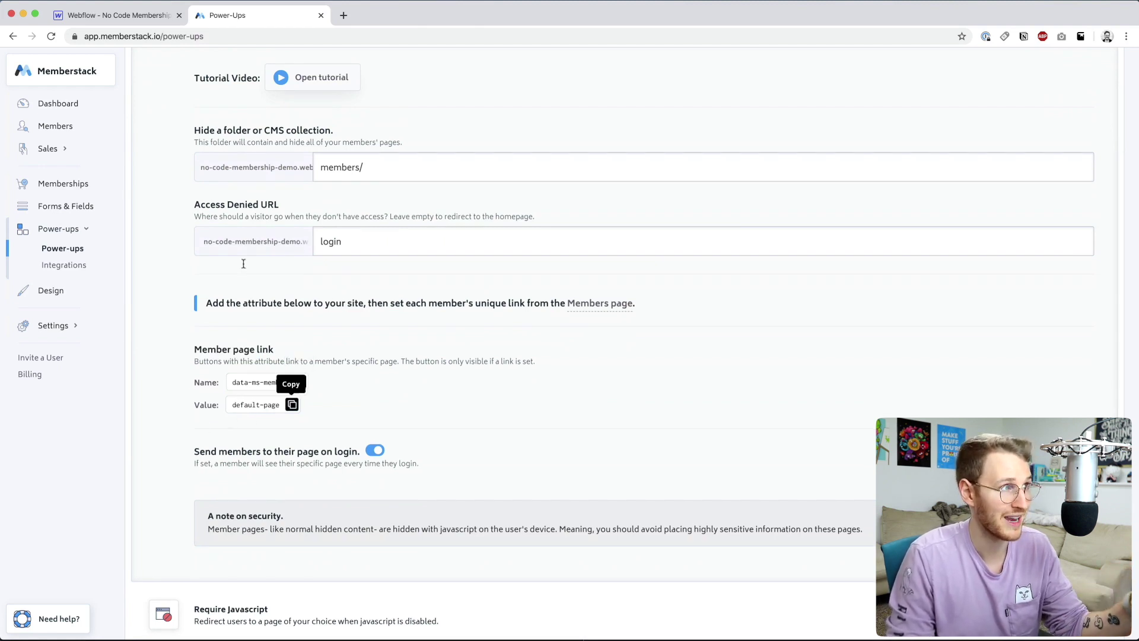
- In the header symbol, replace the Dashboard link's data-ms-member attribute with ms-member-page="default"
left_click(149, 21)
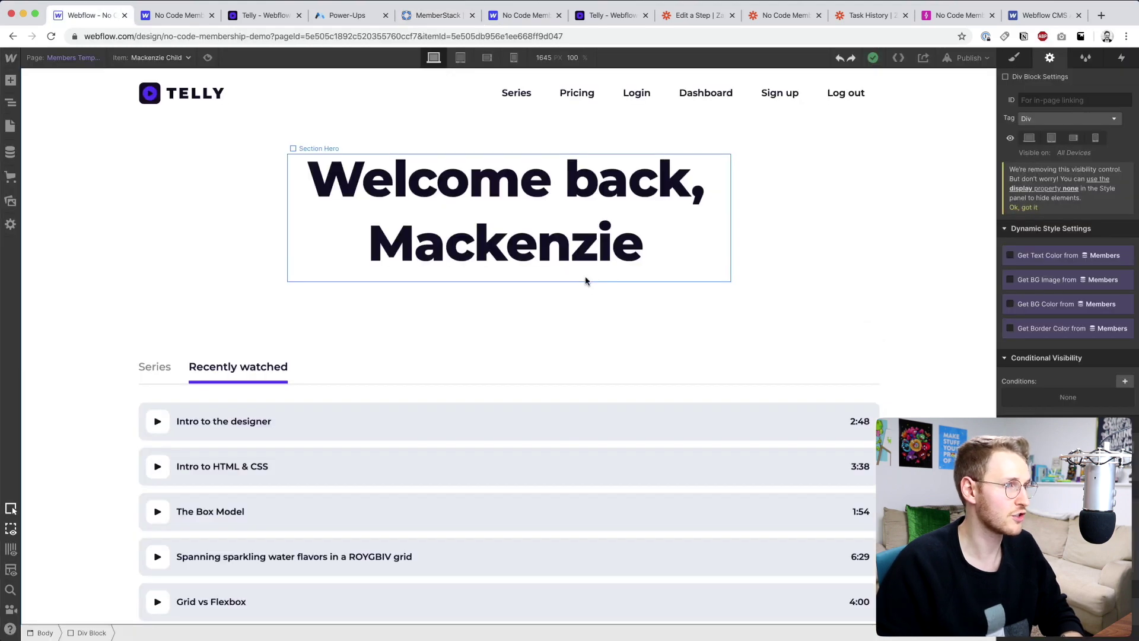
double_click(705, 92)
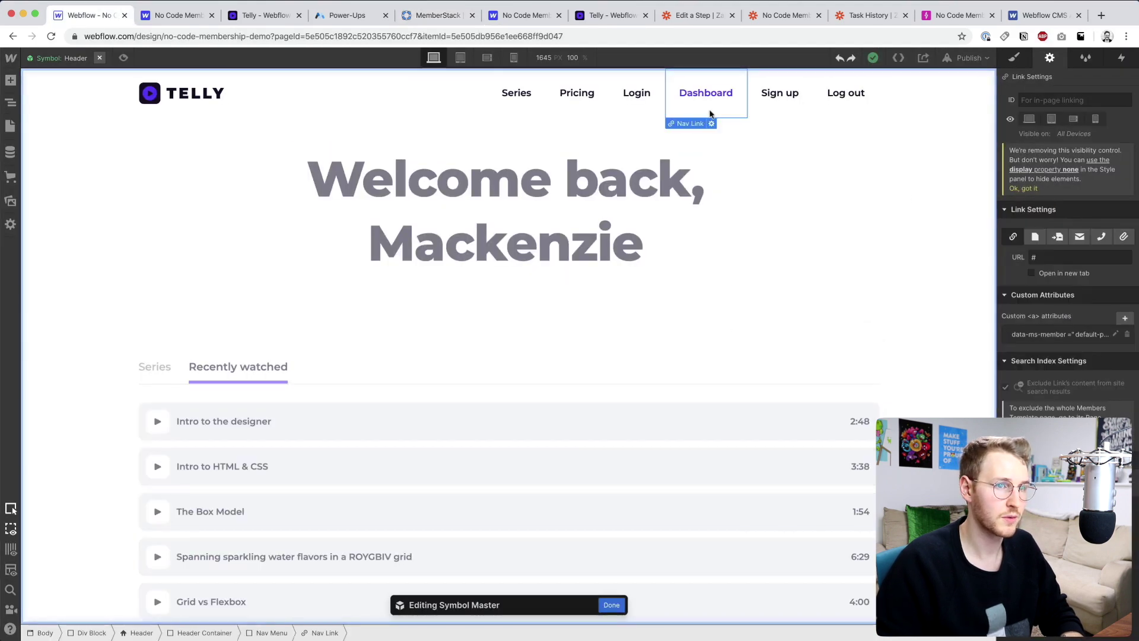
left_click(1126, 335)
left_click(1125, 318)
key("super+v")
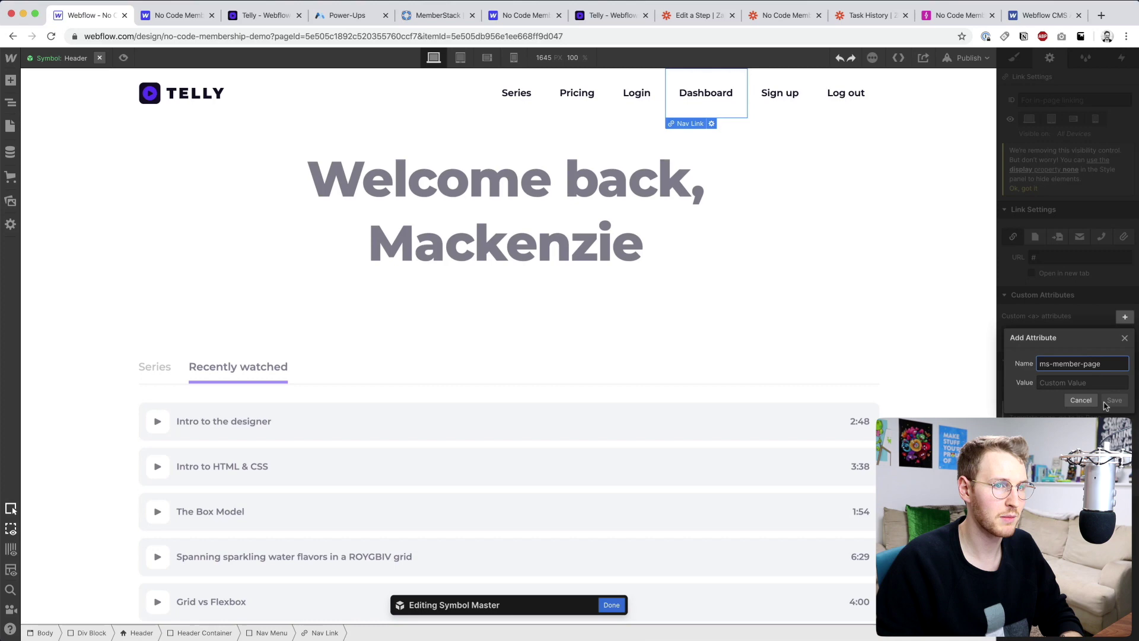
left_click(1080, 382)
type("default")
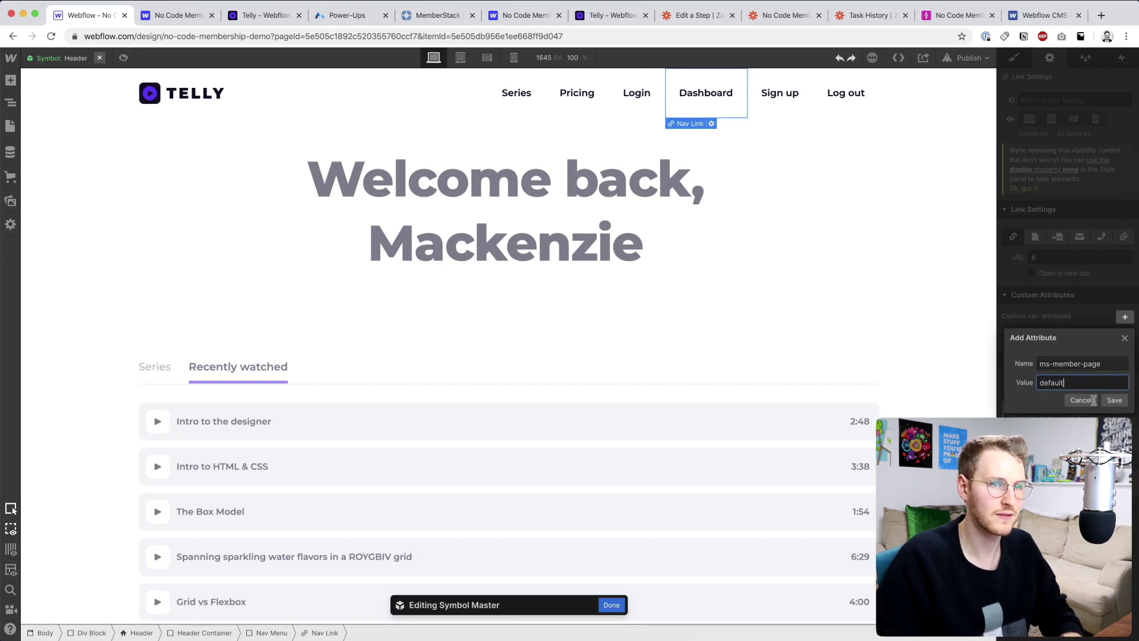
left_click(1114, 399)
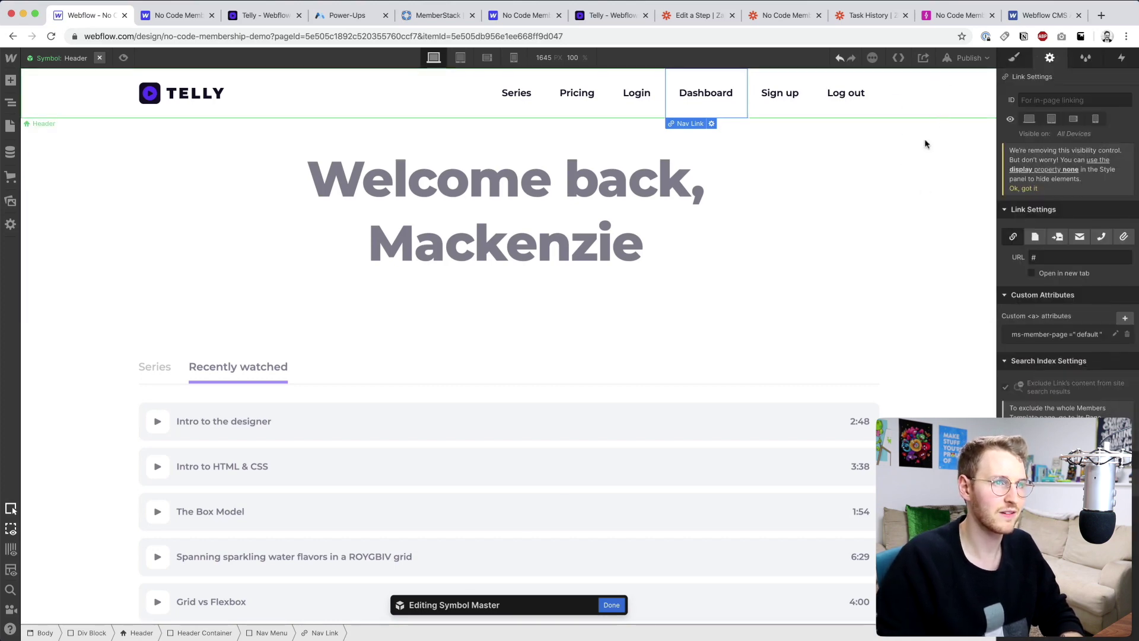
- Leave symbol editing and publish the site to its webflow.io domain
double_click(927, 156)
left_click(969, 57)
left_click(887, 201)
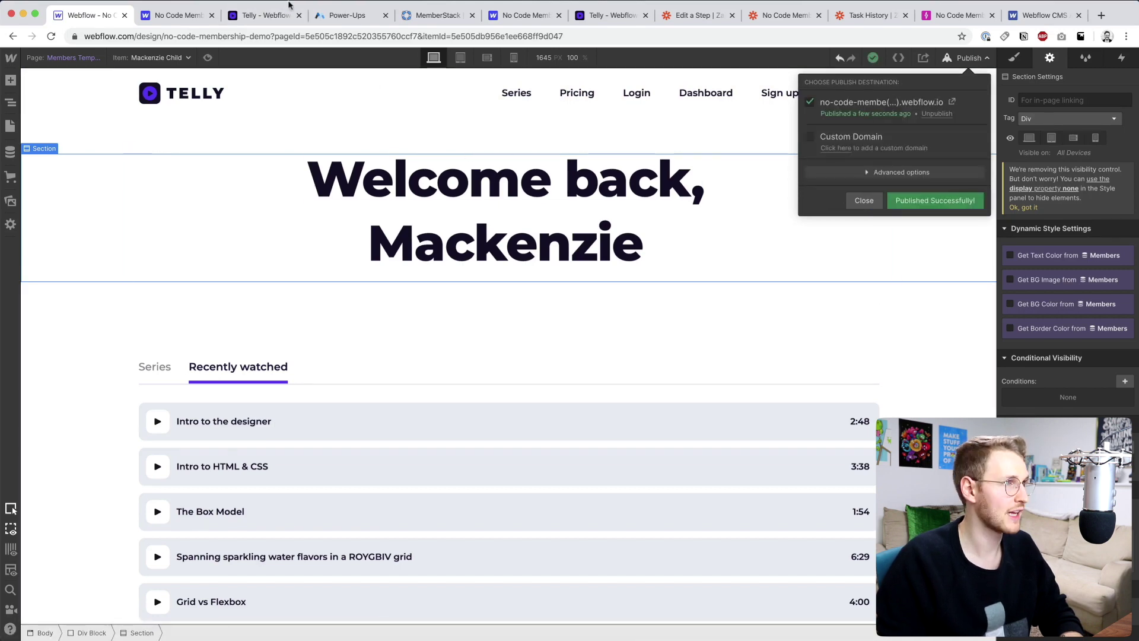
- On the live Telly site, follow the Dashboard link to confirm it reaches the member page
left_click(266, 15)
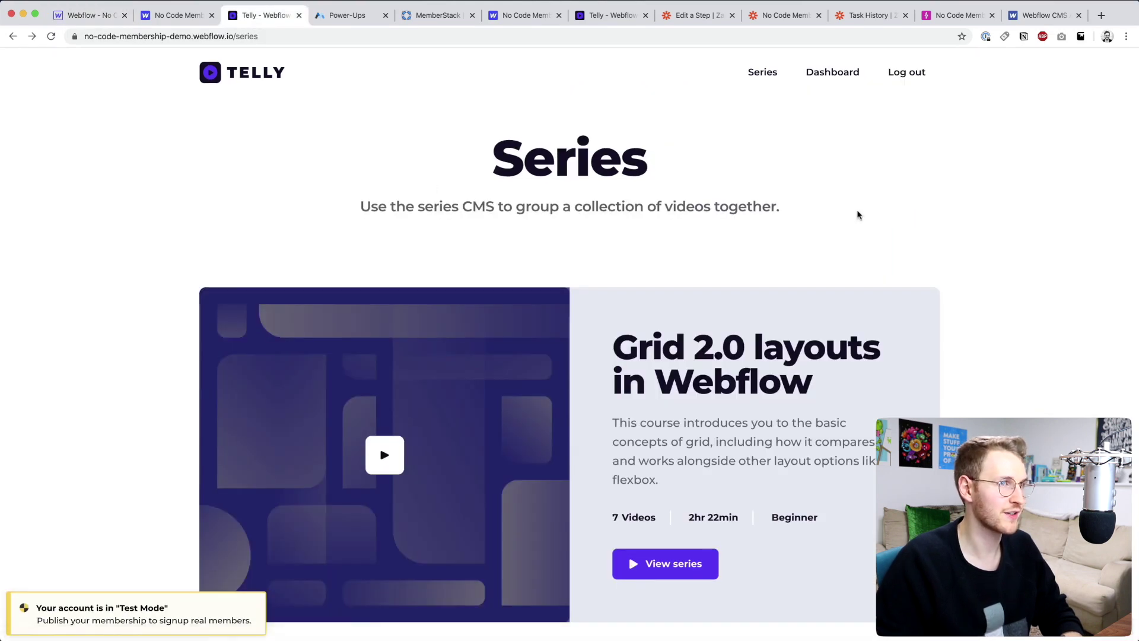
left_click(827, 82)
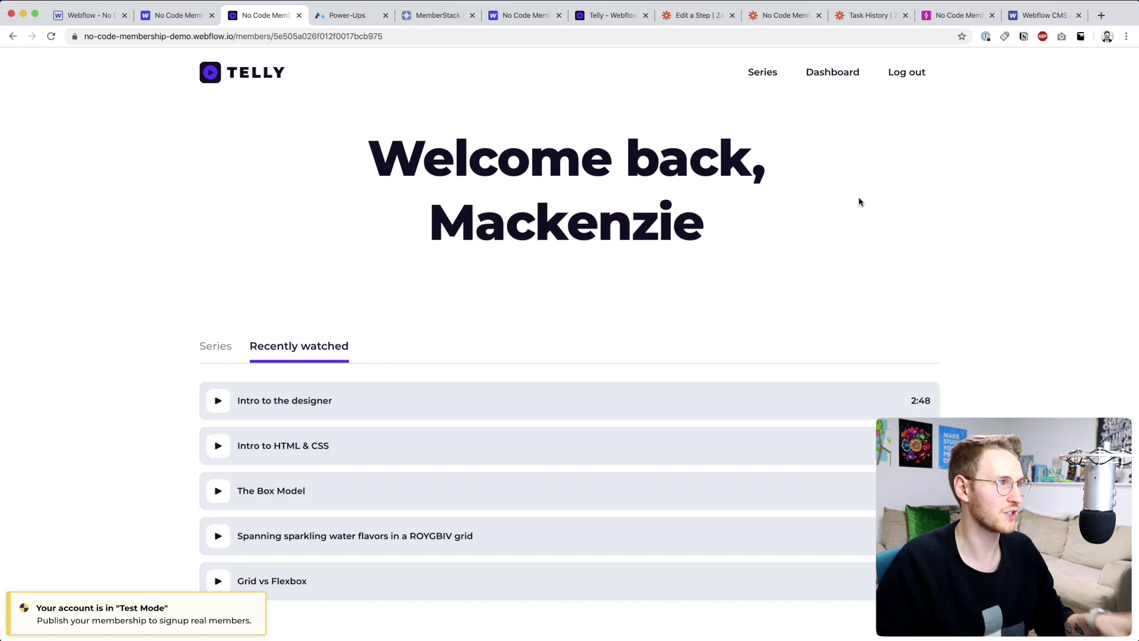
scroll(881, 281, "down", 2)
scroll(880, 280, "down", 5)
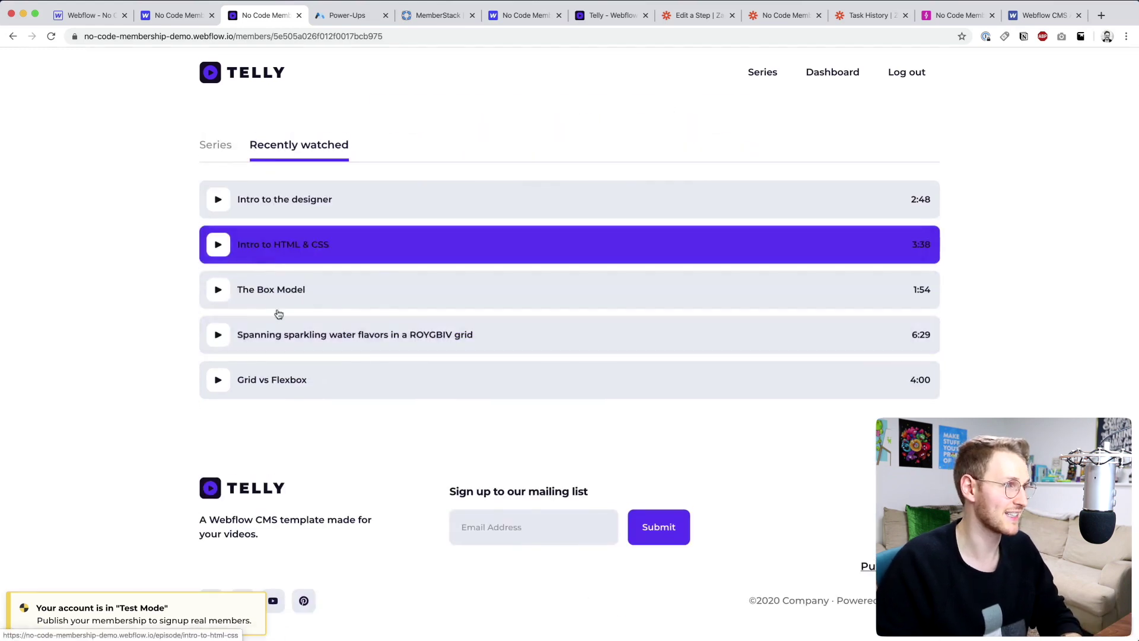
scroll(630, 437, "up", 7)
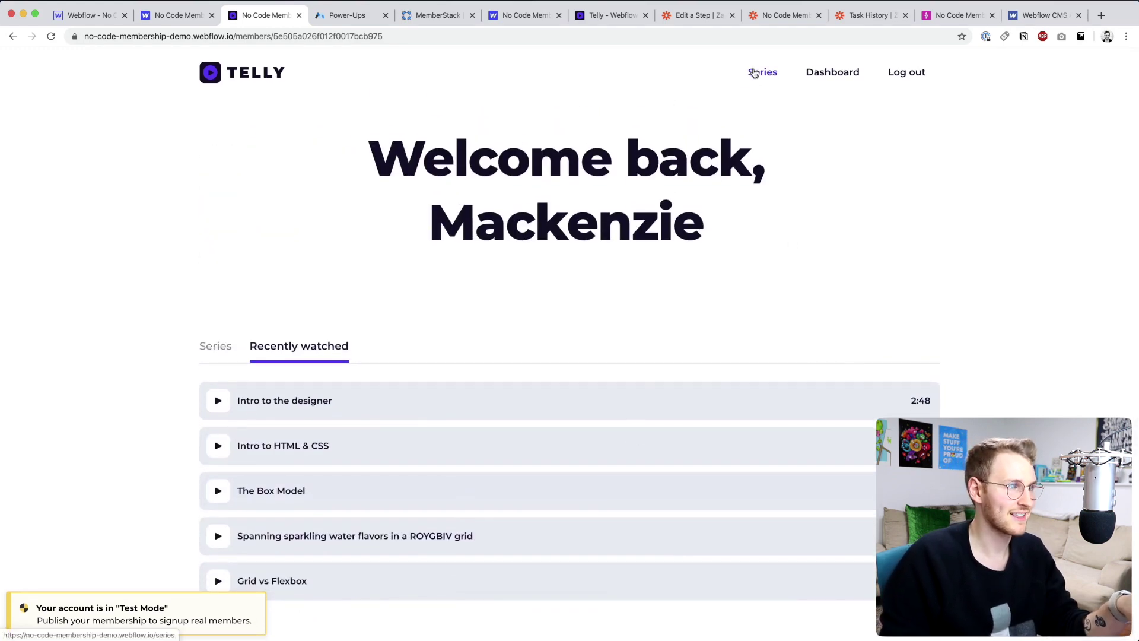
- Go to Series, open the Webflow 101 Crash Course and its Intro to the designer episode
left_click(761, 72)
scroll(694, 289, "down", 2)
scroll(694, 289, "down", 10)
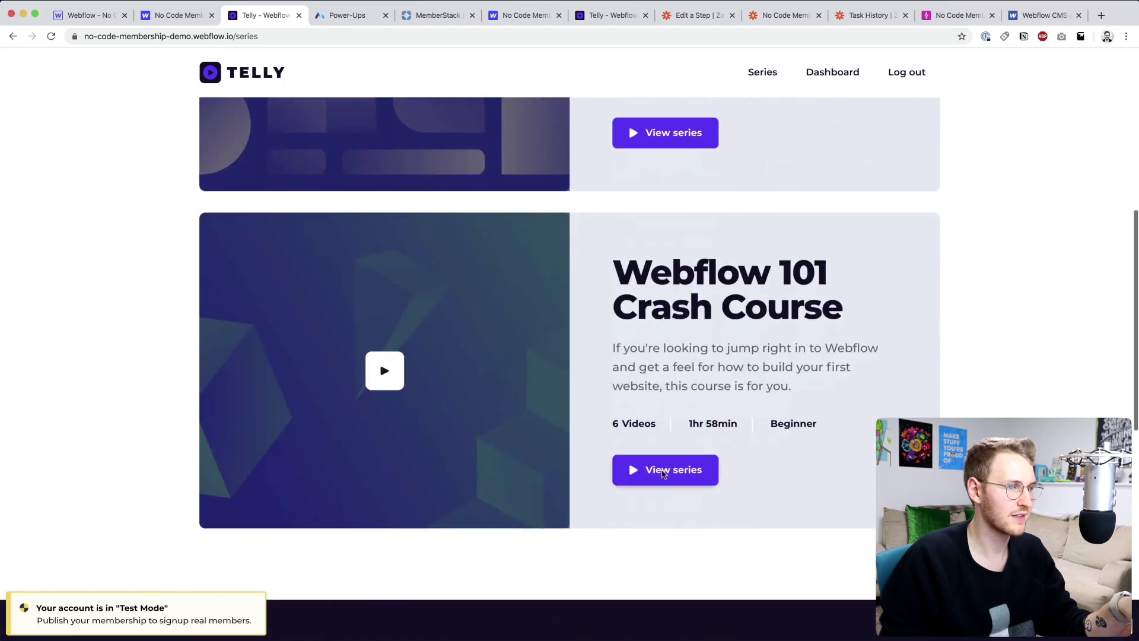
left_click(739, 504)
scroll(747, 509, "down", 5)
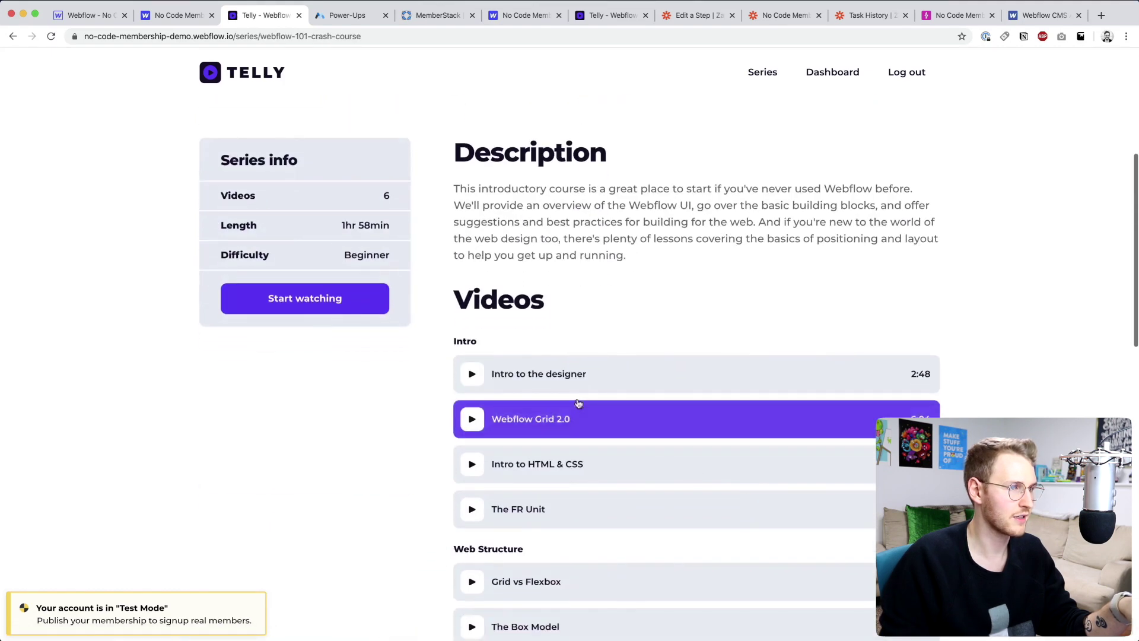
left_click(572, 385)
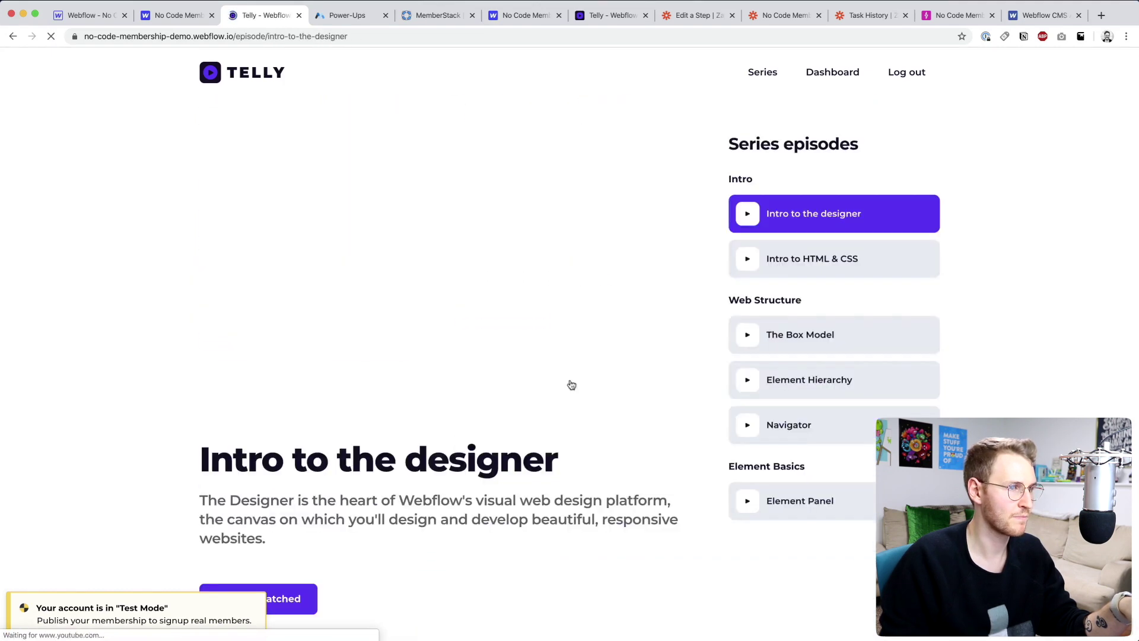
- Open the Element Hierarchy episode and mark it as watched
scroll(571, 384, "down", 5)
scroll(572, 385, "up", 2)
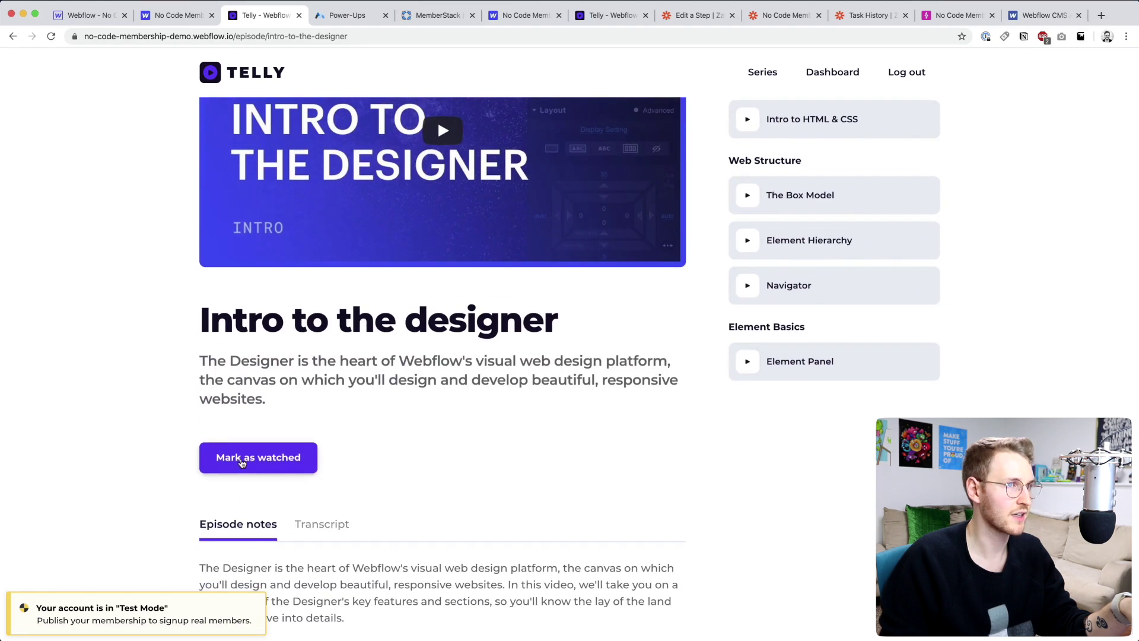
scroll(249, 457, "up", 3)
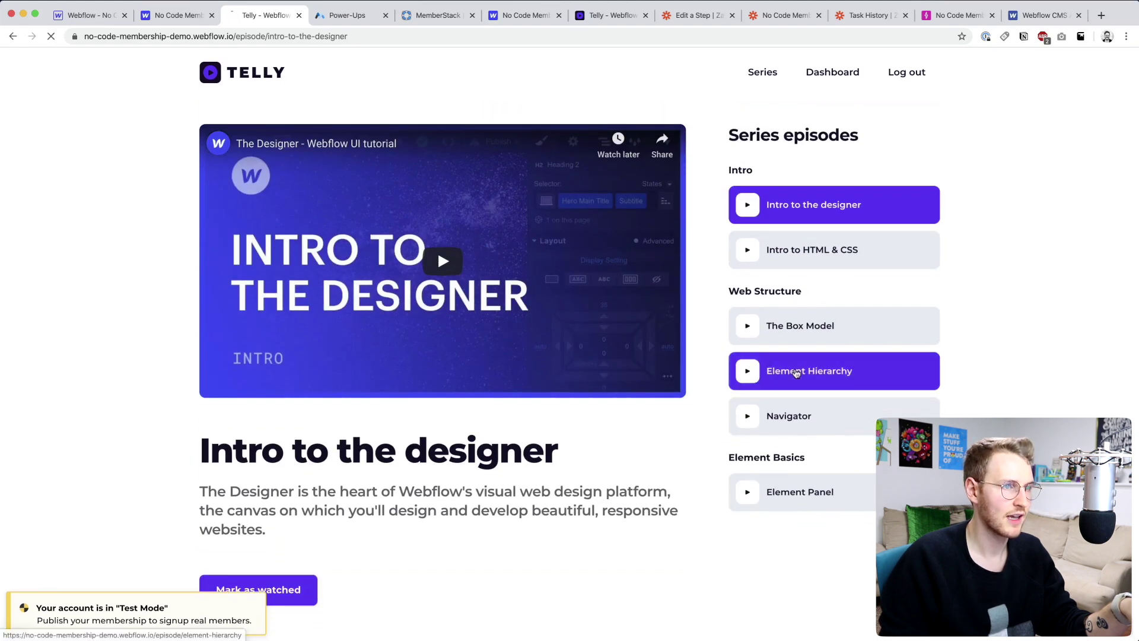
left_click(809, 371)
scroll(586, 431, "down", 4)
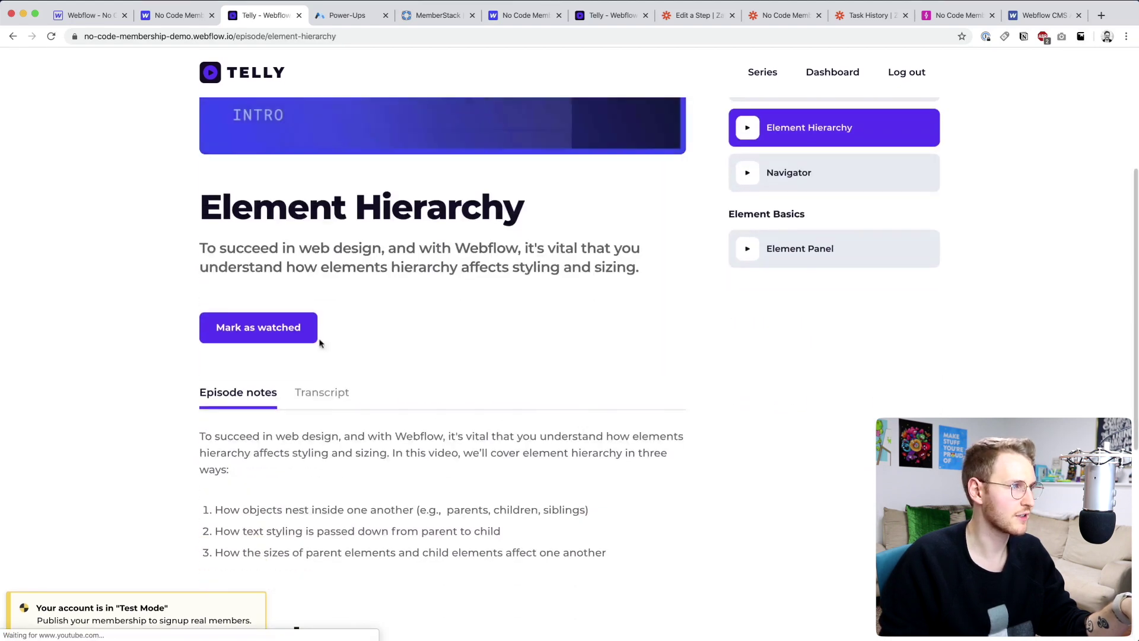
left_click(287, 336)
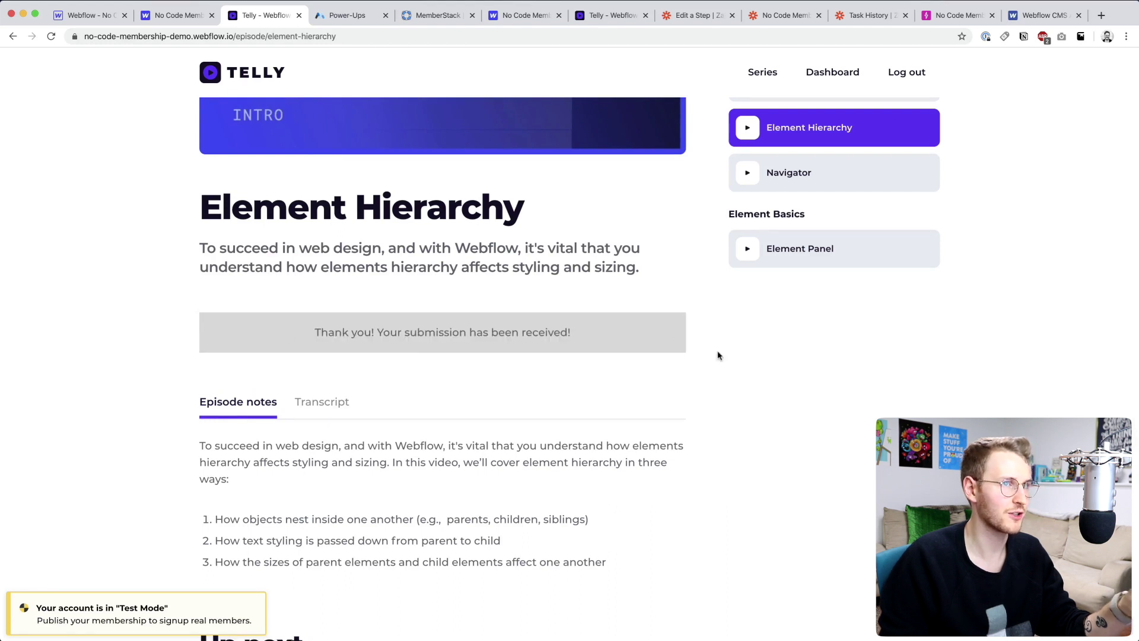
scroll(718, 356, "up", 2)
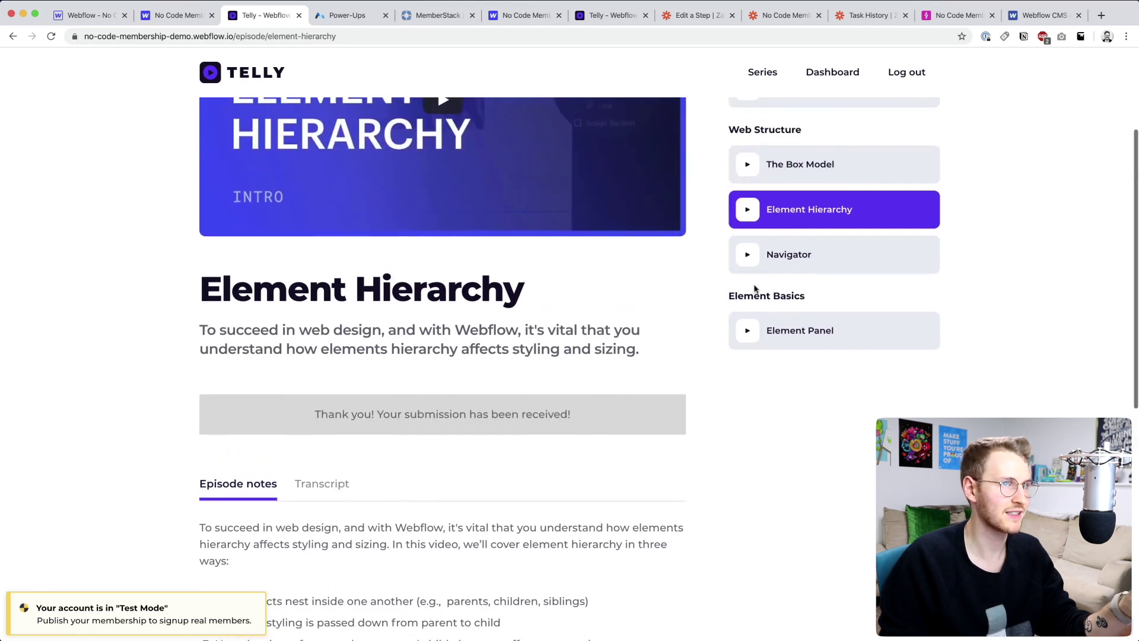
- Return to the member dashboard and check that Element Hierarchy appears in Recently watched
left_click(834, 73)
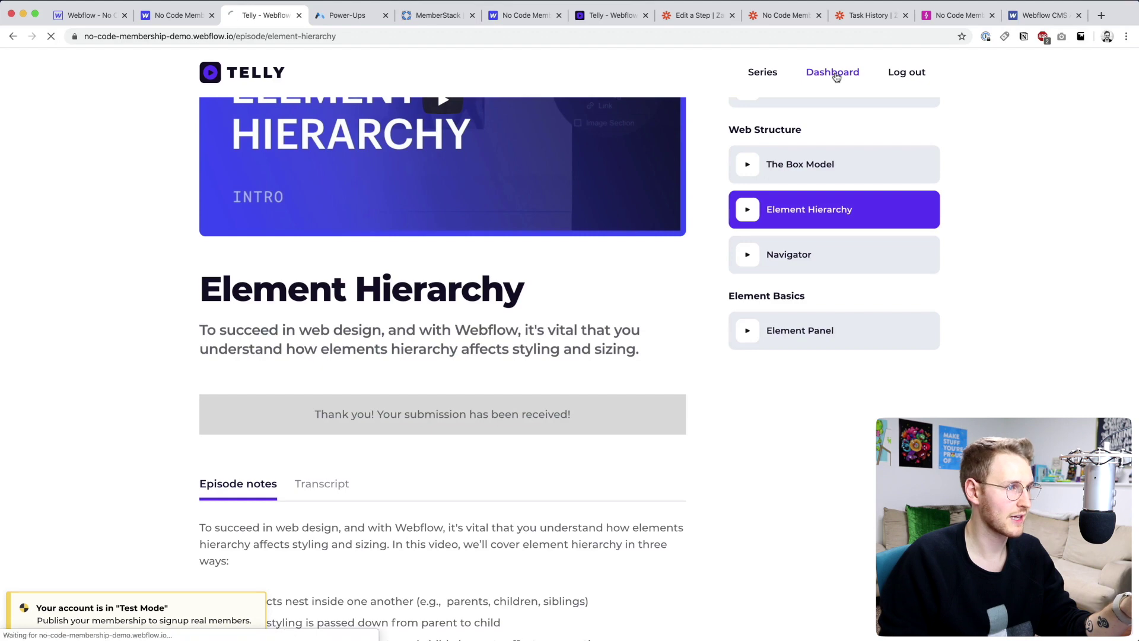
scroll(368, 267, "down", 3)
scroll(368, 270, "down", 1)
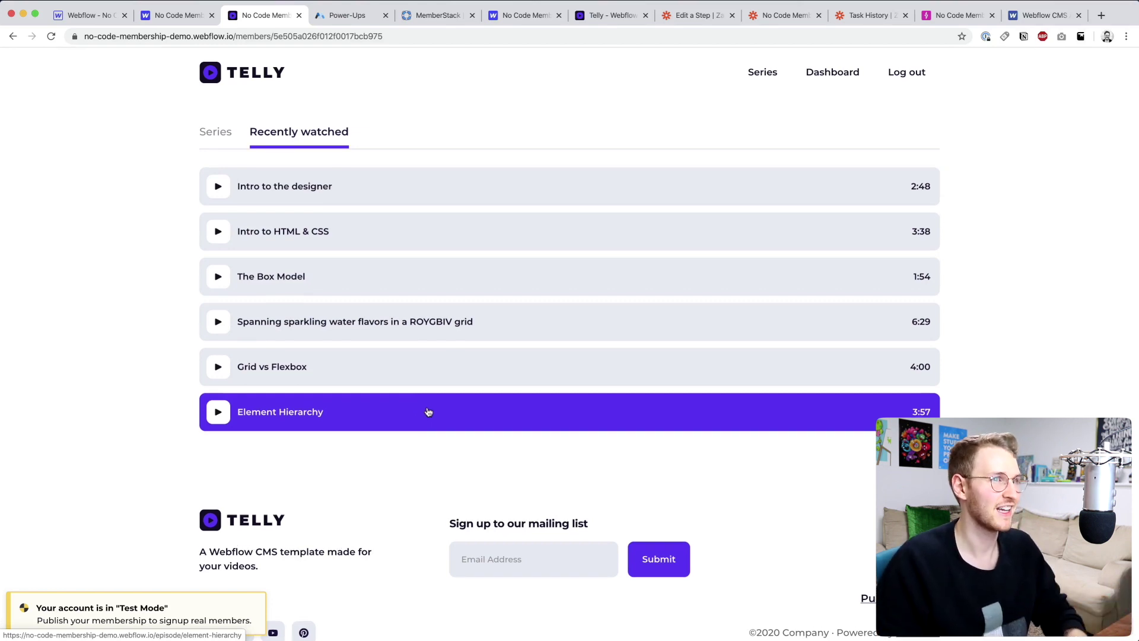
scroll(428, 409, "up", 4)
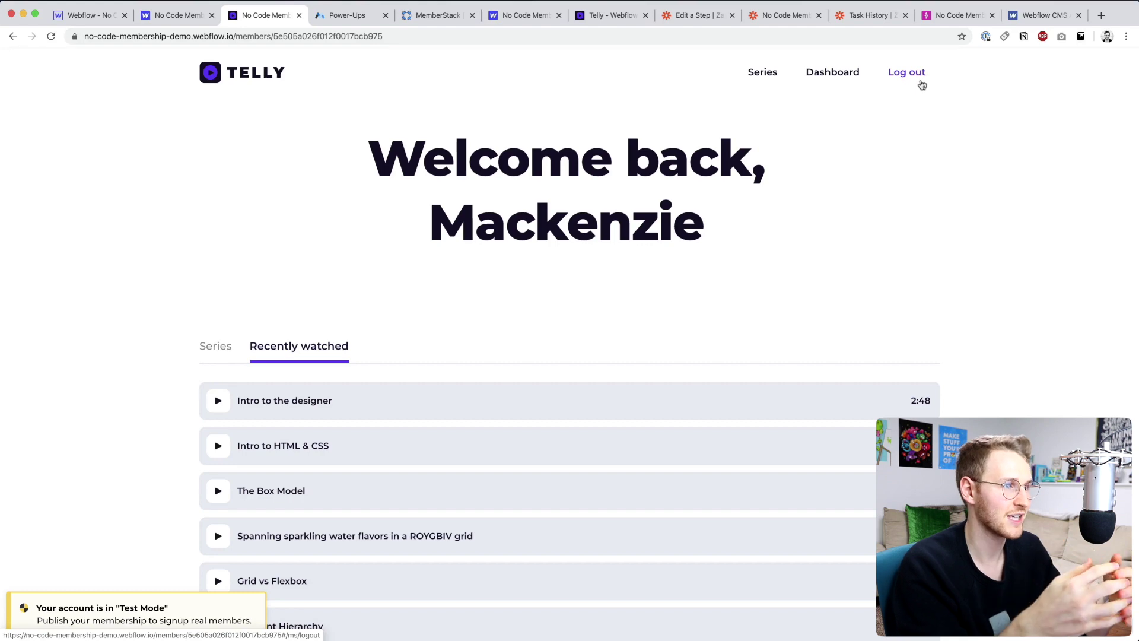
- Open the Element Panel episode and mark it as watched
left_click(452, 399)
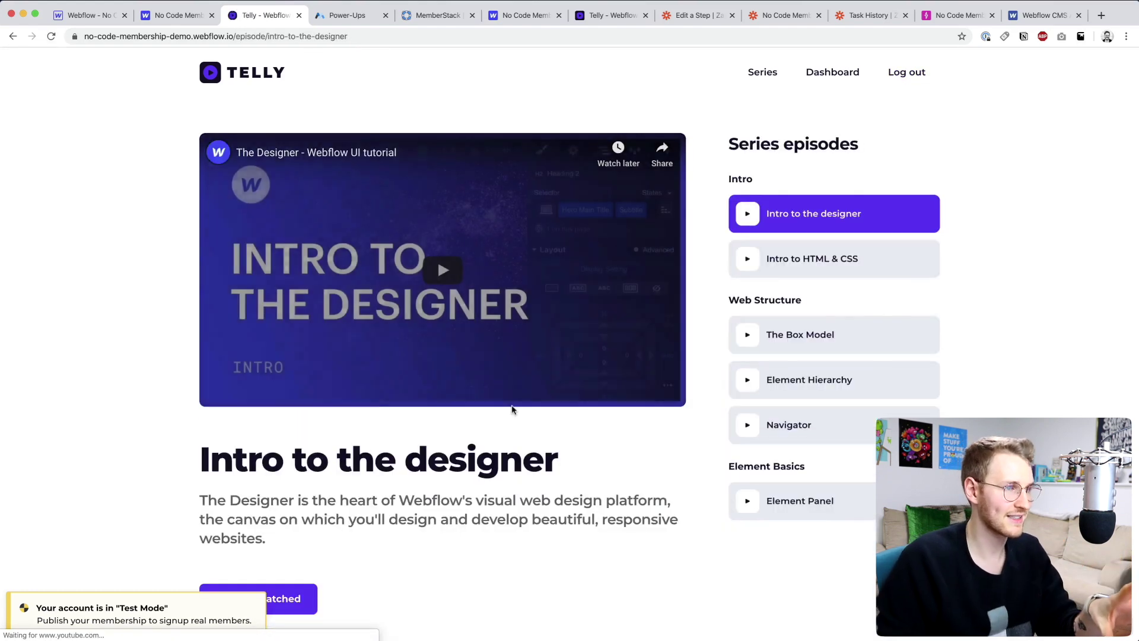
scroll(458, 288, "down", 4)
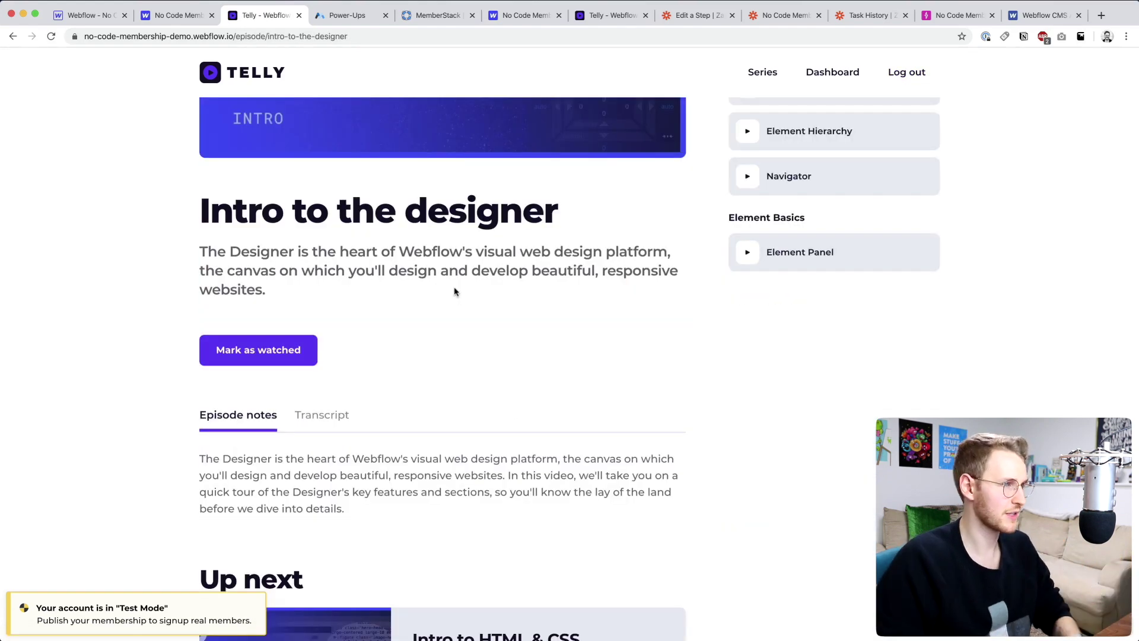
left_click(830, 256)
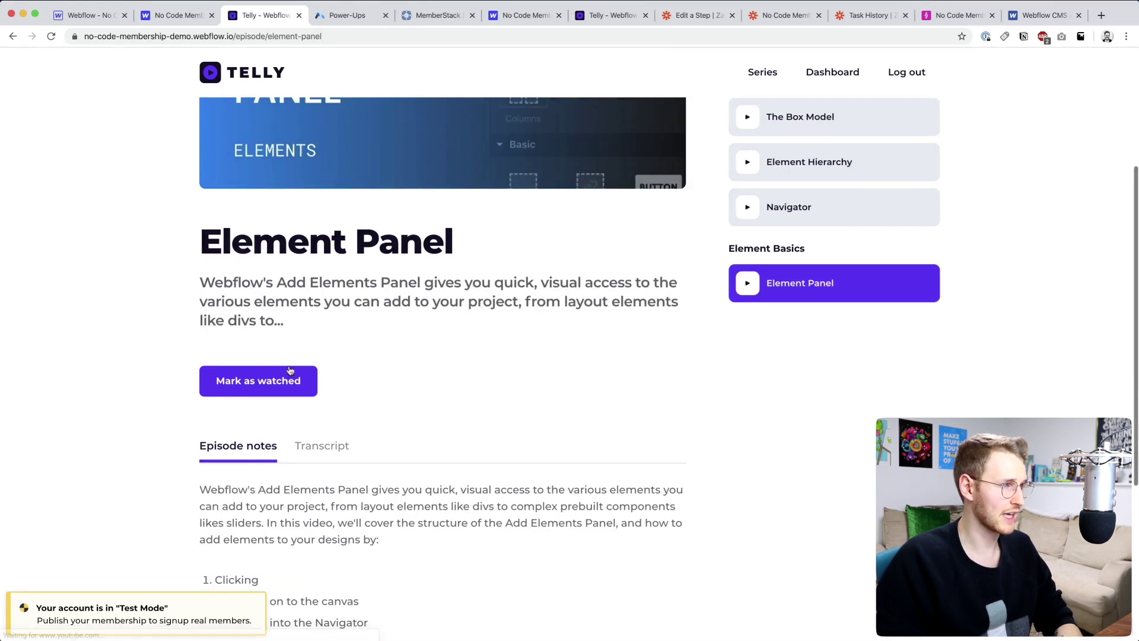
left_click(265, 383)
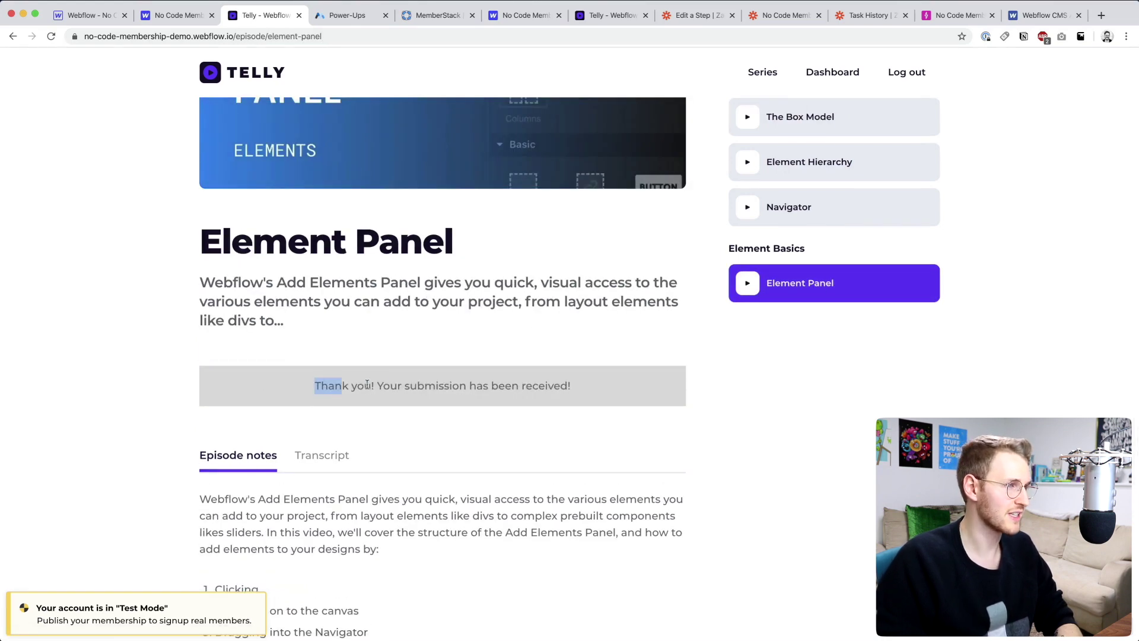
left_click_drag(366, 384, 619, 392)
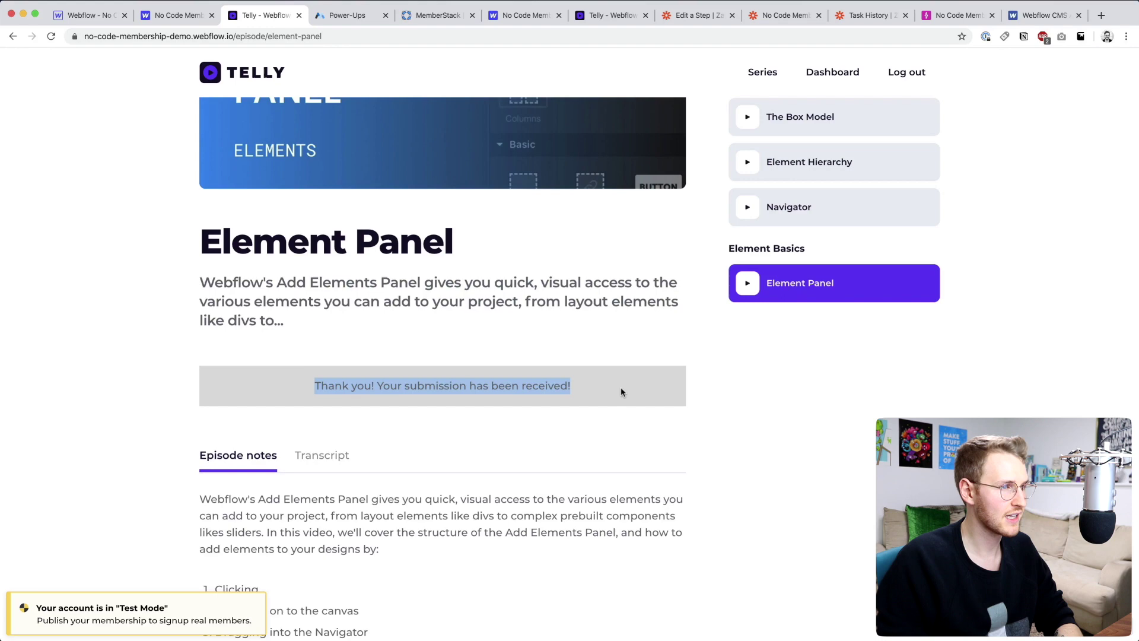
- Go back to the Intro to the designer episode from the sidebar
scroll(620, 389, "up", 5)
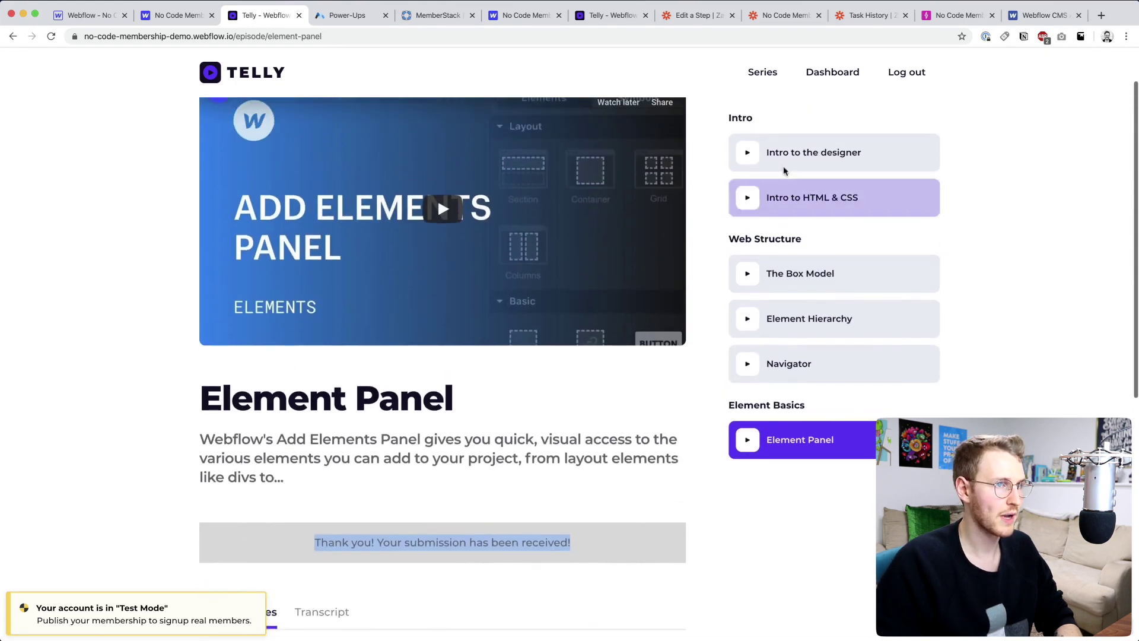
left_click(786, 162)
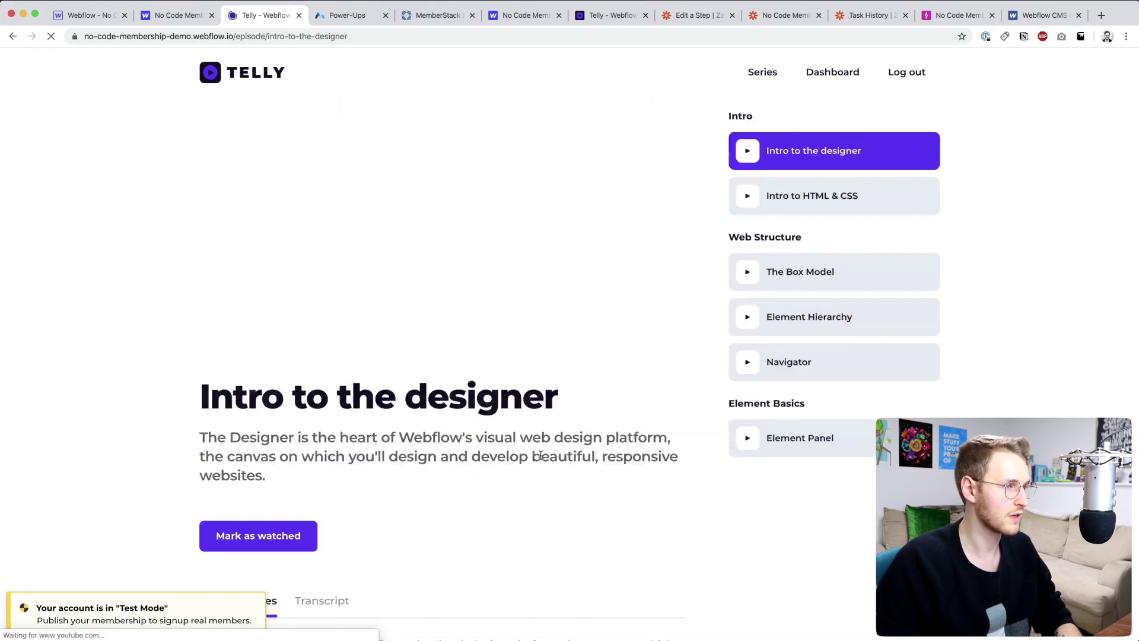
scroll(112, 470, "down", 4)
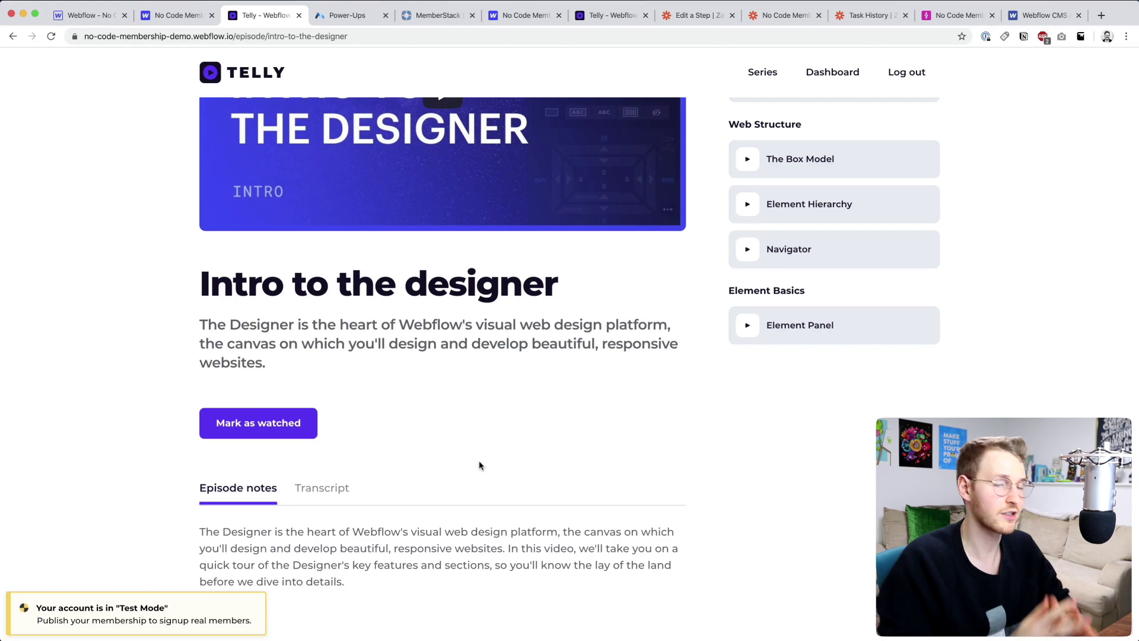